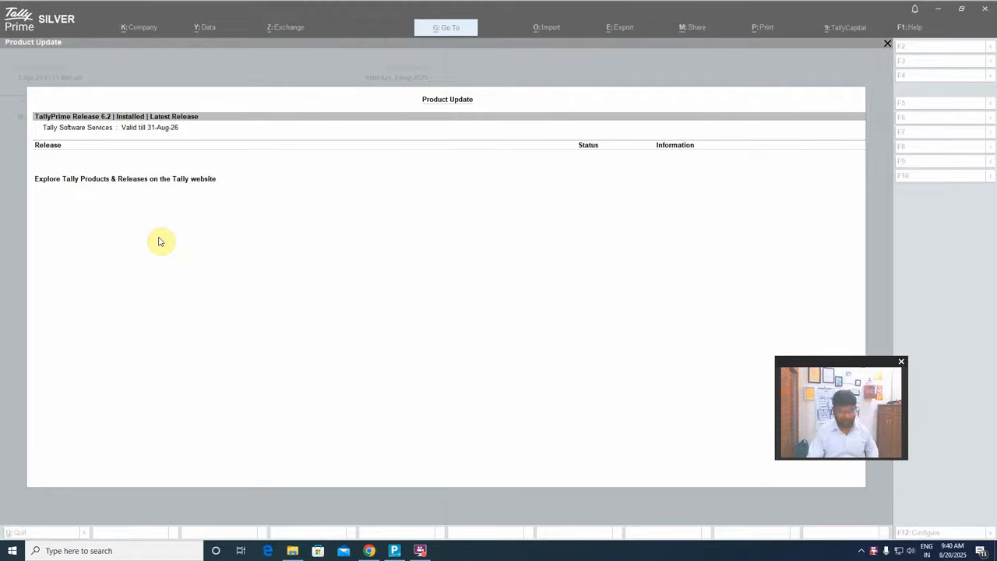
Close the product update report, open the workbook FS for NCE V1.3 Alpha in Excel and enable its macros
key(Escape)
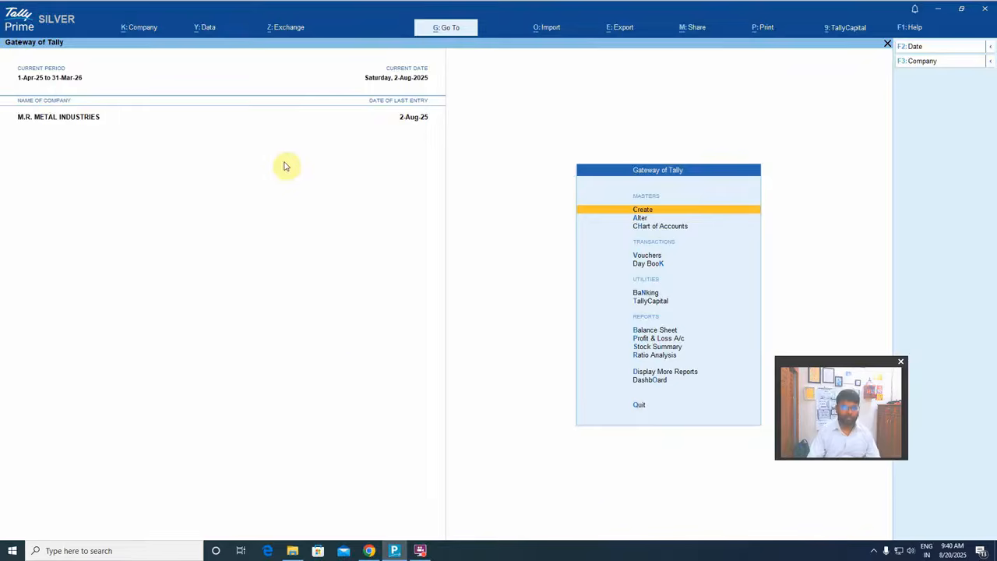
click(292, 550)
double_click(152, 74)
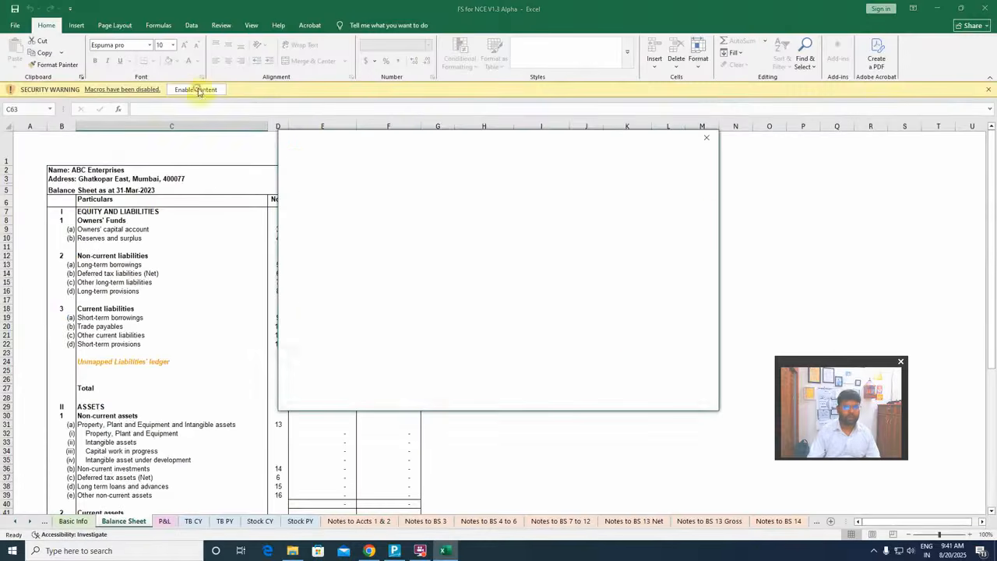
click(706, 147)
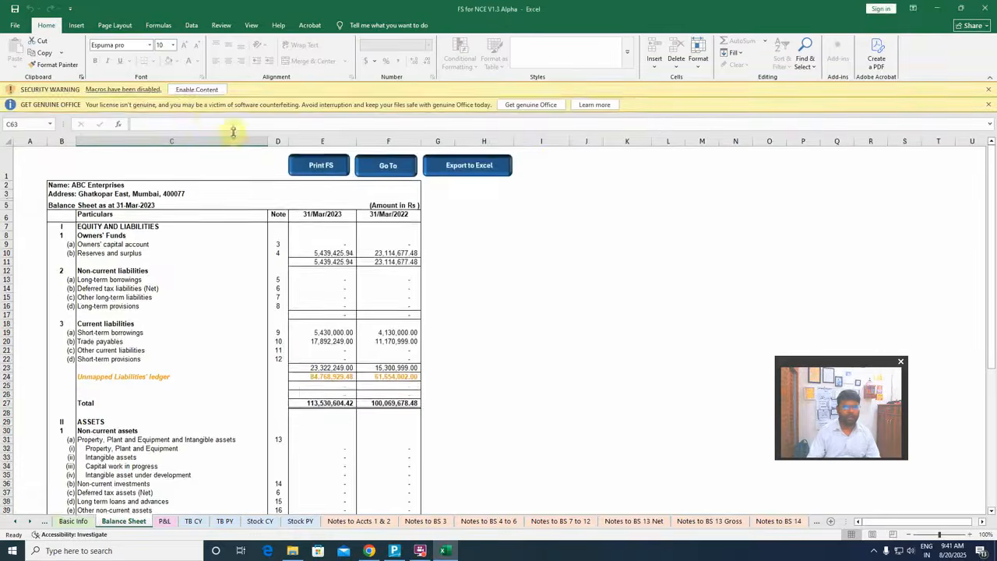
click(194, 89)
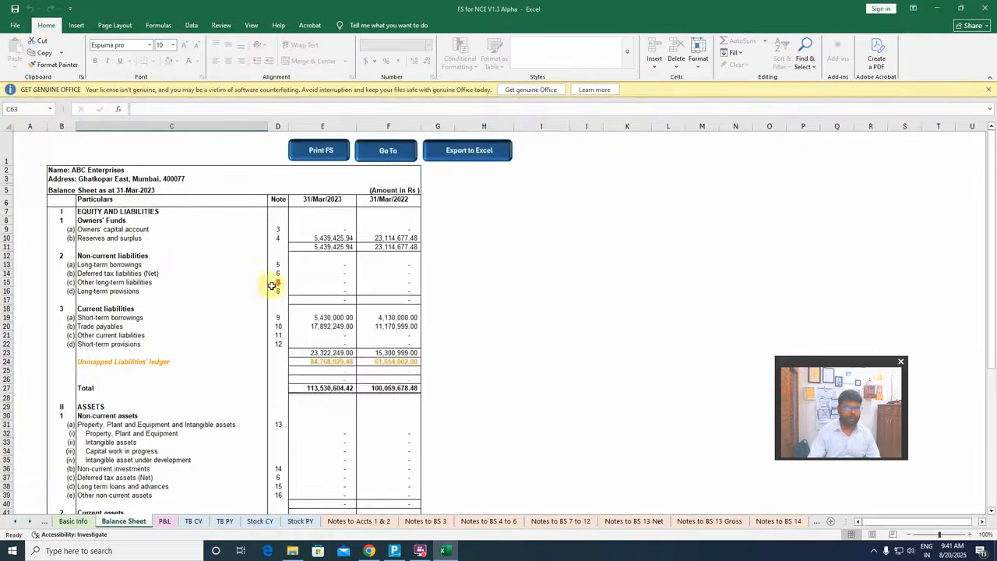
Examine the template's Balance Sheet, P&L, TB CY and TB PY sheets, ending on the Balance Sheet
scroll(273, 289, down, 5)
scroll(271, 296, up, 5)
click(168, 520)
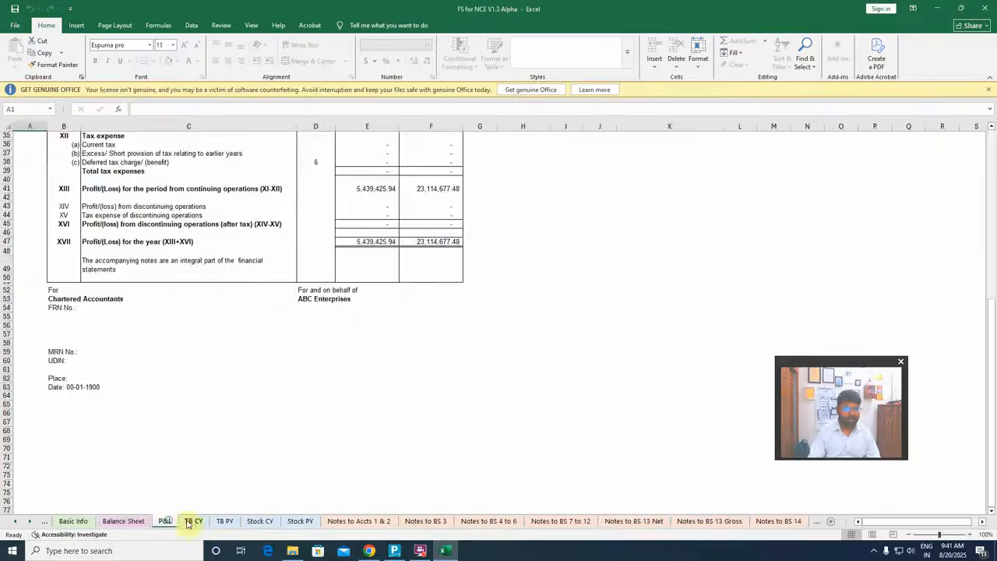
scroll(226, 468, up, 10)
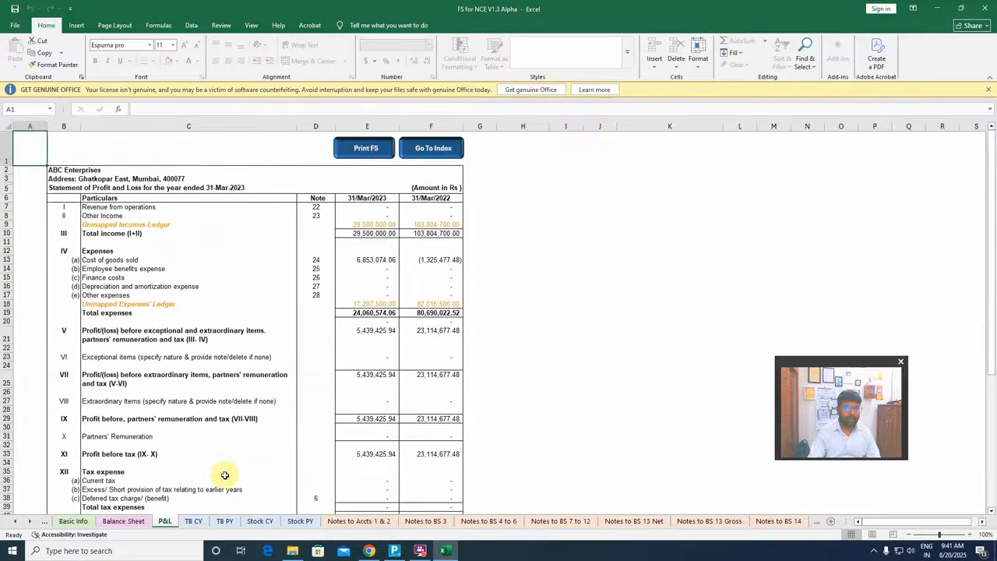
click(193, 520)
click(225, 521)
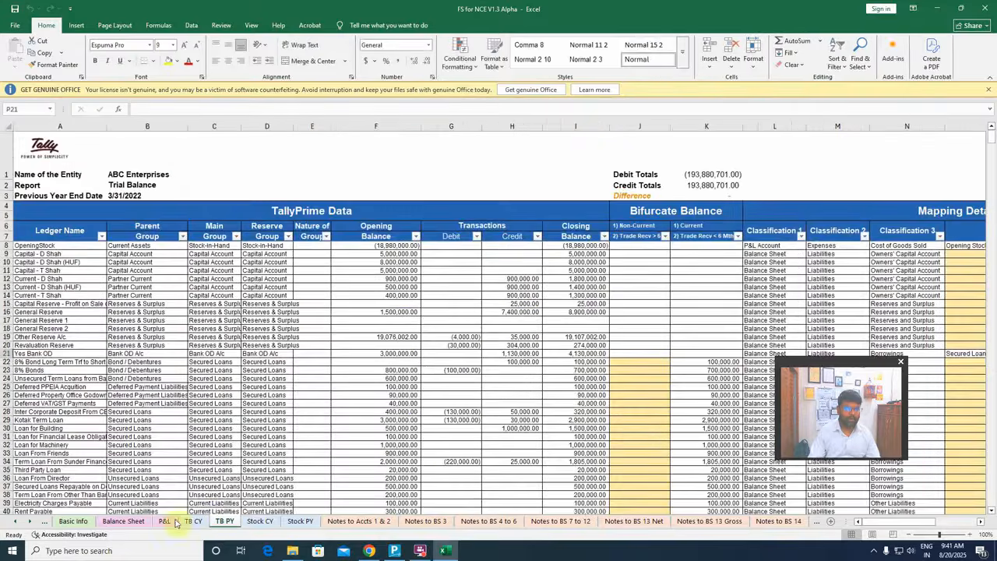
click(123, 520)
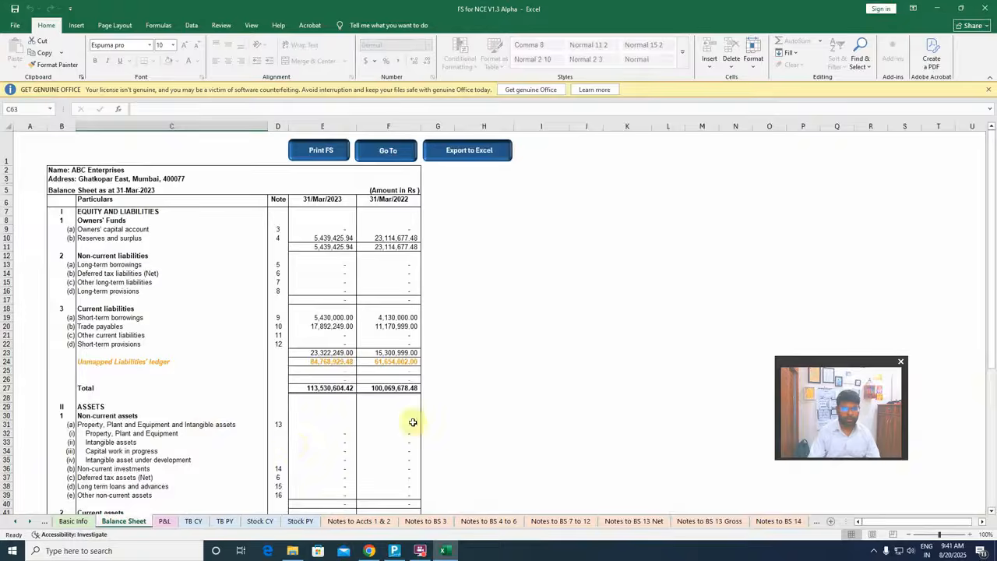
Switch to Chrome and locate the existing-customer serial number field on the TallyPrime purchase page
click(394, 550)
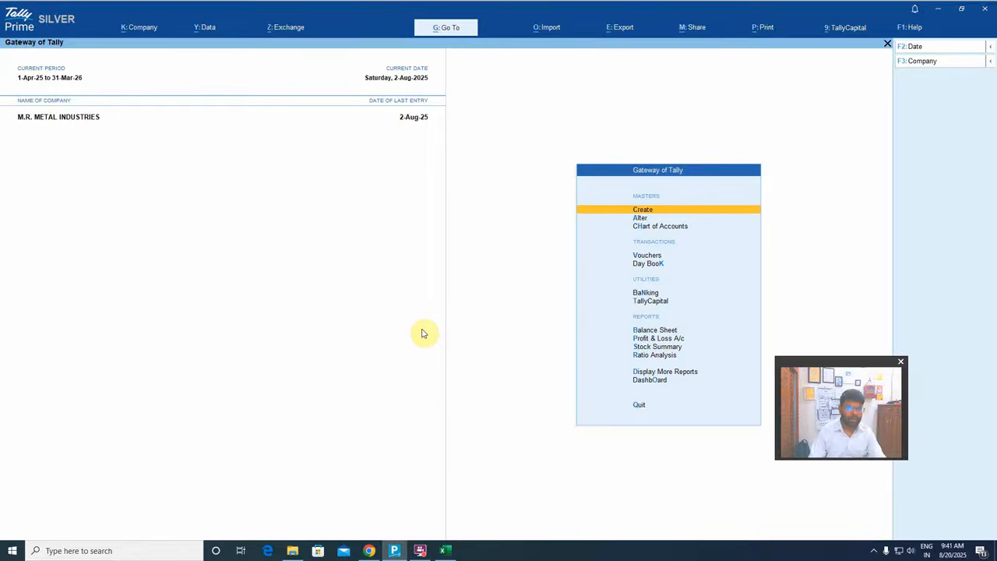
click(369, 551)
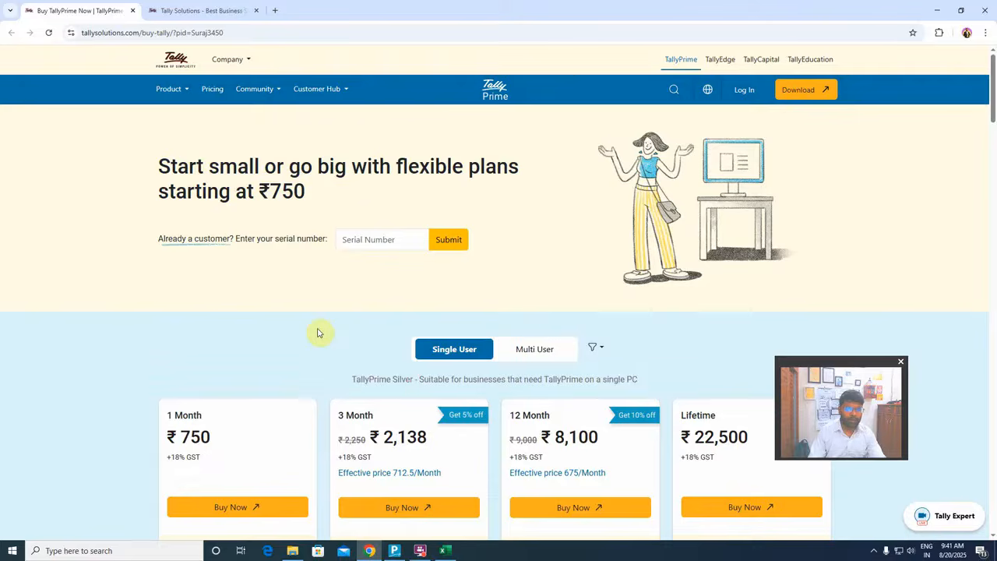
click(356, 239)
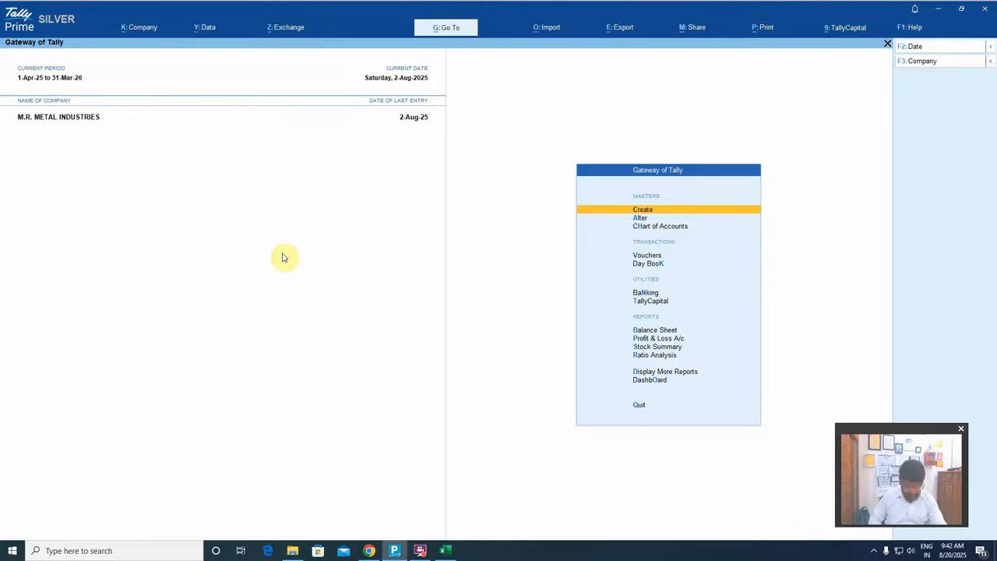
In TallyPrime, set the company's period from 1-4-2024 to 31-3-2025 and open the Balance Sheet
key(alt+F2)
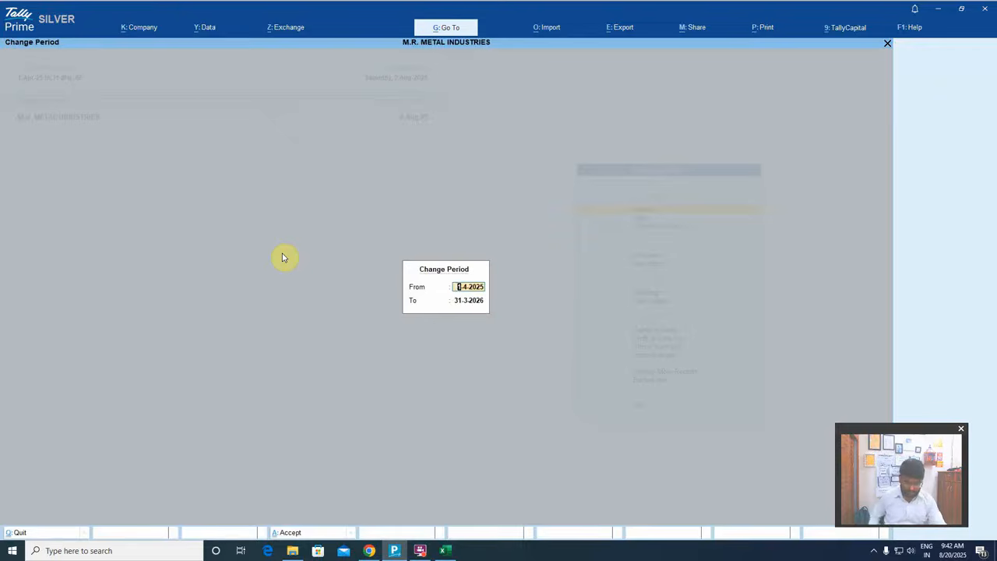
text(1-4-2)
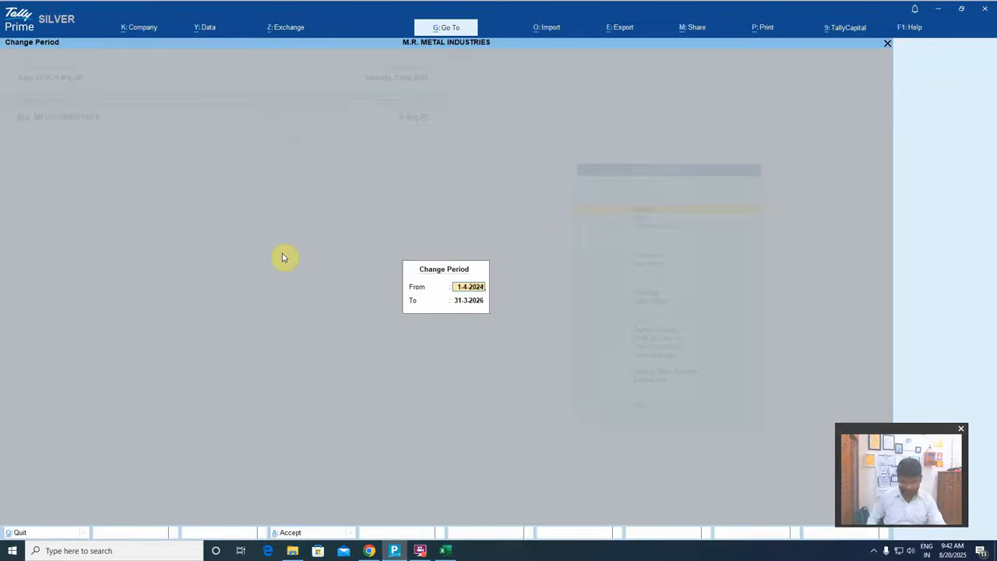
key(Return)
text(31-3-2025)
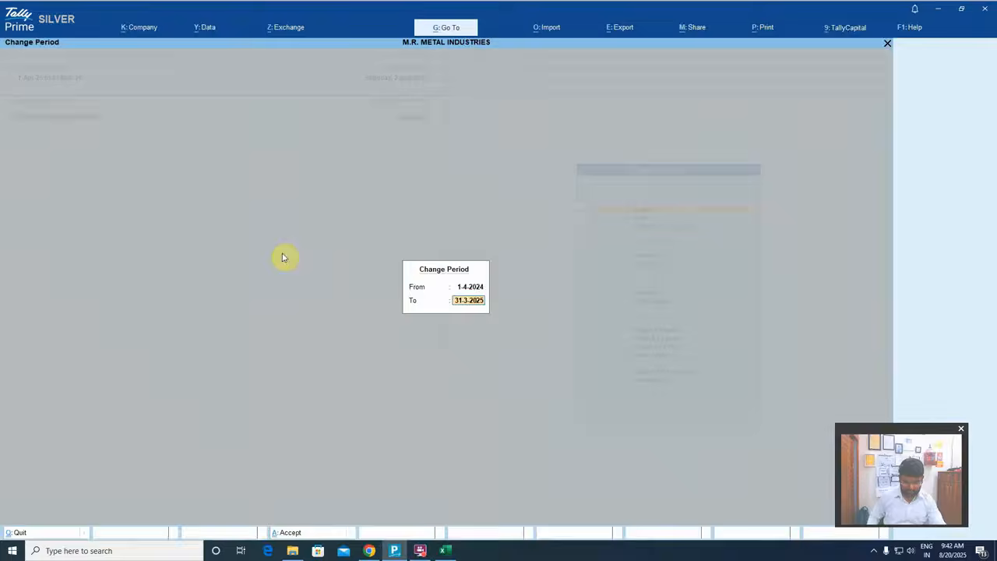
key(Return)
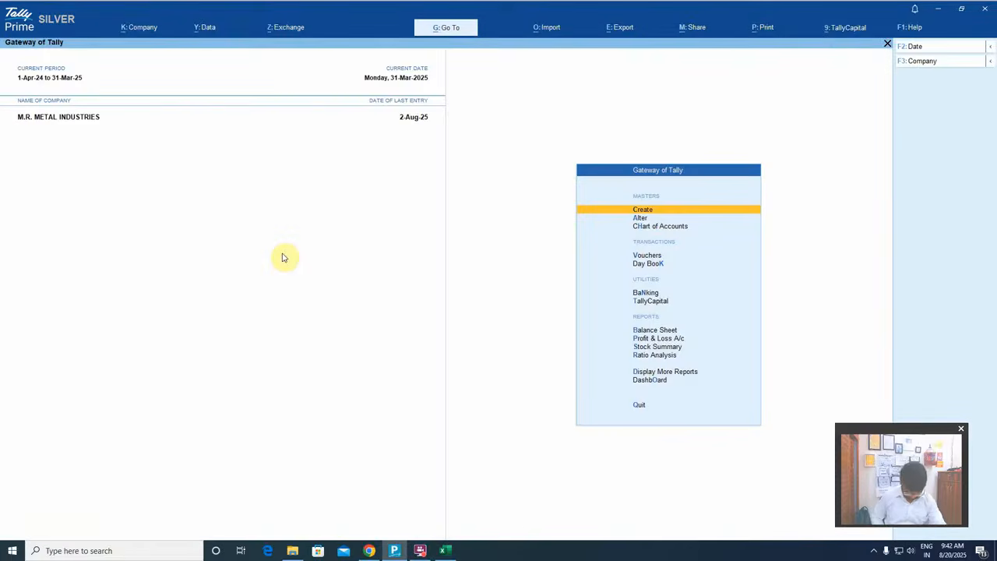
key(b)
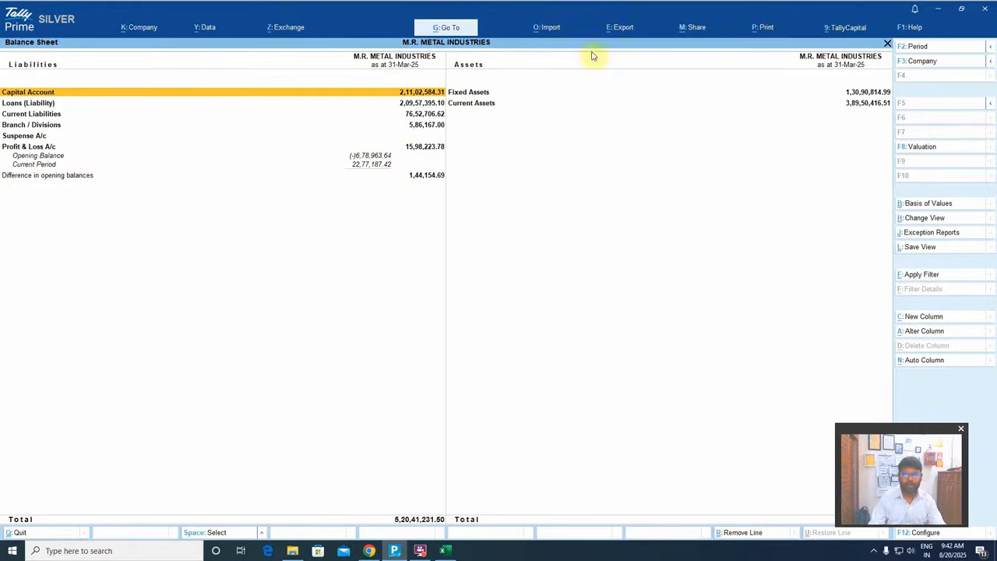
Find the Financial Statements for NCE option among the Balance Sheet's export choices
click(617, 28)
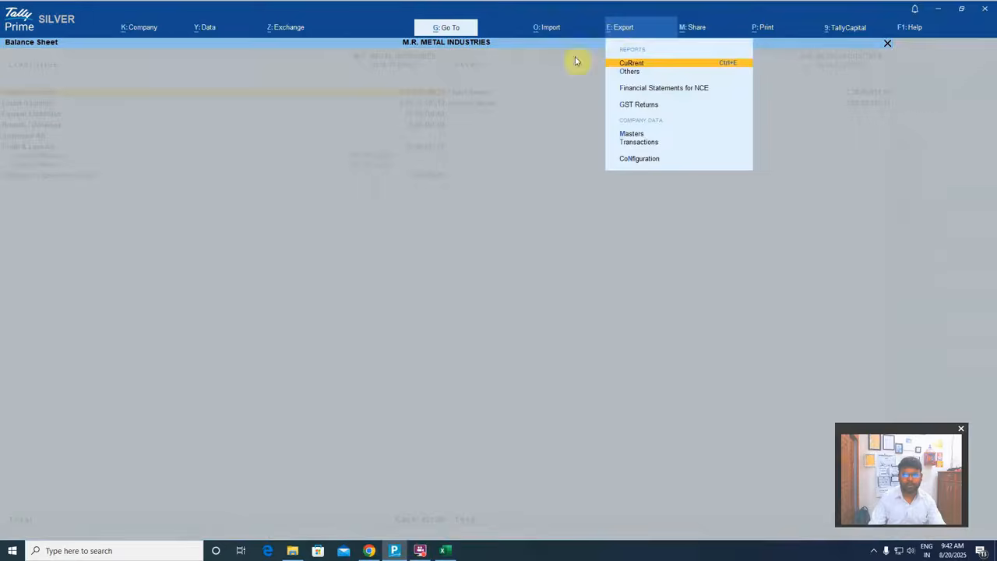
key(Down)
key(Down)
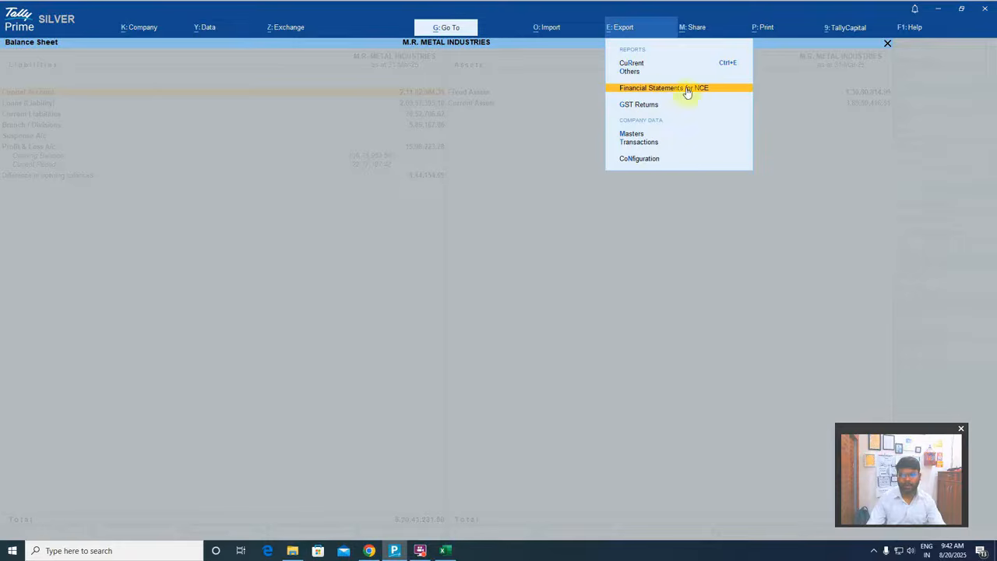
Check the installed TallyPrime release and its show-all-releases setting in Product Update, and return to the Balance Sheet
click(910, 30)
click(885, 67)
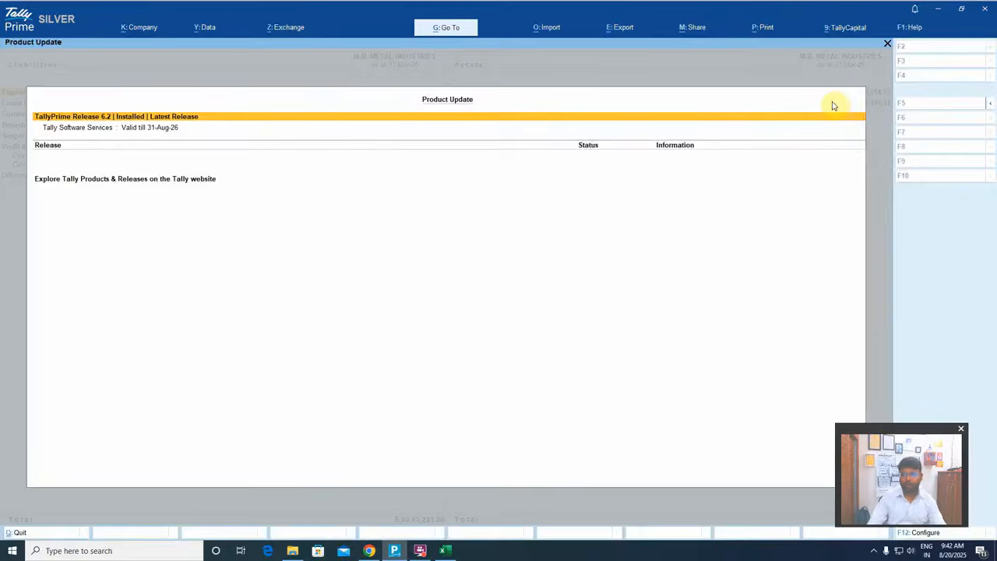
key(F12)
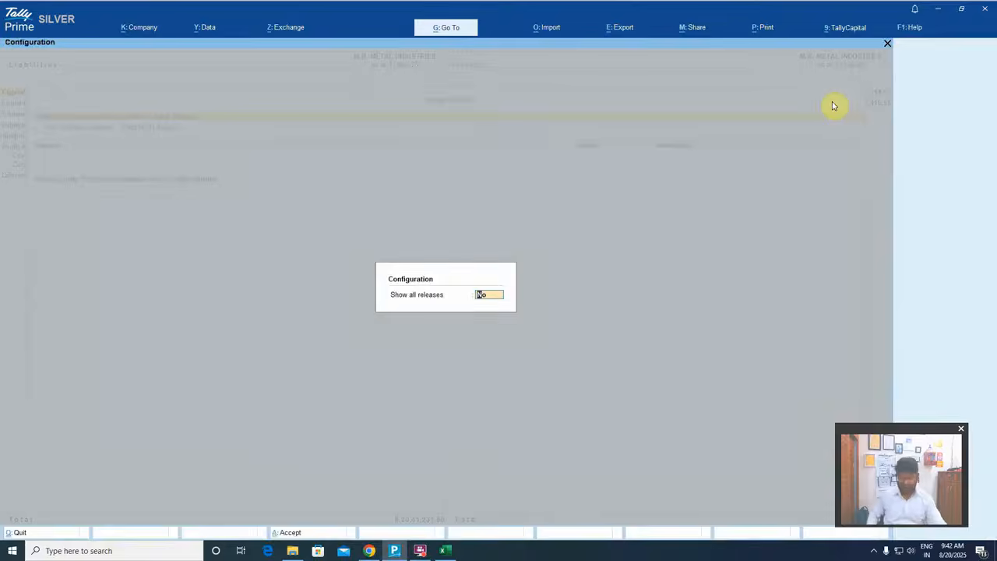
key(Return)
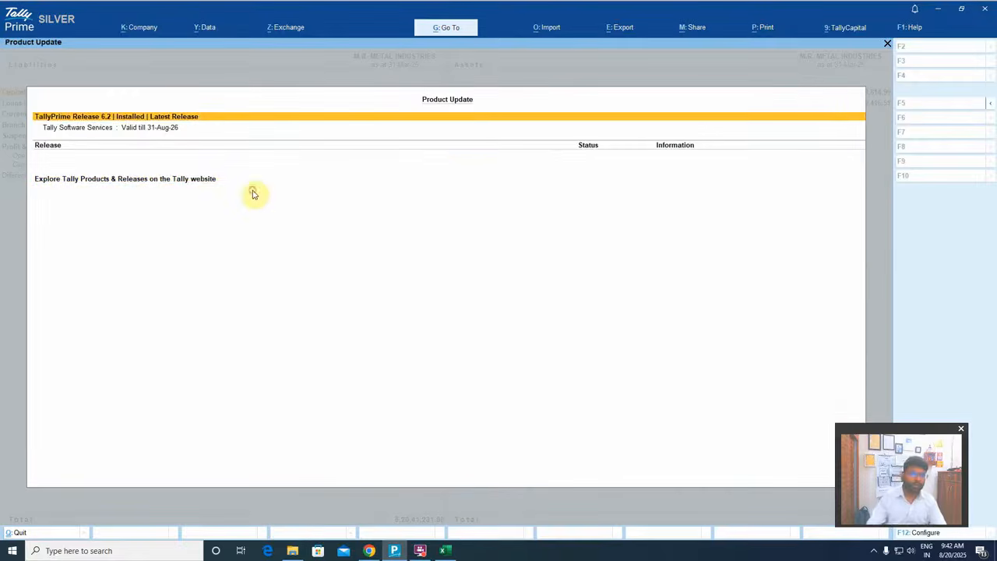
key(Down)
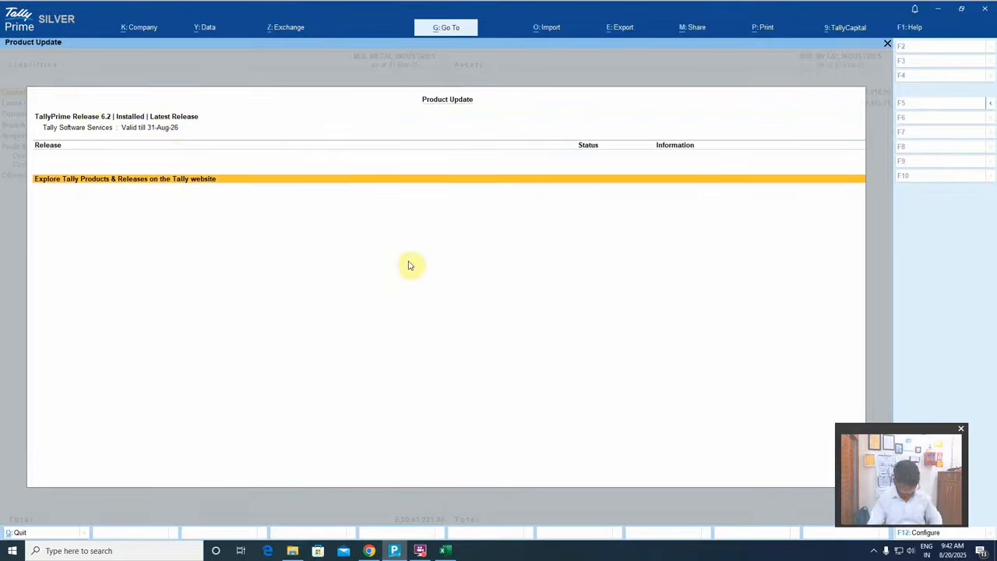
key(Escape)
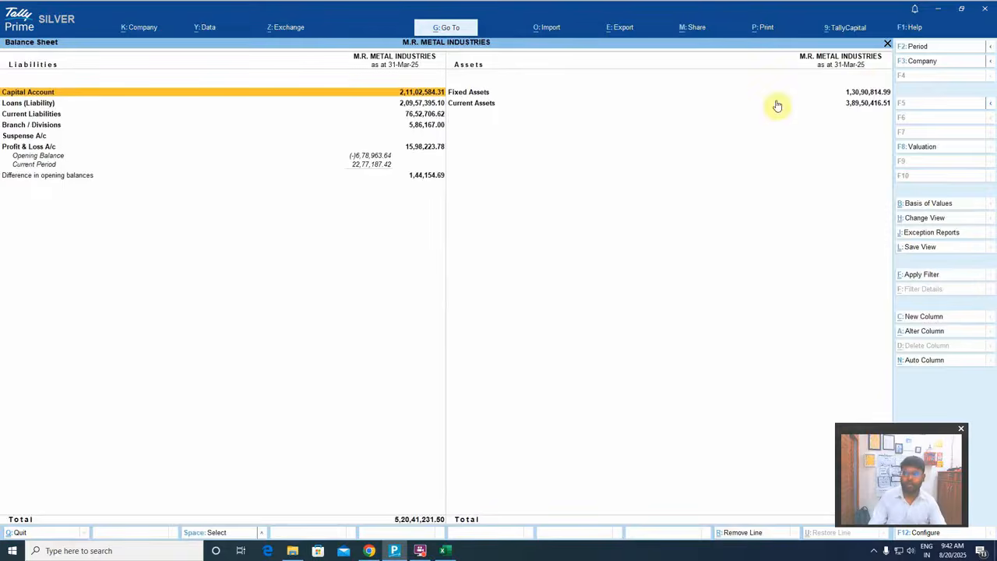
Open Tally Plug-In Management and check the status of the Financial Statements for NCE plug-in
click(911, 27)
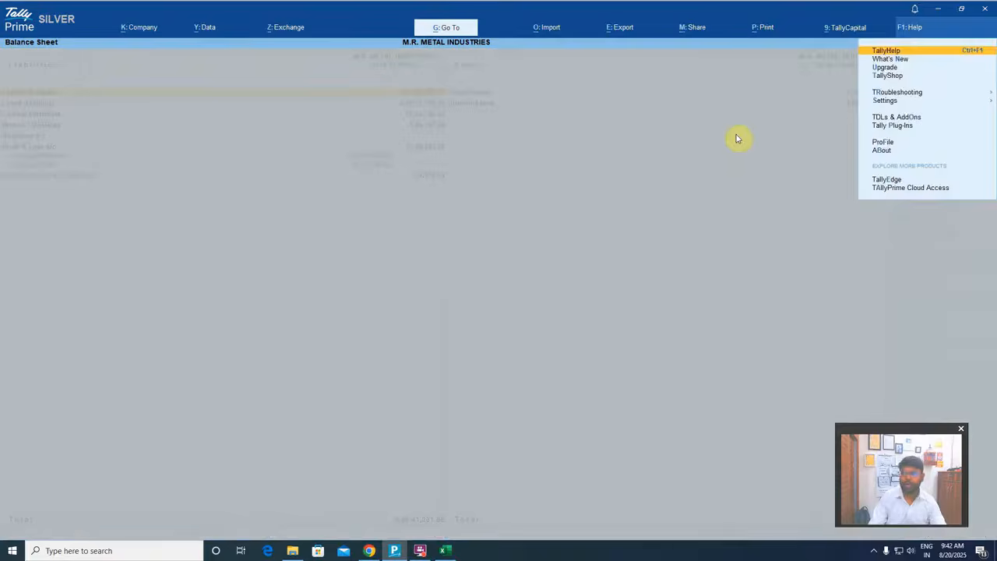
key(Down)
key(Down)
key(Down)
key(Down)
key(Down)
key(Down)
key(Down)
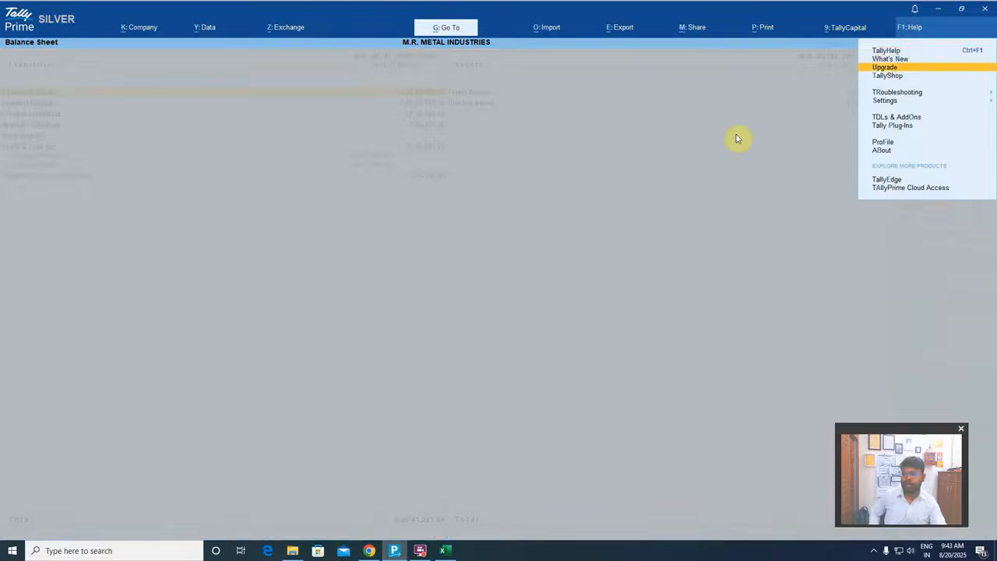
key(Return)
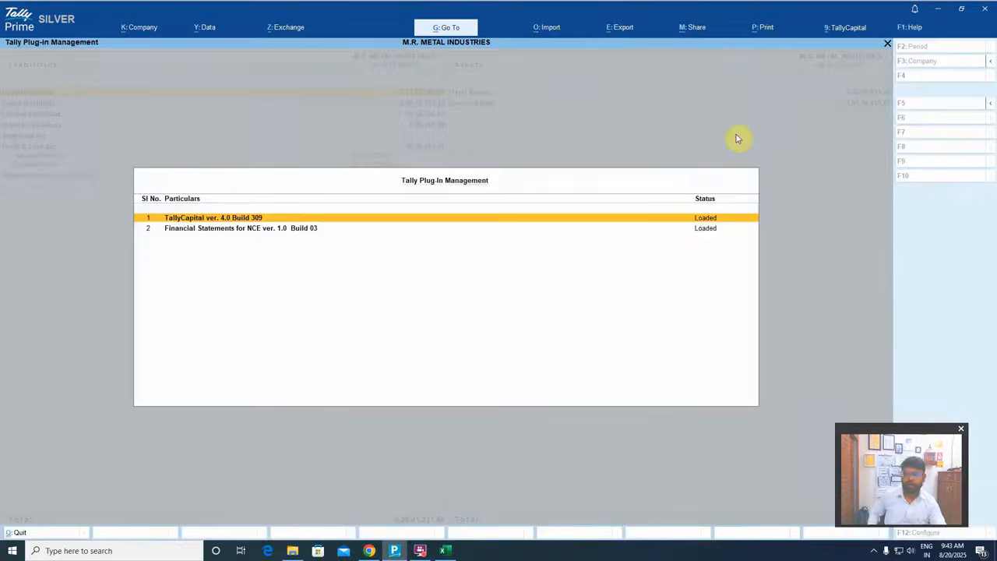
click(212, 229)
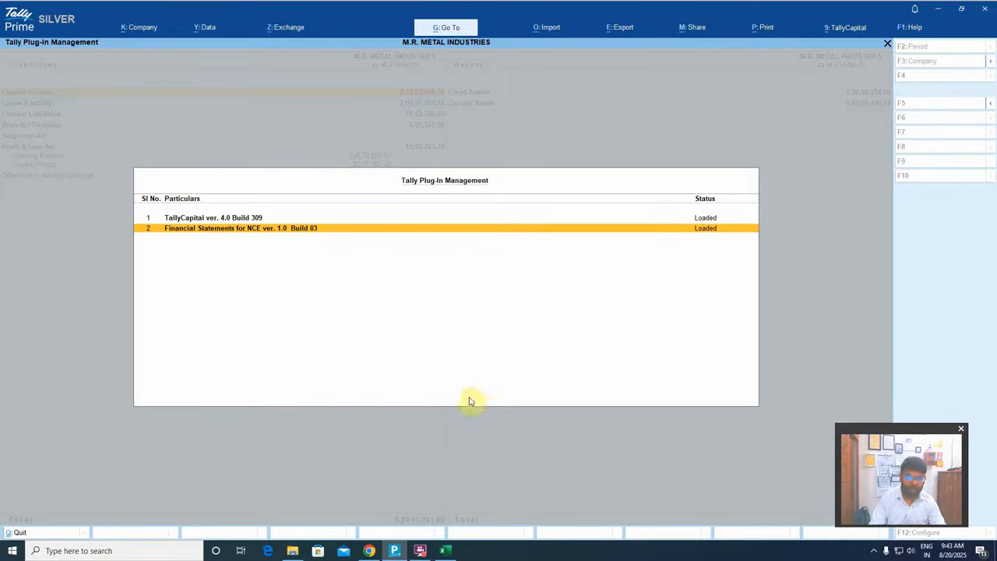
In Chrome, open the Smart Financial Statements for Non-Corporates add-on page from the Tally homepage and select its serial number field
click(369, 550)
click(201, 10)
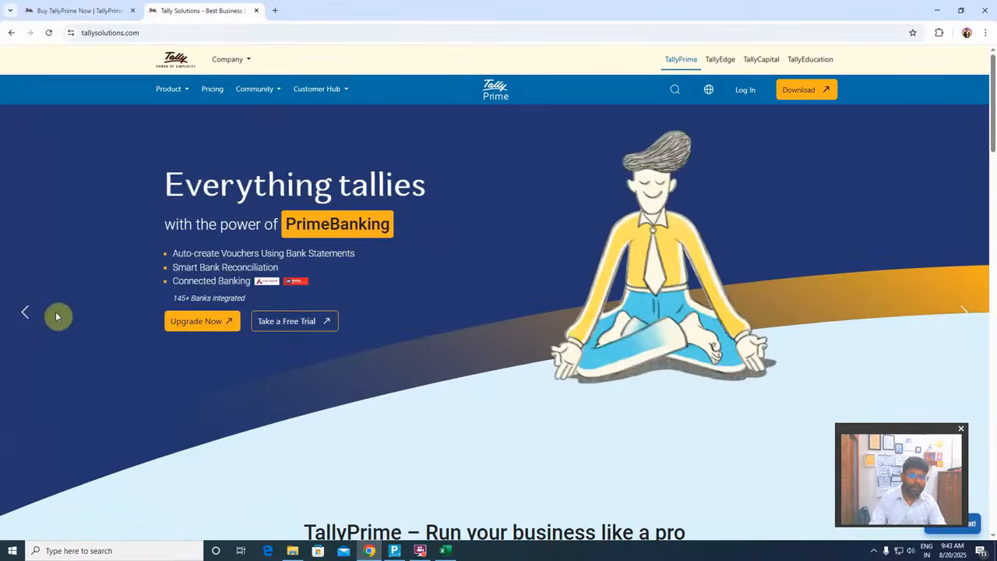
click(28, 314)
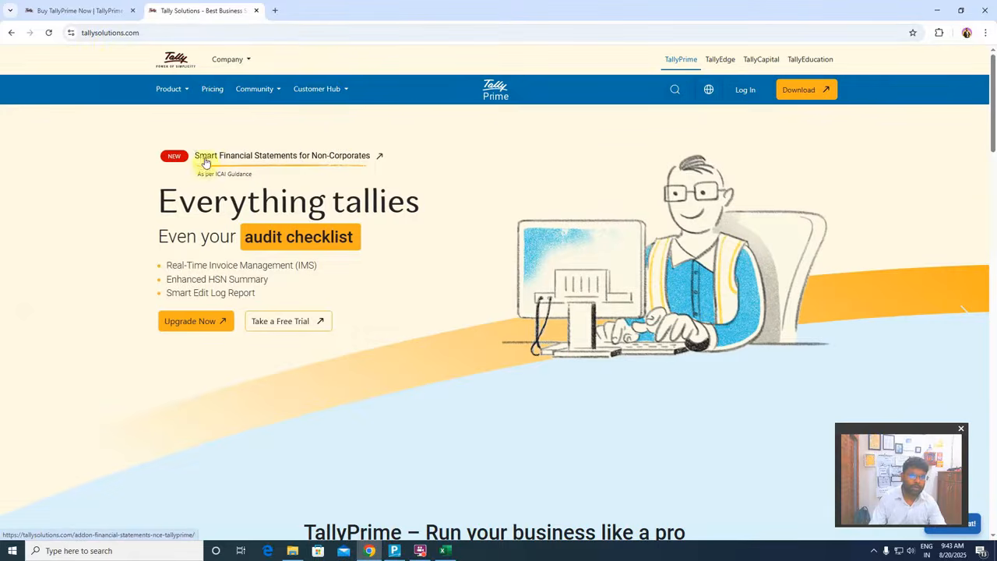
click(360, 157)
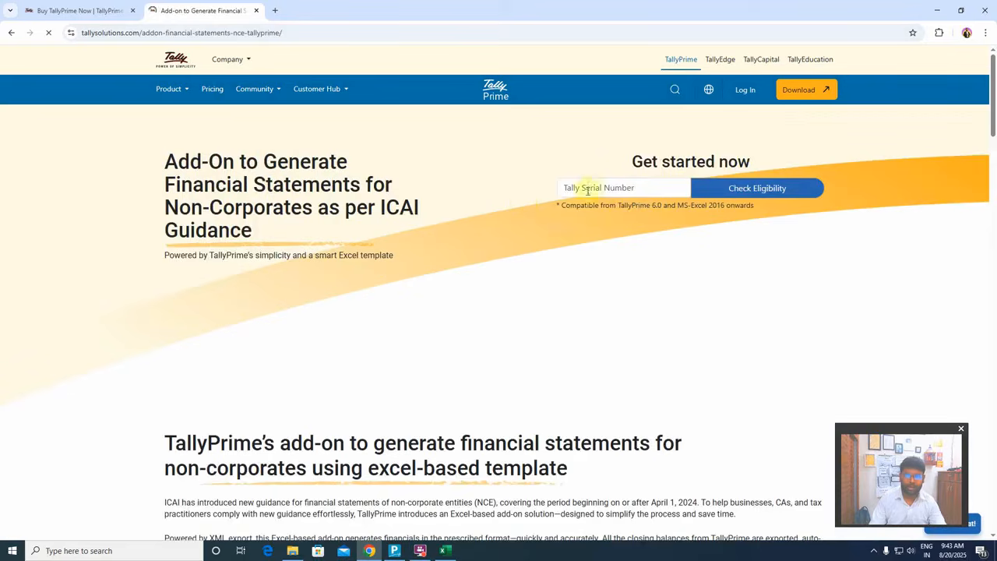
click(588, 189)
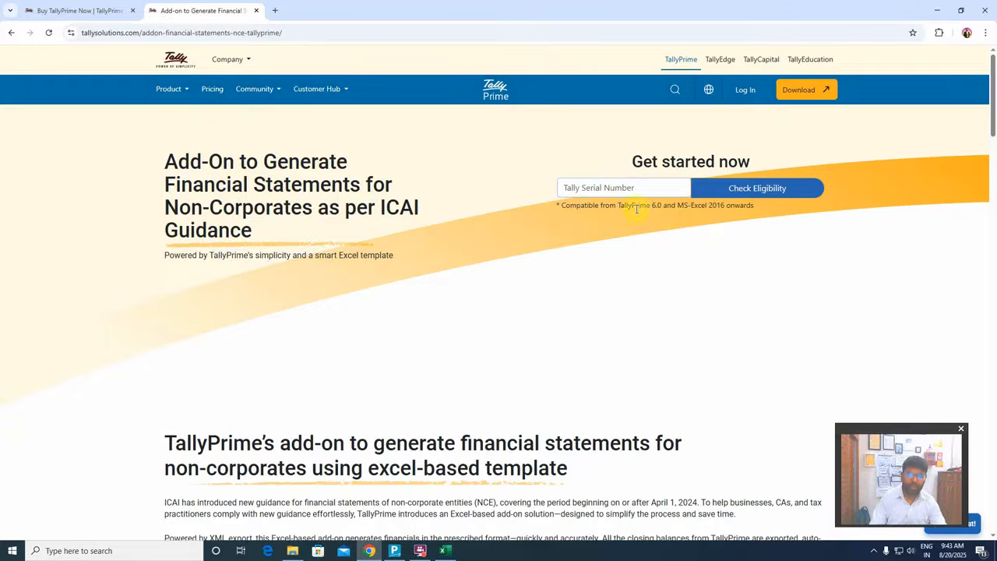
Switch to TallyPrime, leave Plug-In Management and the Balance Sheet, and open the license information to look up the serial number
click(394, 551)
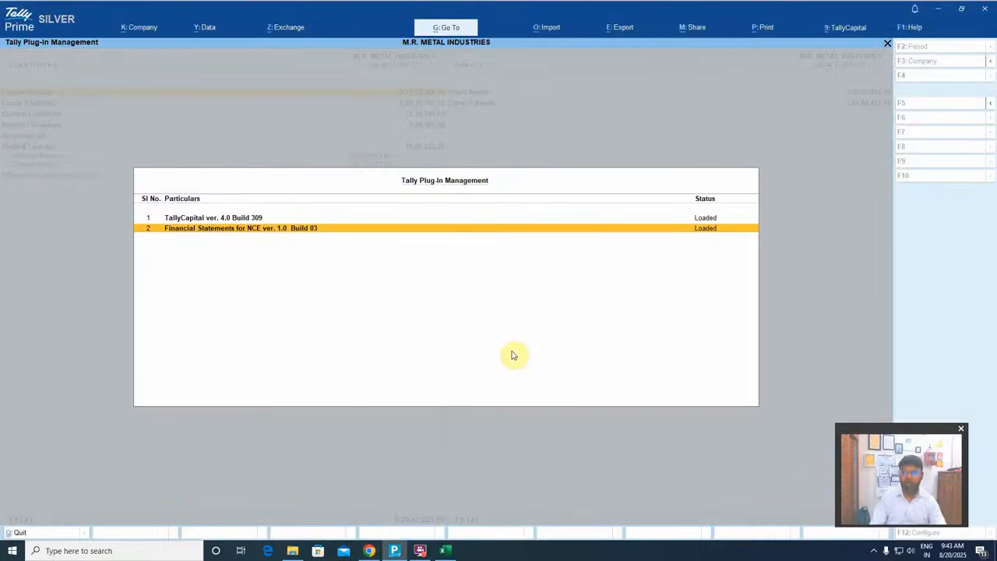
key(Escape)
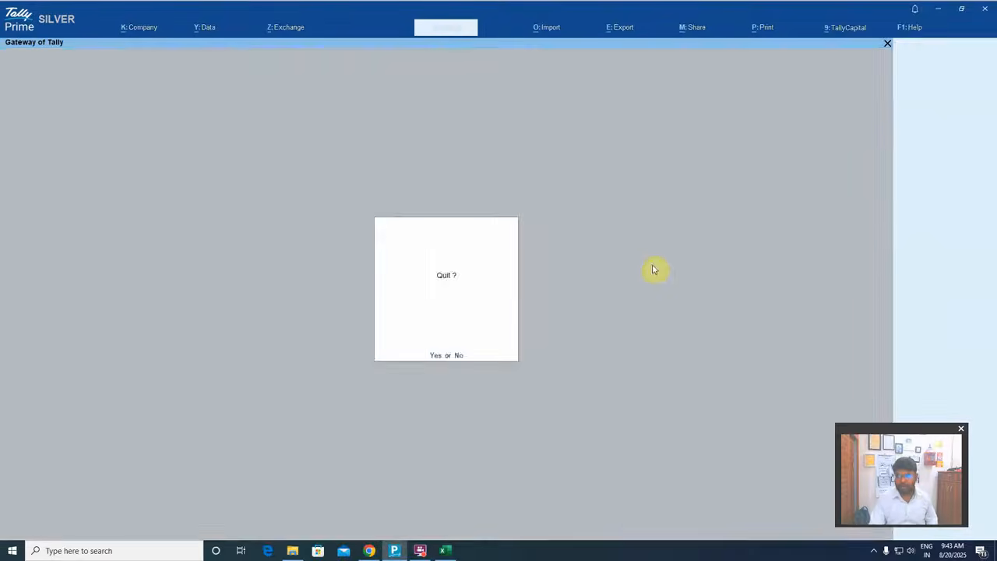
key(Escape)
click(909, 28)
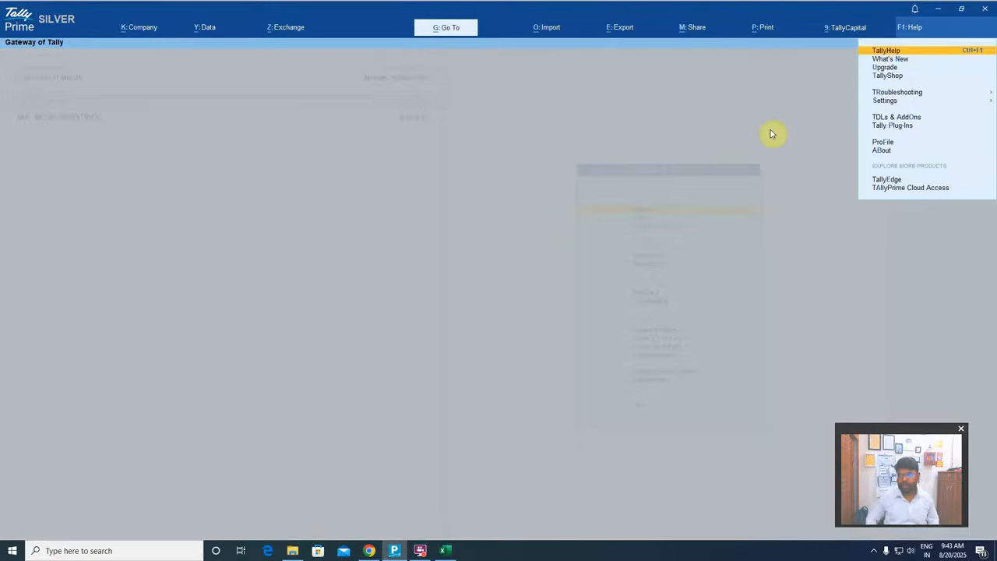
key(Down)
key(Down)
key(Down)
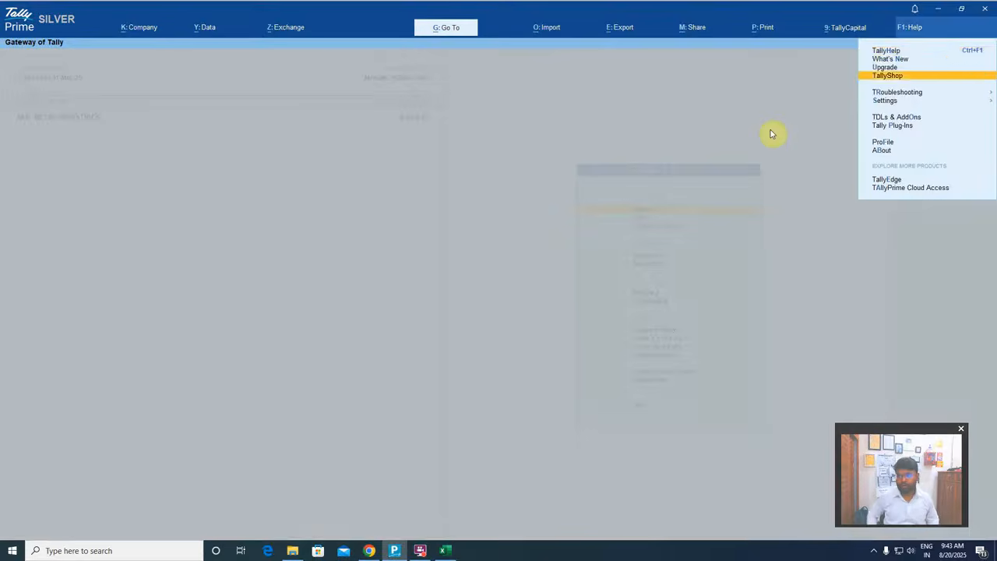
key(Down)
key(Down)
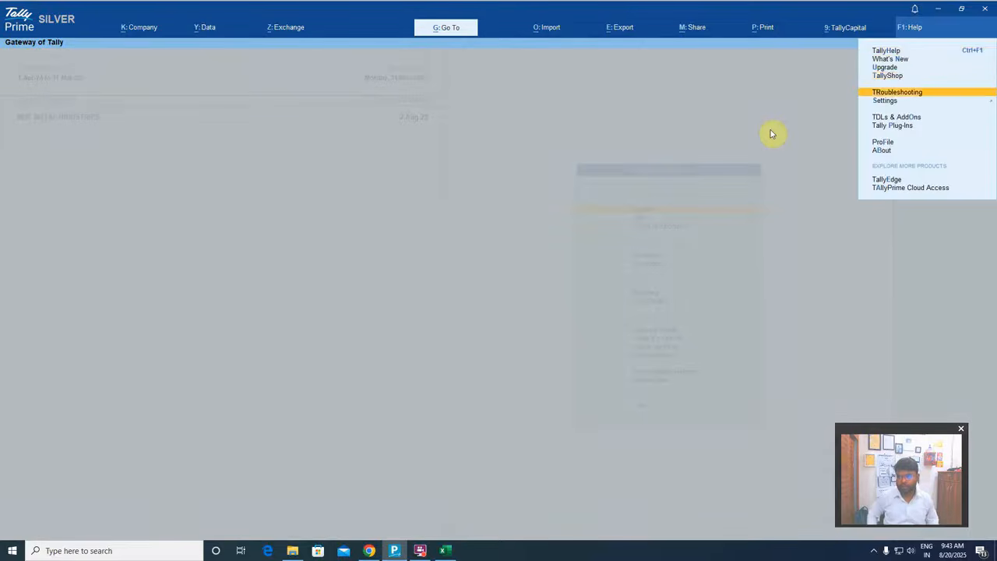
key(Return)
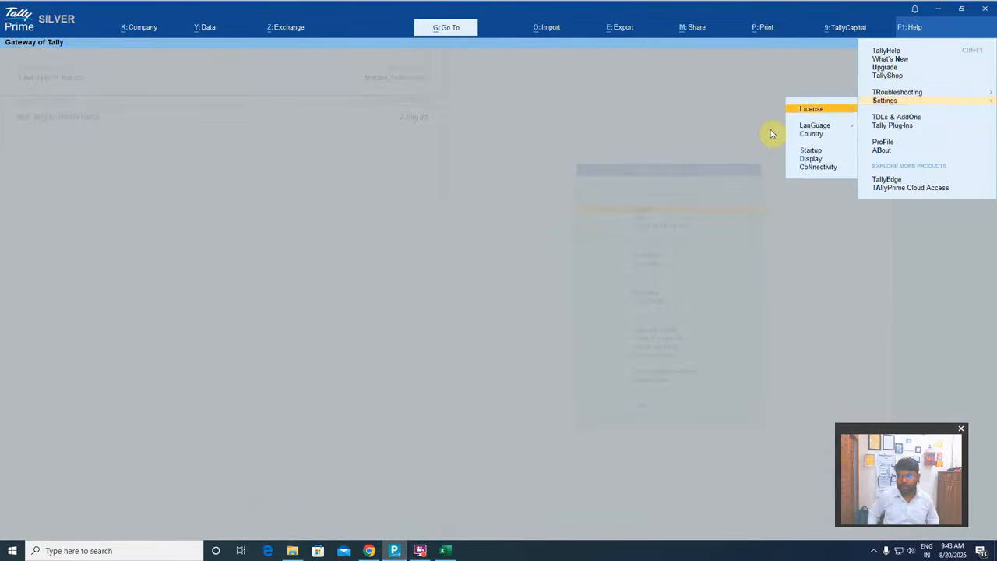
key(Return)
key(Return)
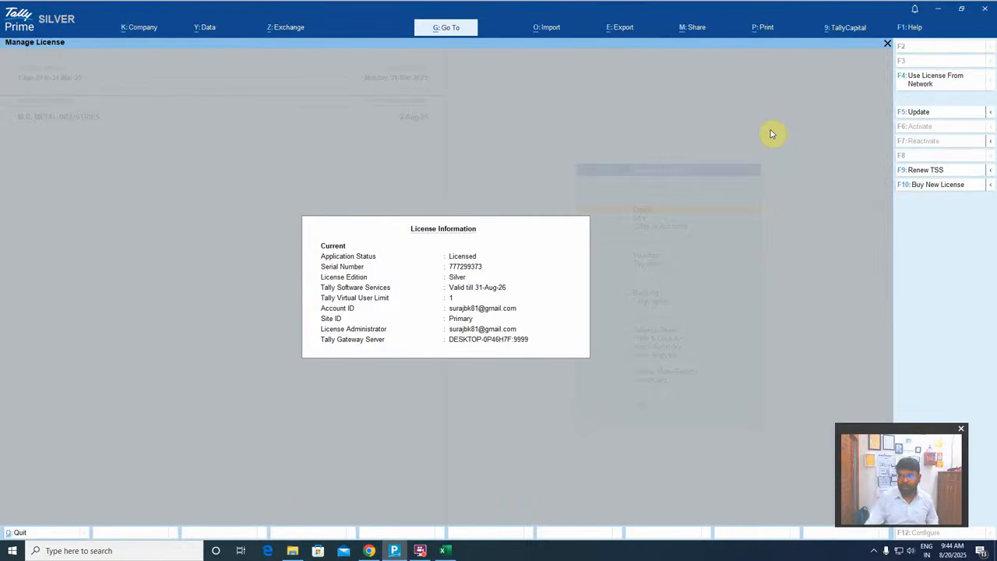
View the license update form with its Tally.NET ID and password fields, and return to the Gateway of Tally
click(919, 112)
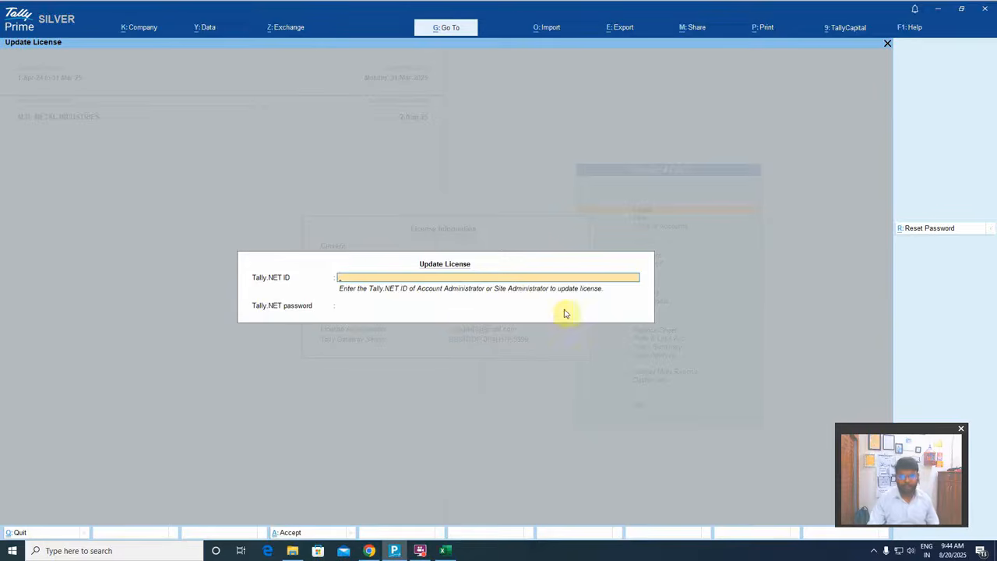
key(Escape)
key(Escape)
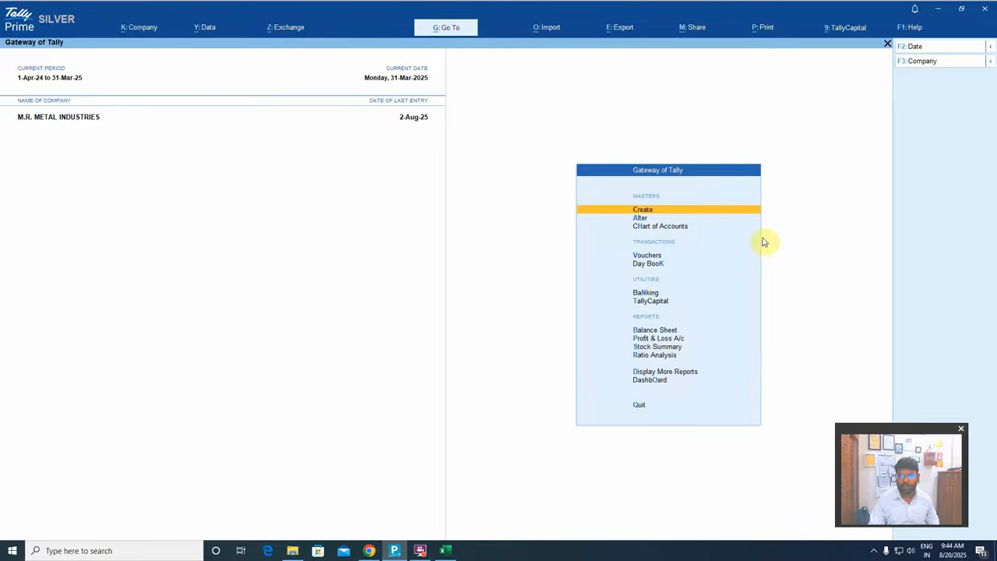
Check the Financial Statements for NCE plug-in's status under TDLs & AddOns and return to the Gateway of Tally
click(909, 28)
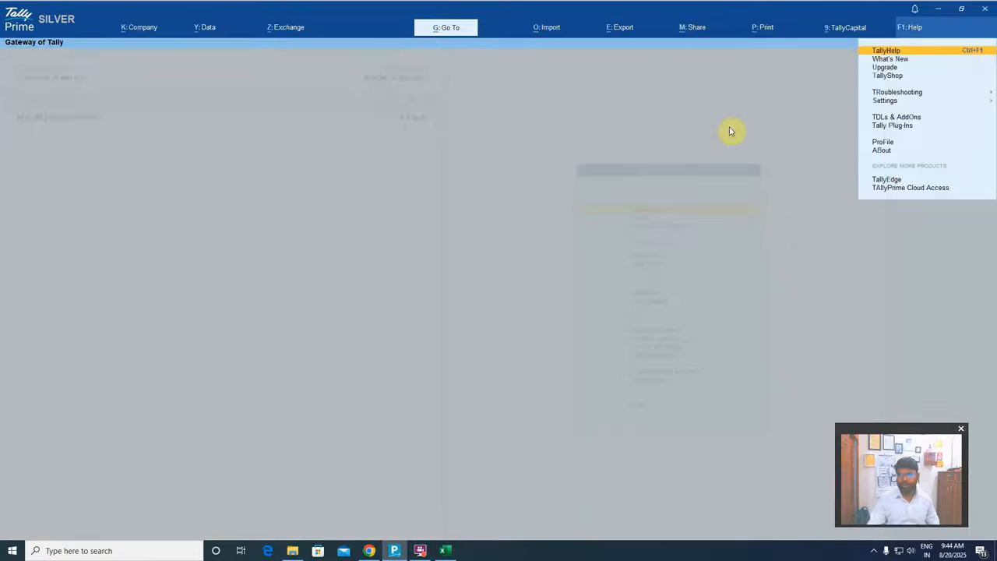
key(Down)
key(Down)
key(Down)
key(Down)
key(Down)
key(Down)
key(Down)
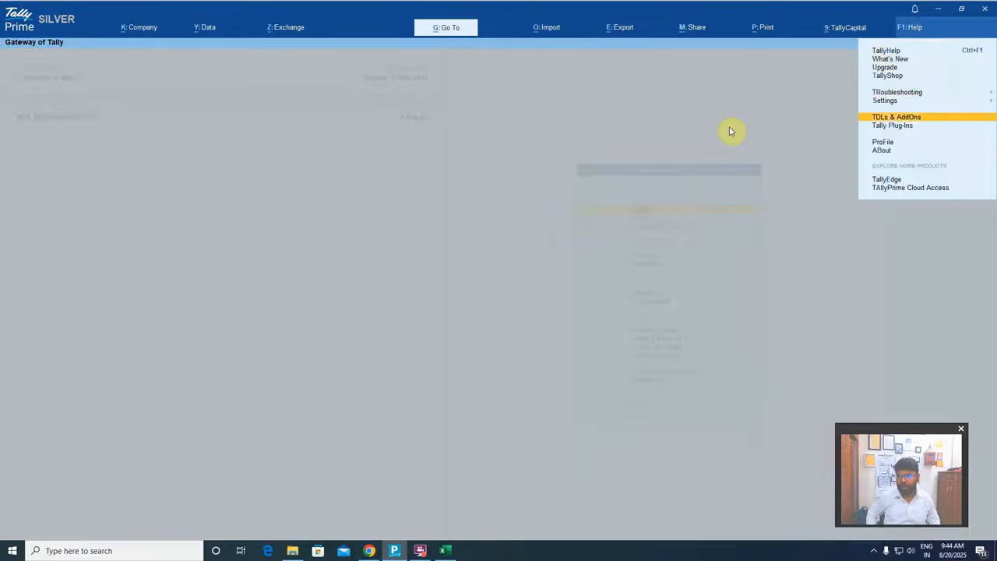
key(Return)
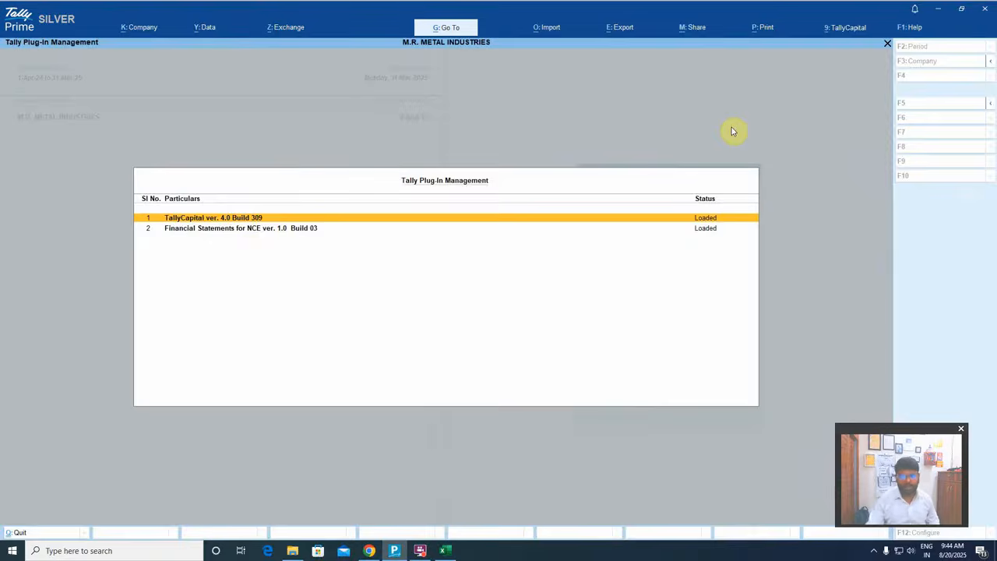
click(196, 228)
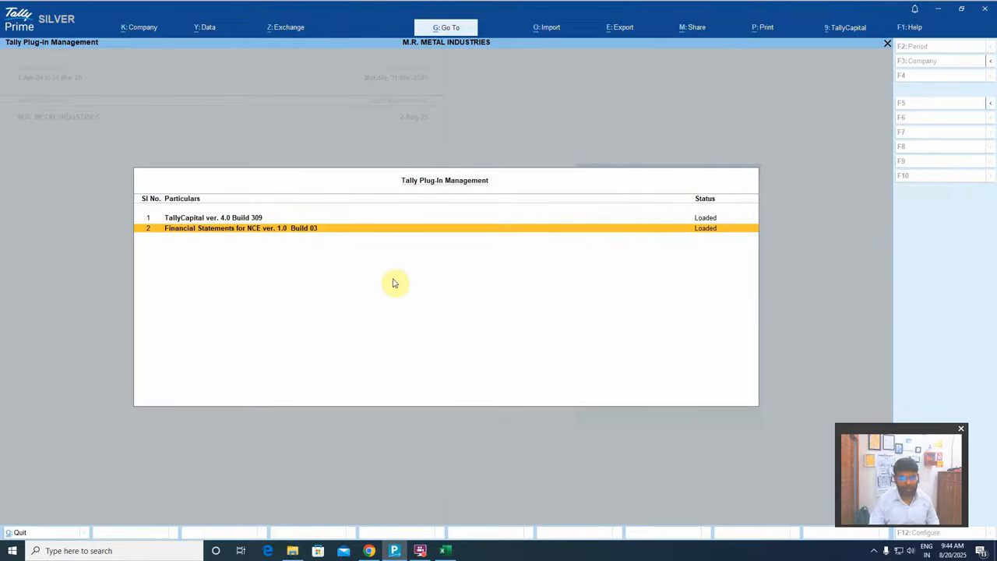
key(Escape)
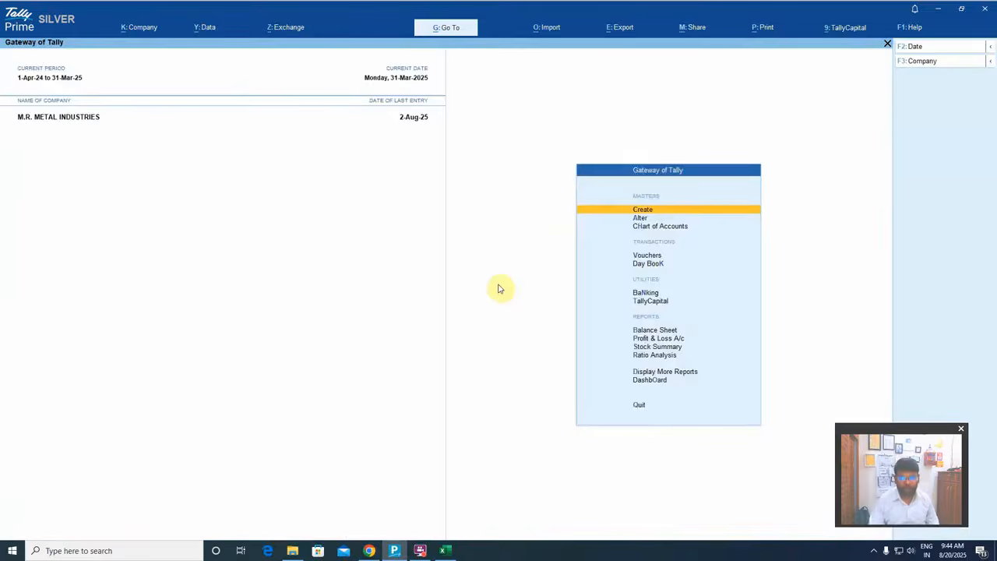
key(Escape)
key(Escape)
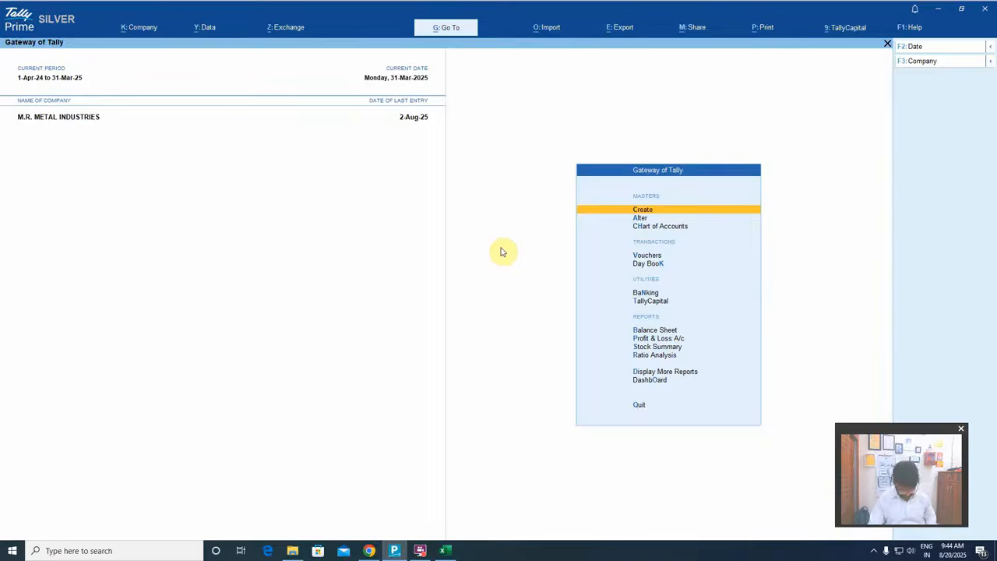
Open the Balance Sheet and bring up the export configuration for Financial Statements for NCE
key(b)
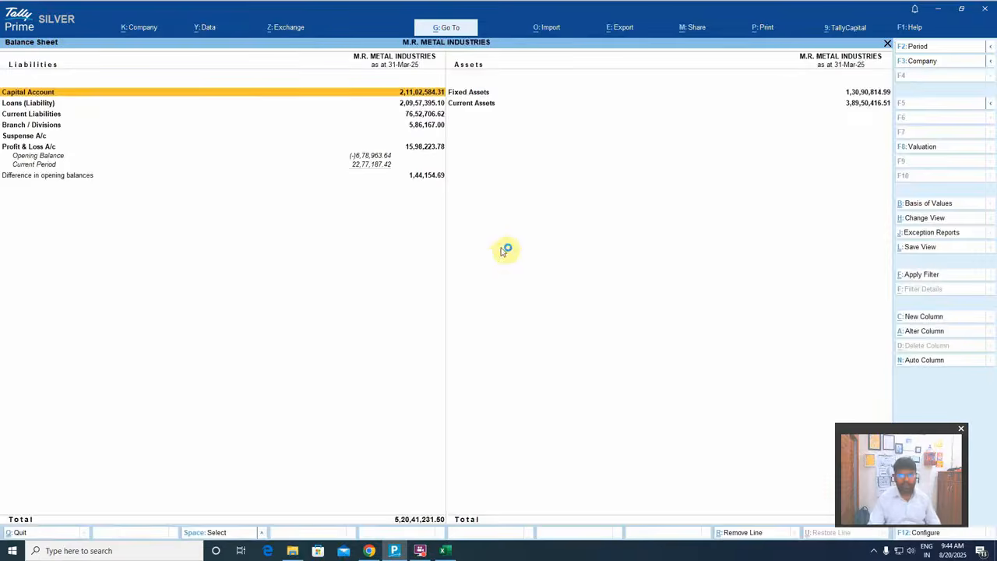
click(620, 27)
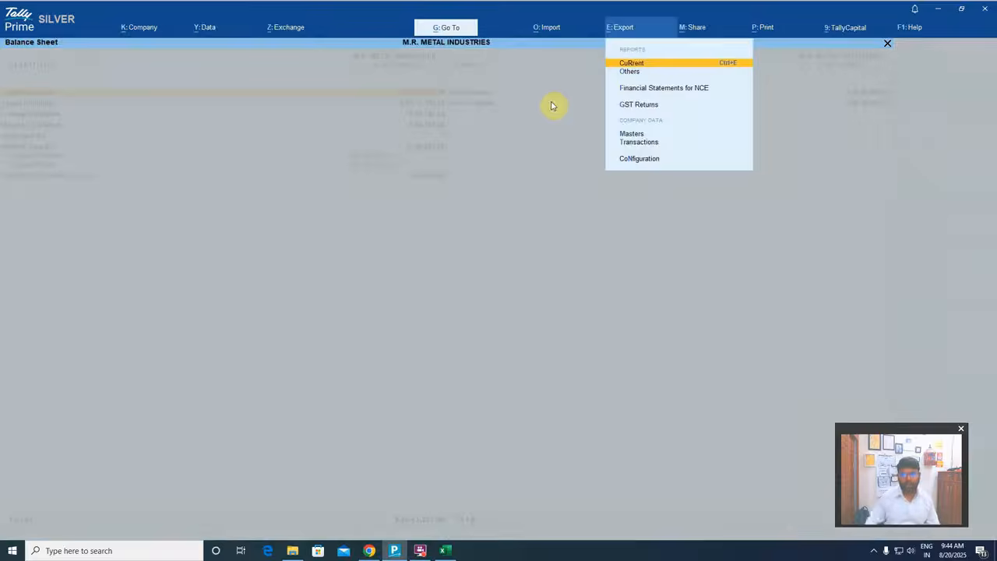
key(Down)
key(Down)
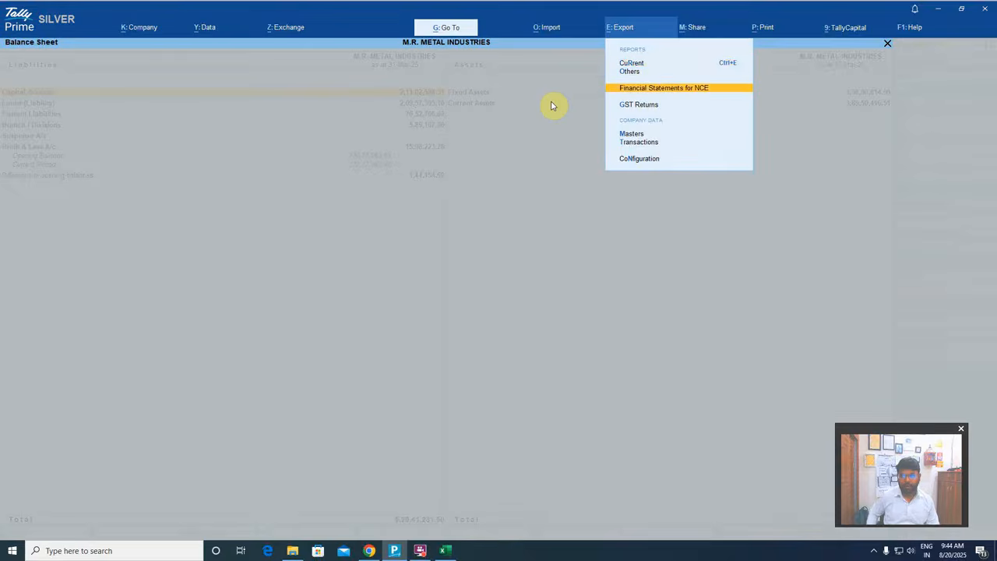
key(Return)
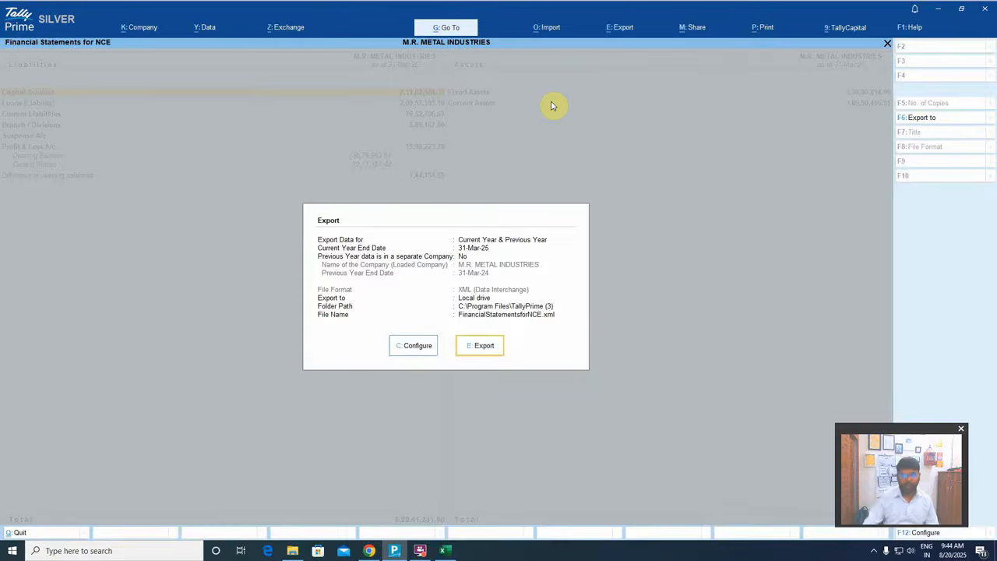
click(404, 345)
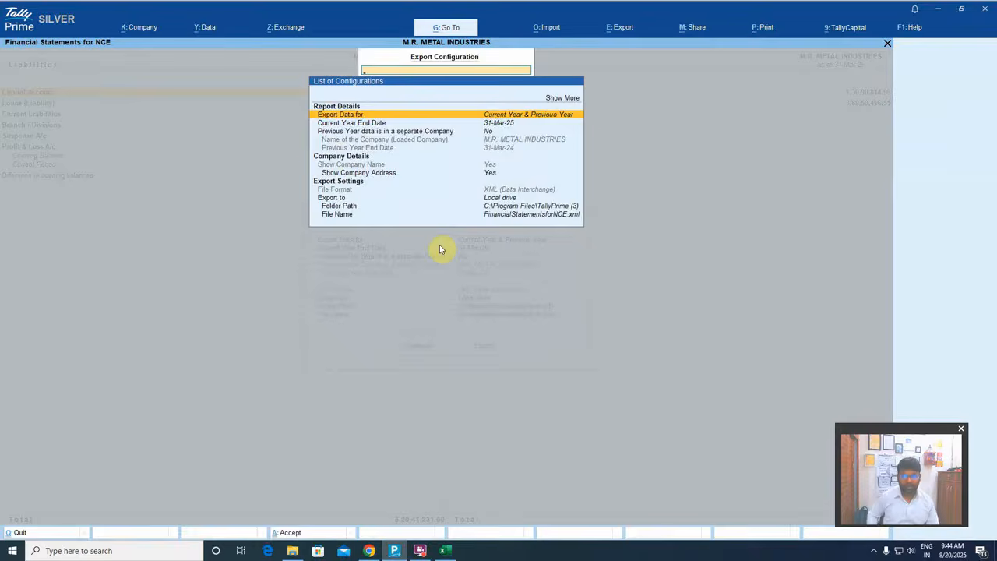
Choose to specify a custom folder path for the NCE export
key(Down)
key(Down)
key(Up)
key(Down)
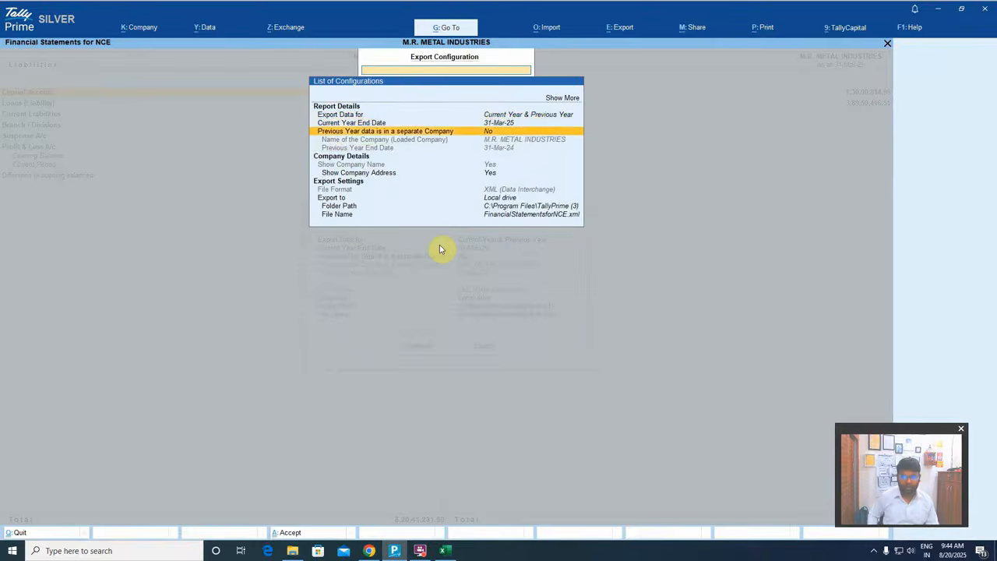
key(Down)
key(Down)
key(Down)
key(Down)
key(Up)
key(Return)
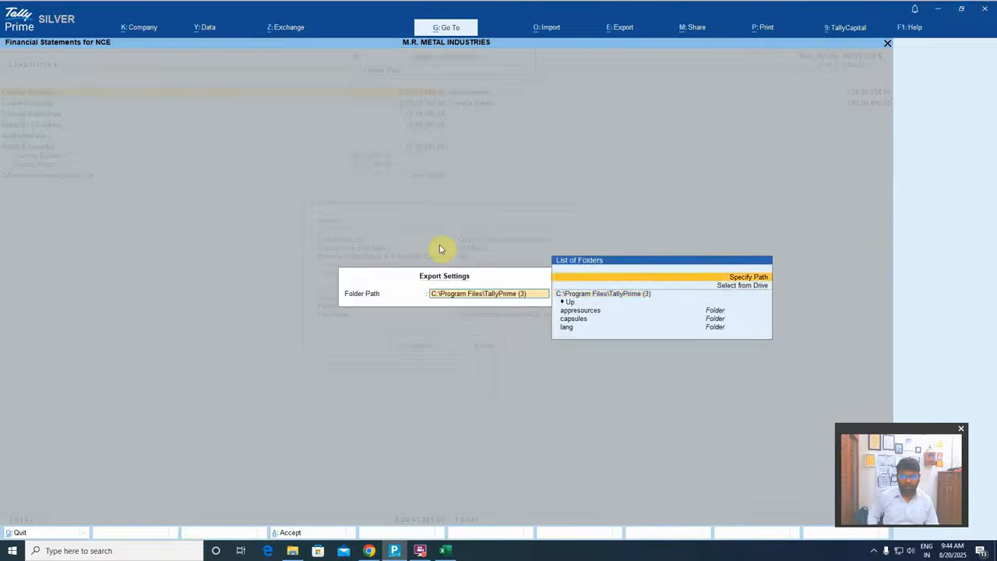
key(Return)
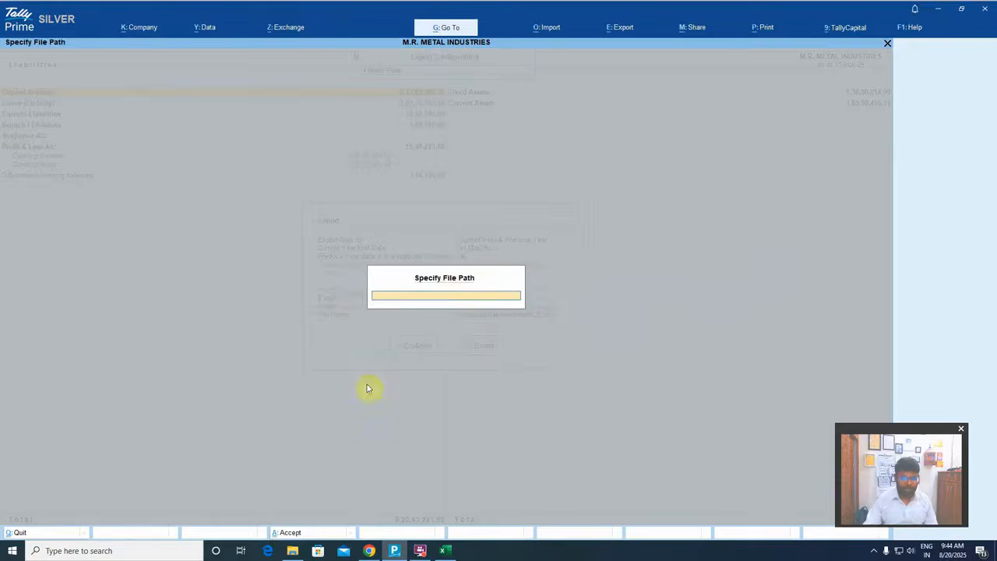
Copy the path of the "new balance tally prime update" folder from File Explorer and set it as the export folder
click(292, 551)
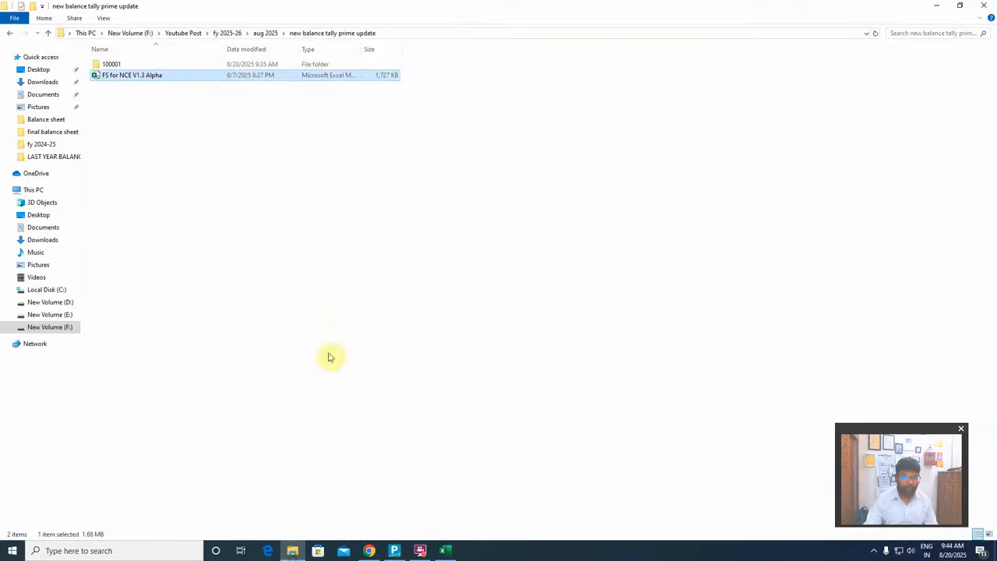
click(447, 36)
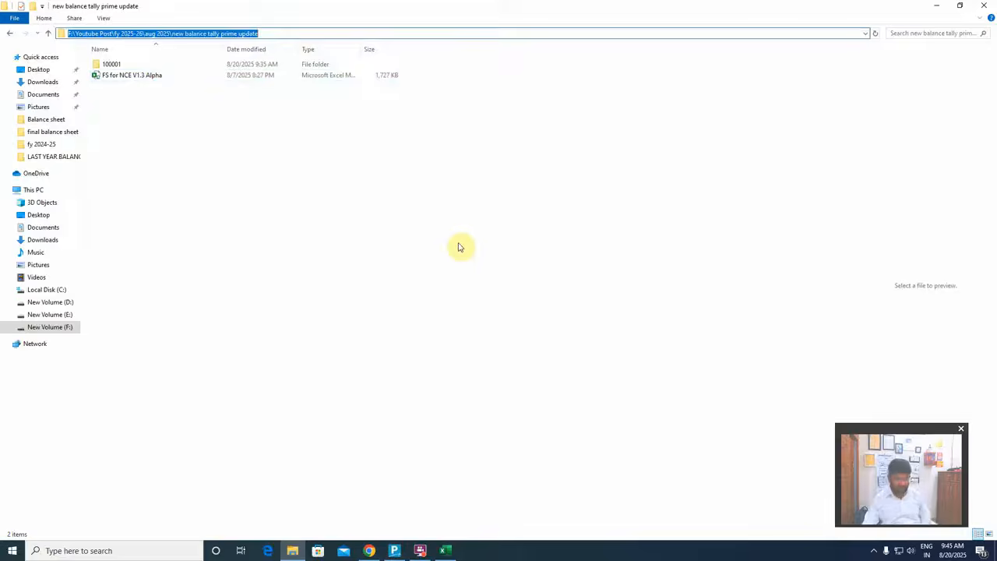
key(ctrl+c)
key(alt+Tab)
key(ctrl+v)
key(Return)
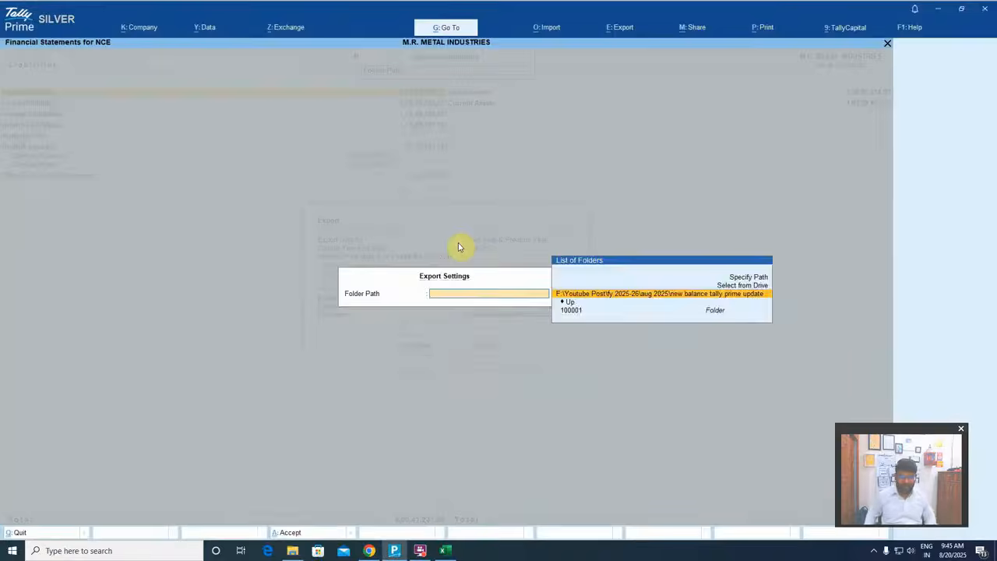
key(Return)
key(Return)
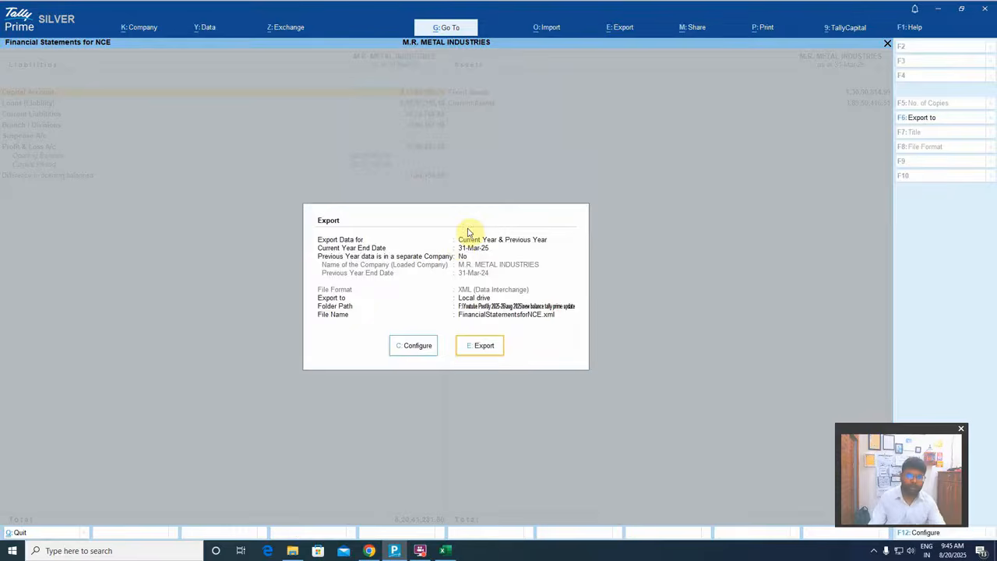
Export the data as FinancialStatementsforNCE.xml, view its folder, and bring up the FS for NCE V1.3 Alpha workbook in Excel
key(e)
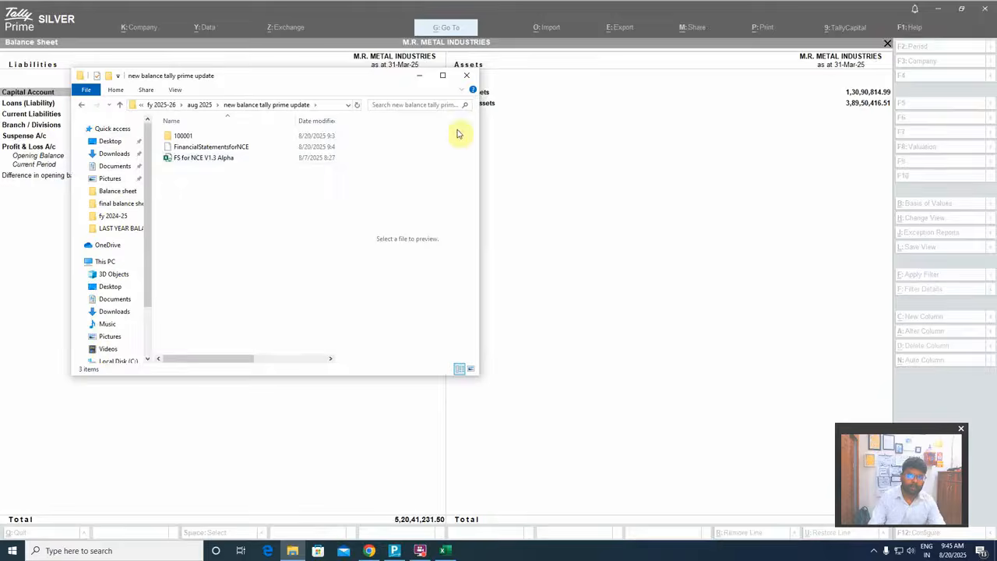
click(443, 76)
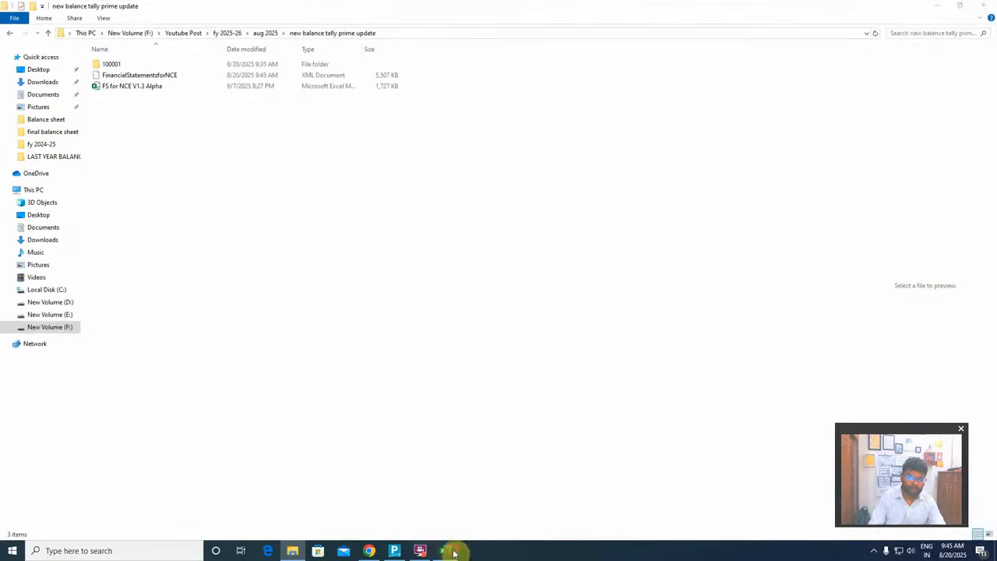
click(446, 550)
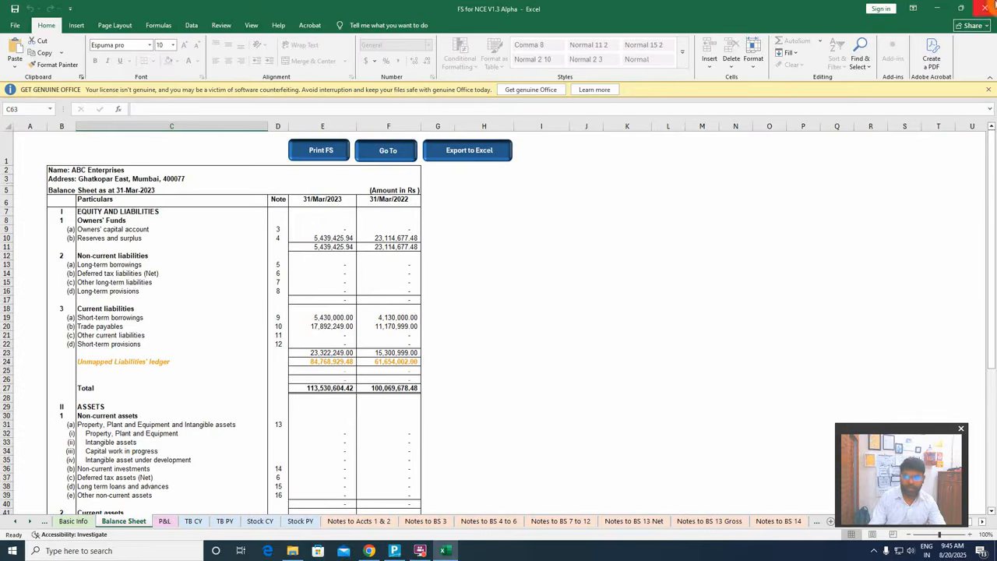
From the desktop, open the TallyPrime (3) shortcut's file location and go to its appresources\plugins folder
click(937, 9)
click(940, 13)
click(941, 11)
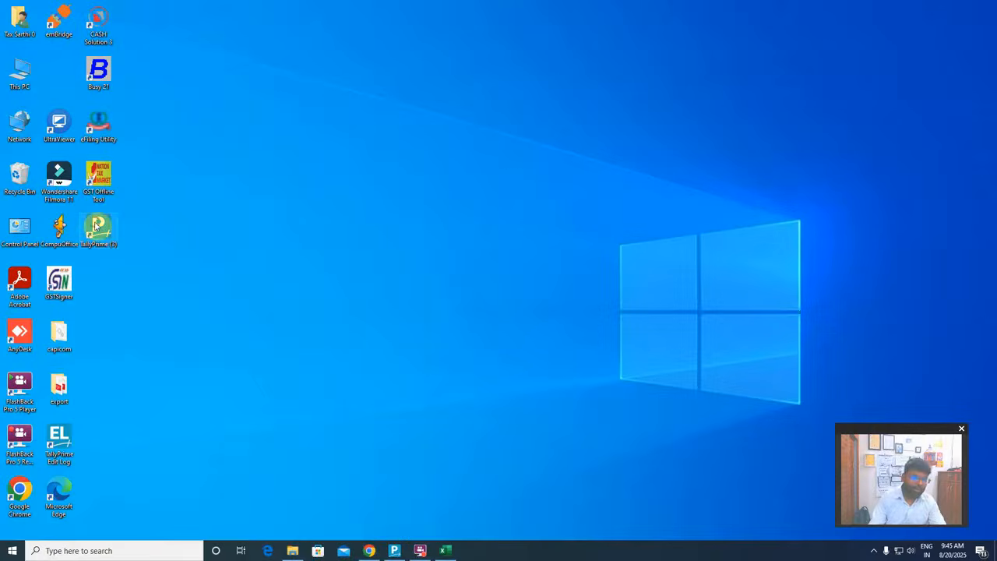
right_click(95, 225)
click(134, 454)
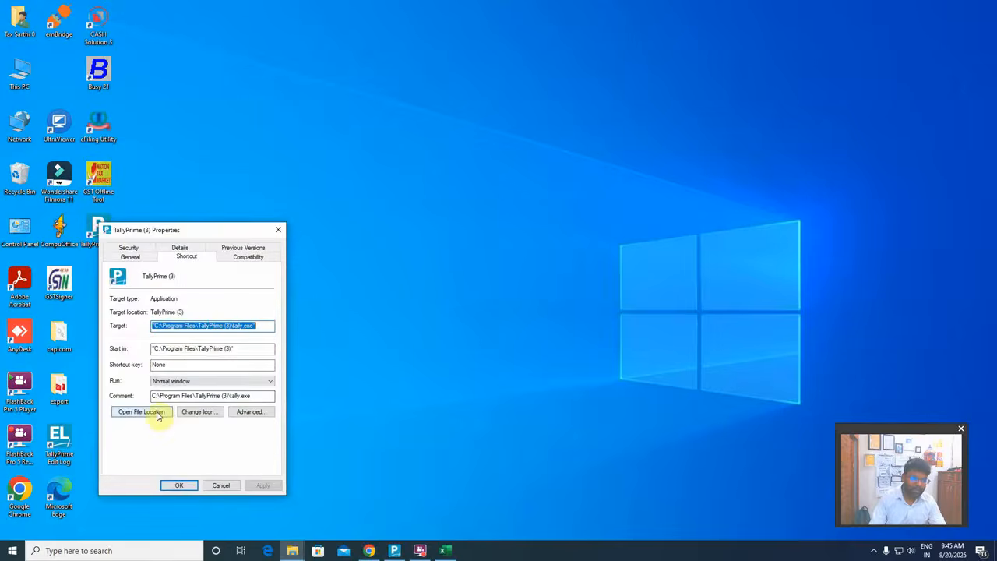
click(157, 414)
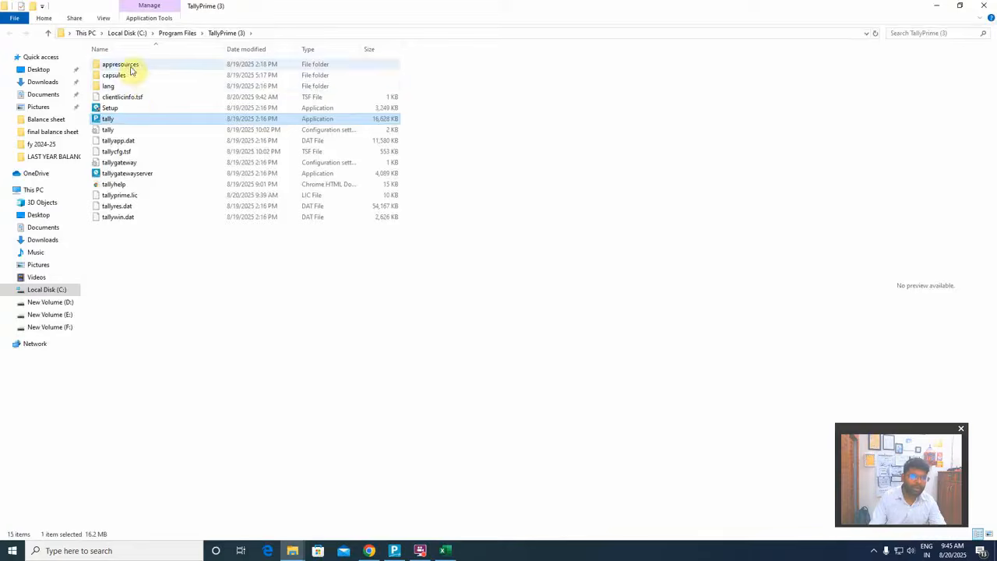
double_click(130, 69)
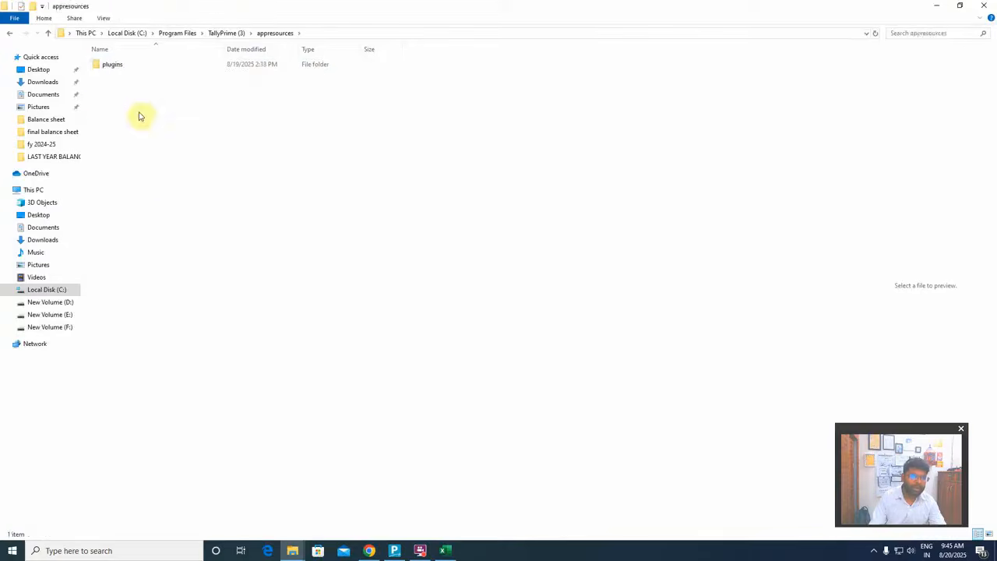
double_click(137, 67)
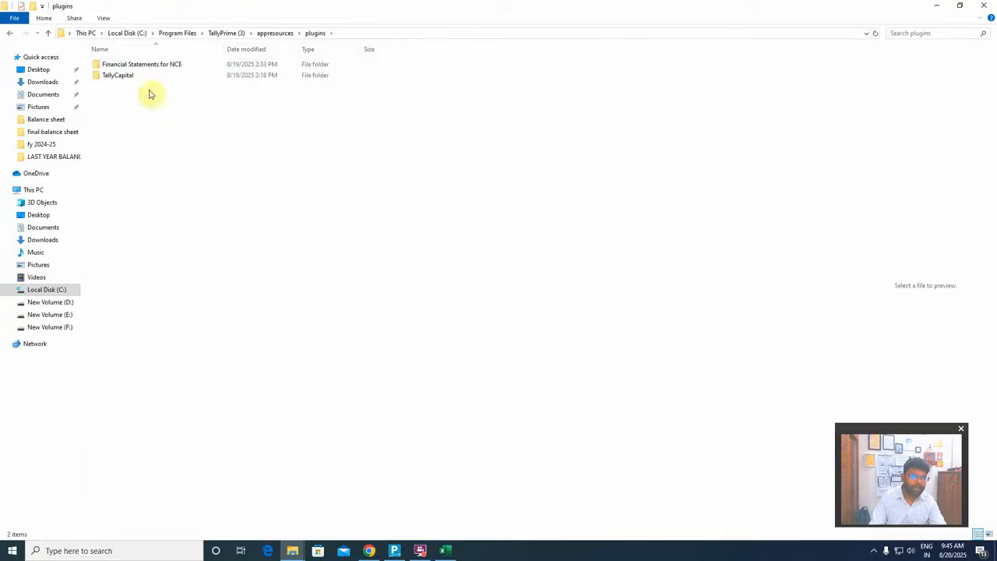
View the contents of the Financial Statements for NCE plugin folder, close it and the shortcut properties, and switch back to the Excel workbook
double_click(159, 66)
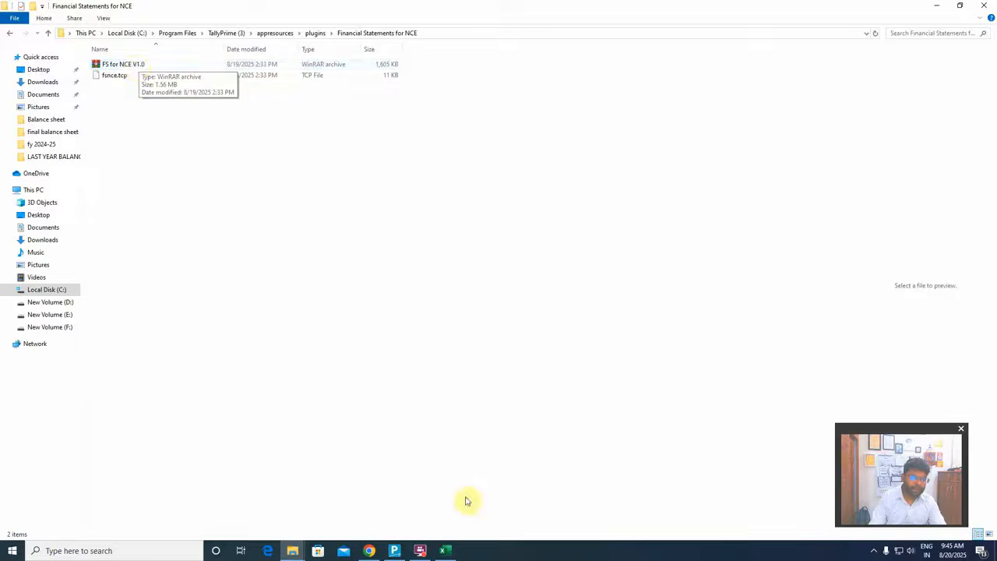
click(445, 551)
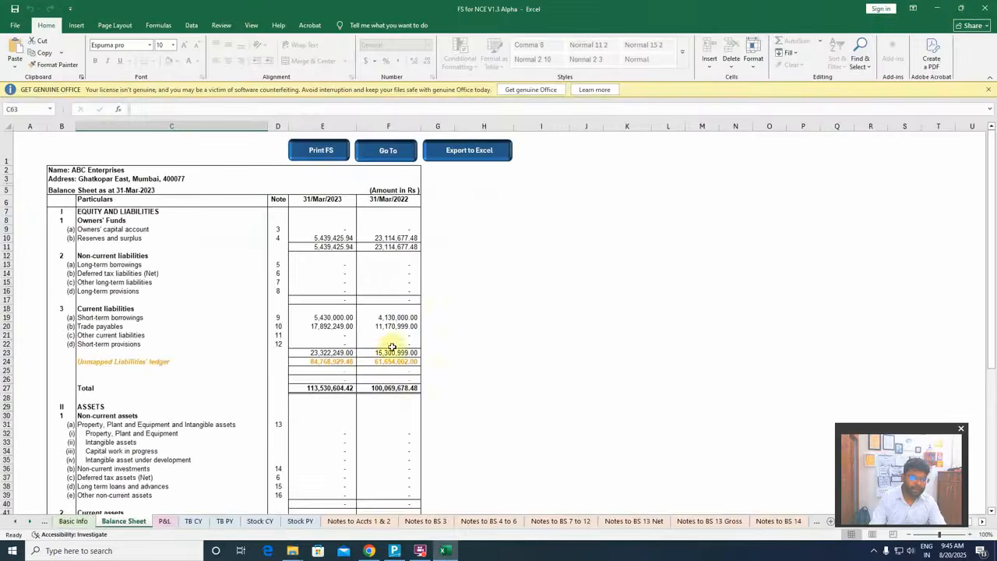
click(937, 7)
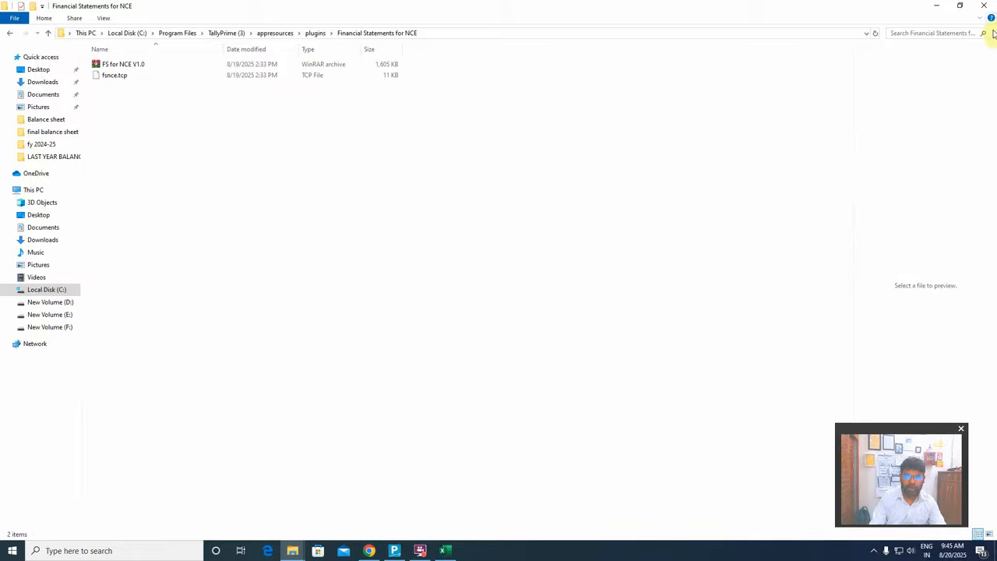
click(984, 5)
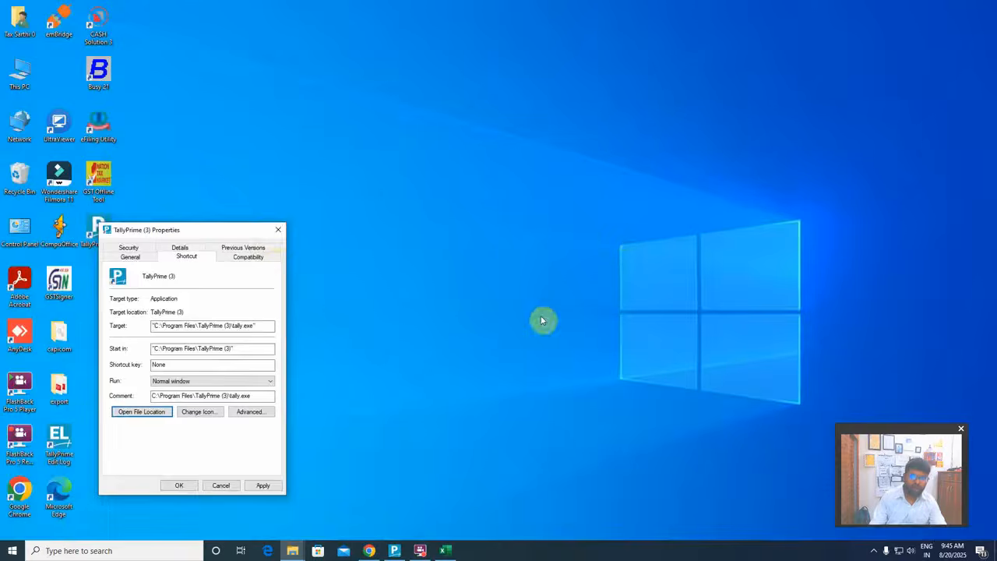
click(275, 229)
click(445, 552)
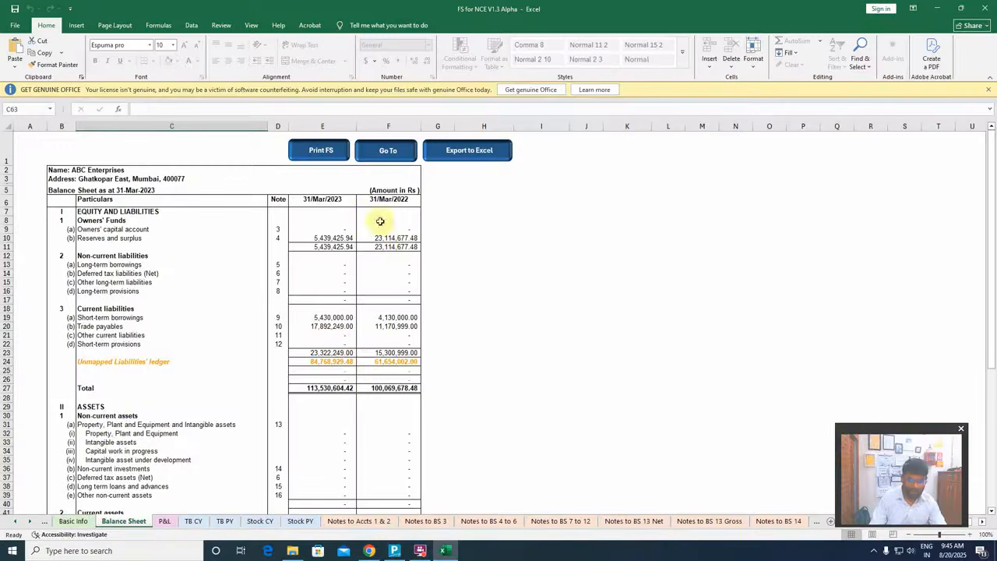
Clear all existing company data and mapping from the workbook's Basic Info sheet
click(64, 521)
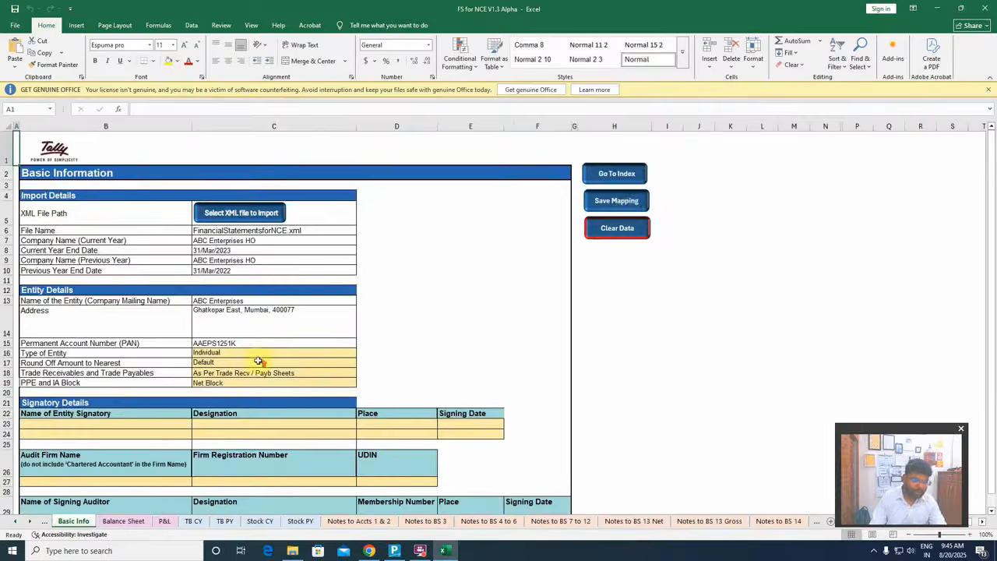
click(623, 227)
click(522, 311)
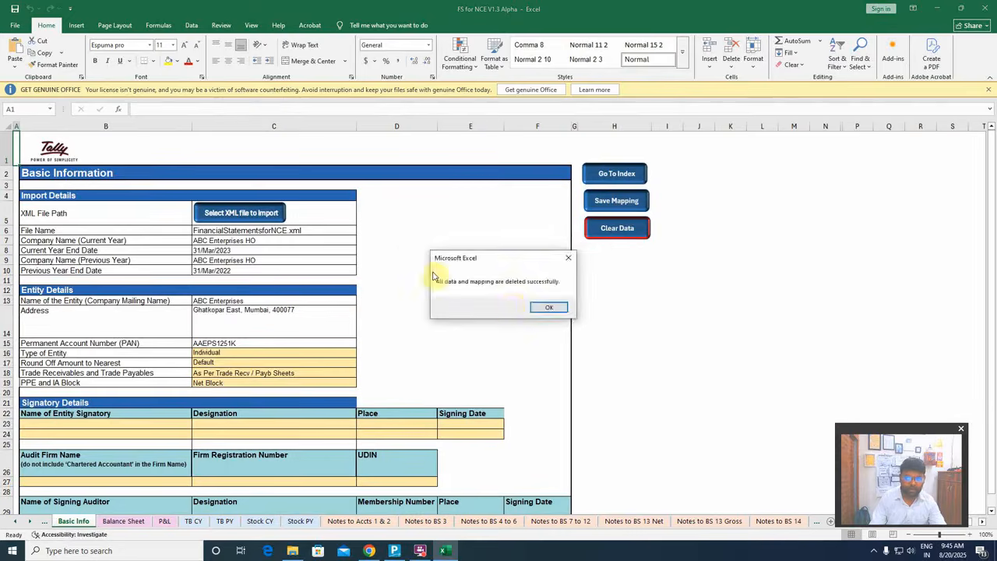
click(530, 307)
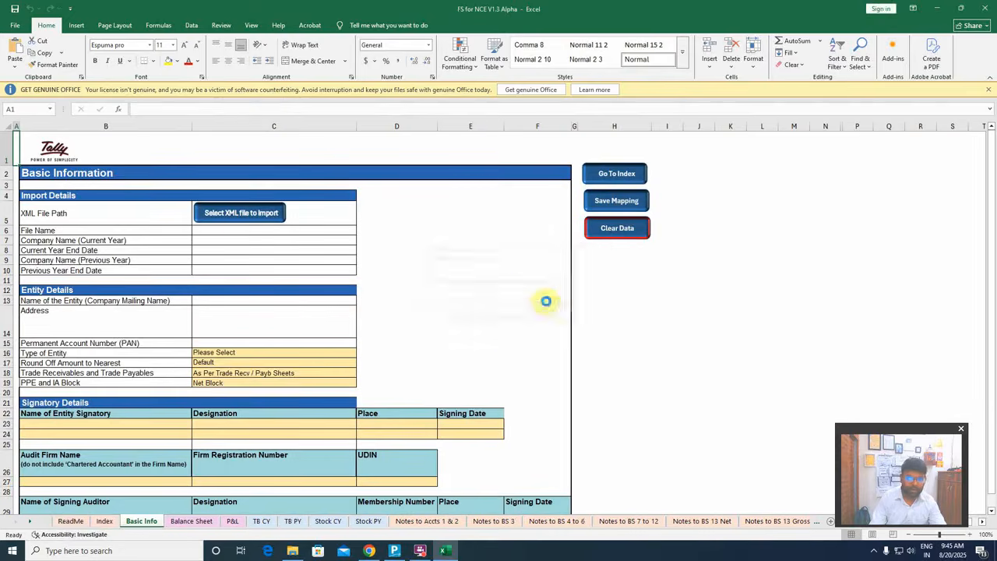
Import FinancialStatementsforNCE.xml from the "new balance tally prime update" folder under F:\Youtube Post\fy 2025-26\aug 2025
click(234, 212)
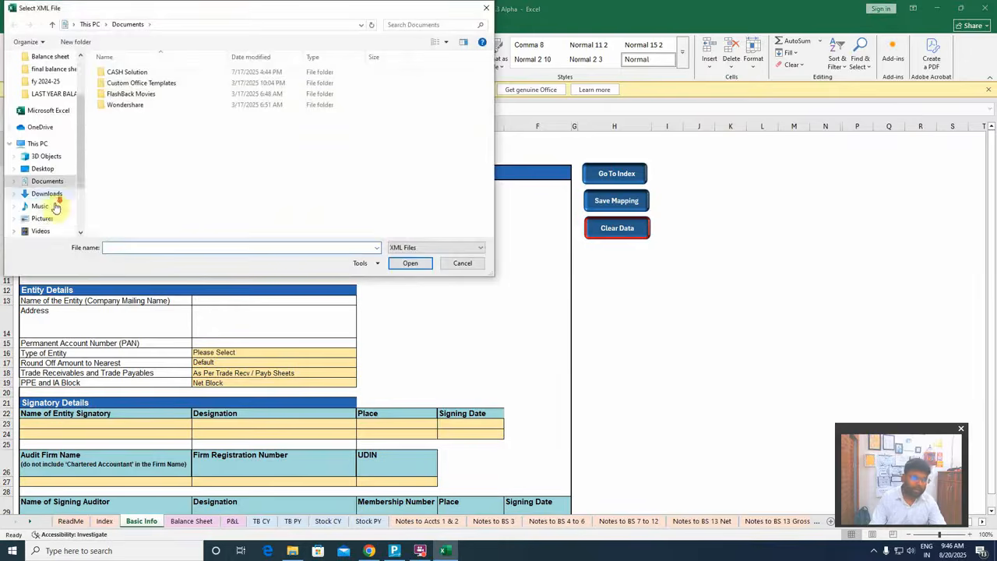
click(52, 200)
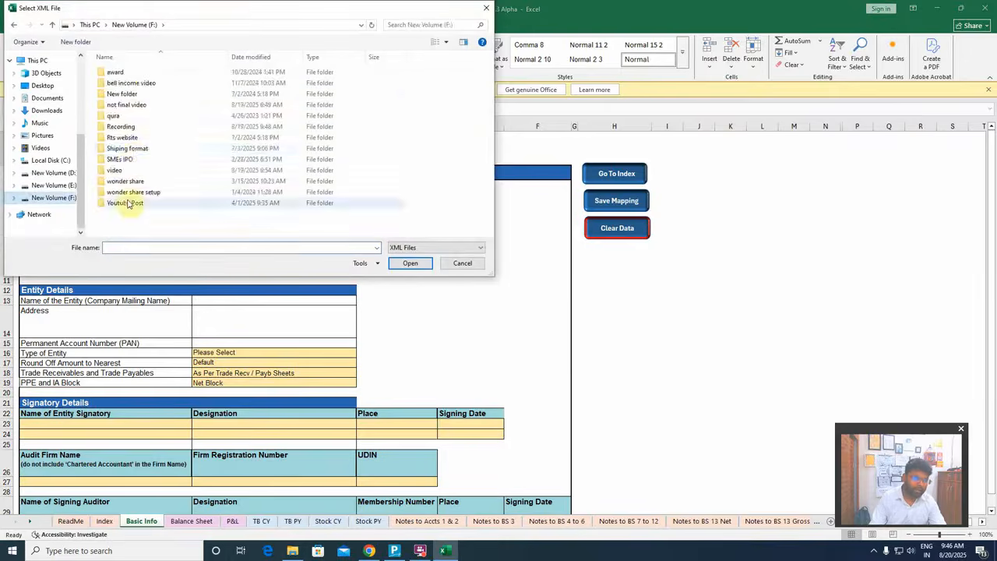
double_click(129, 201)
double_click(136, 94)
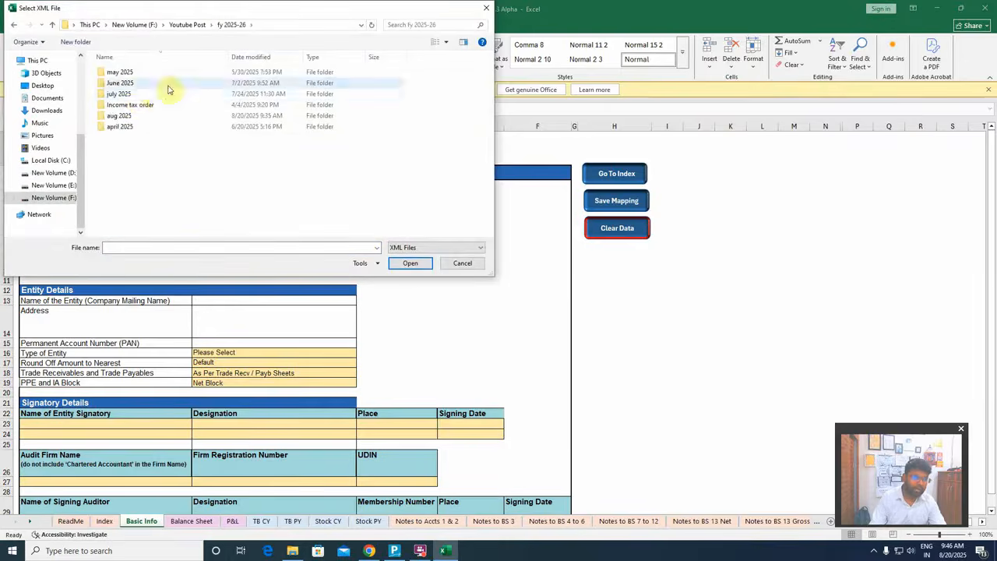
double_click(121, 115)
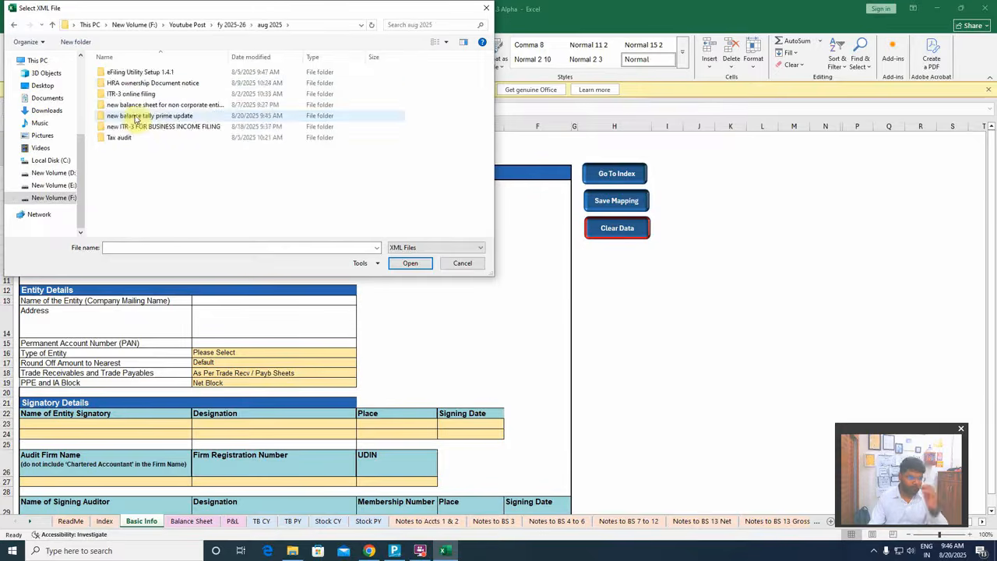
double_click(137, 117)
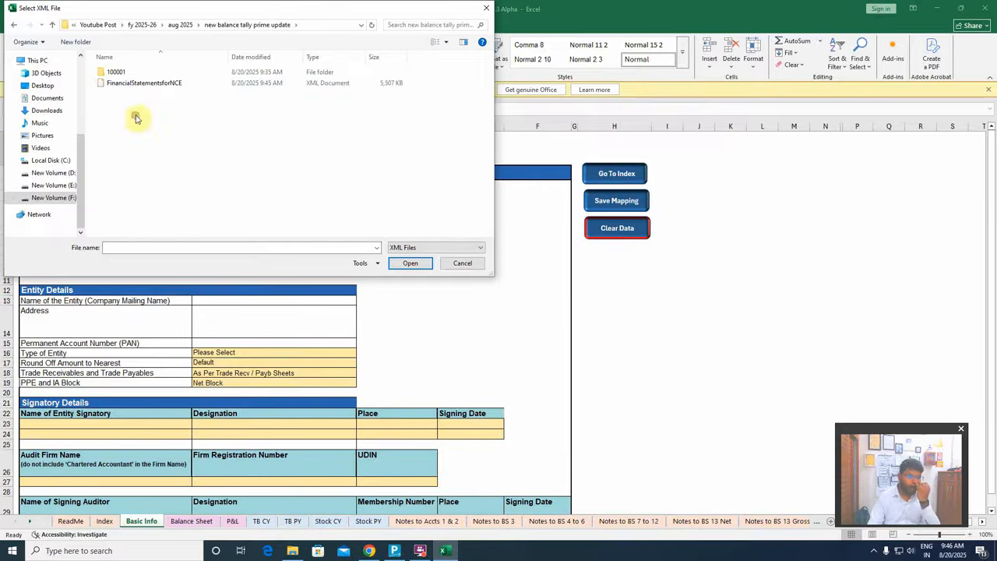
click(142, 84)
click(410, 262)
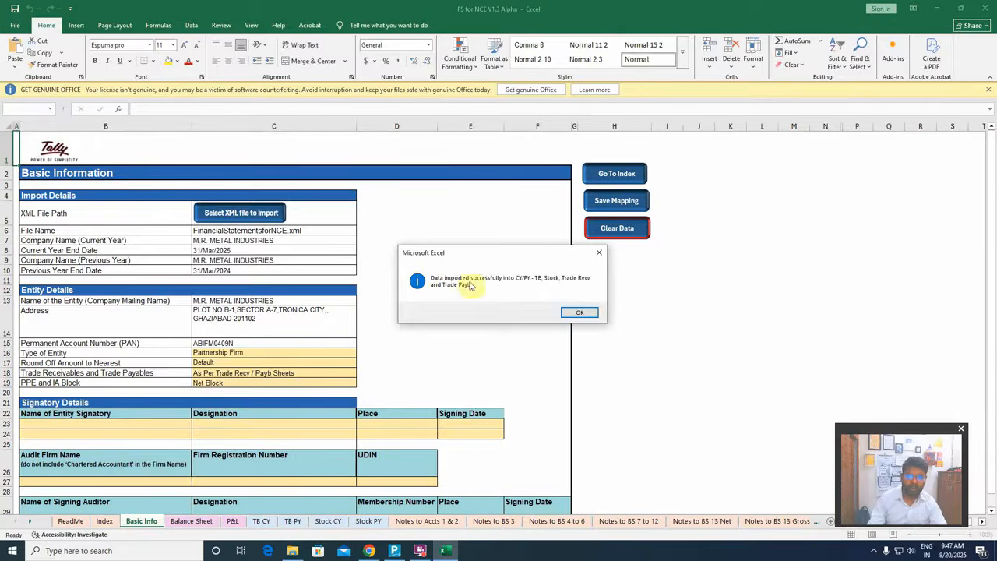
click(576, 311)
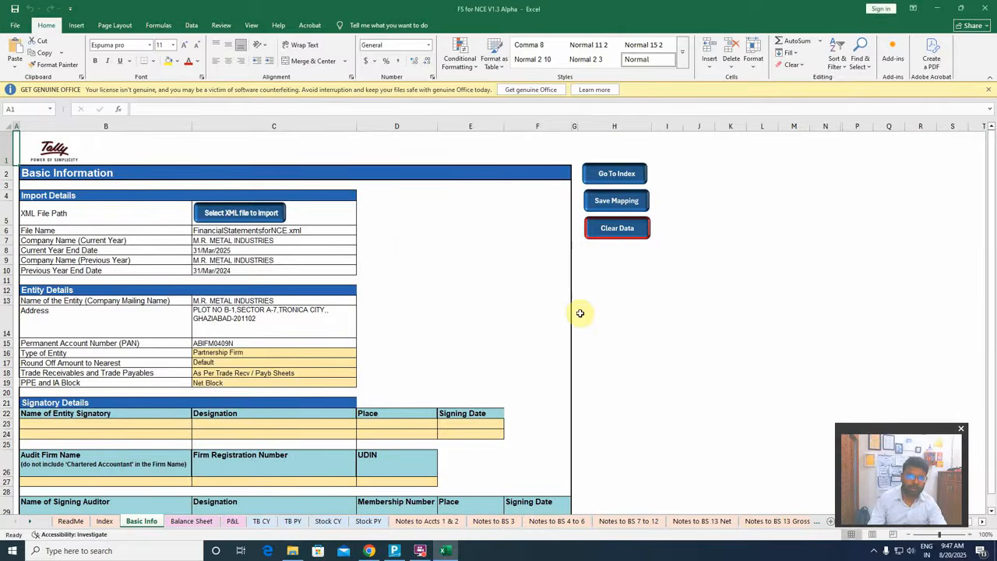
Review the imported Basic Info details and the liabilities and assets on the Balance Sheet
scroll(223, 413, down, 5)
scroll(222, 413, up, 5)
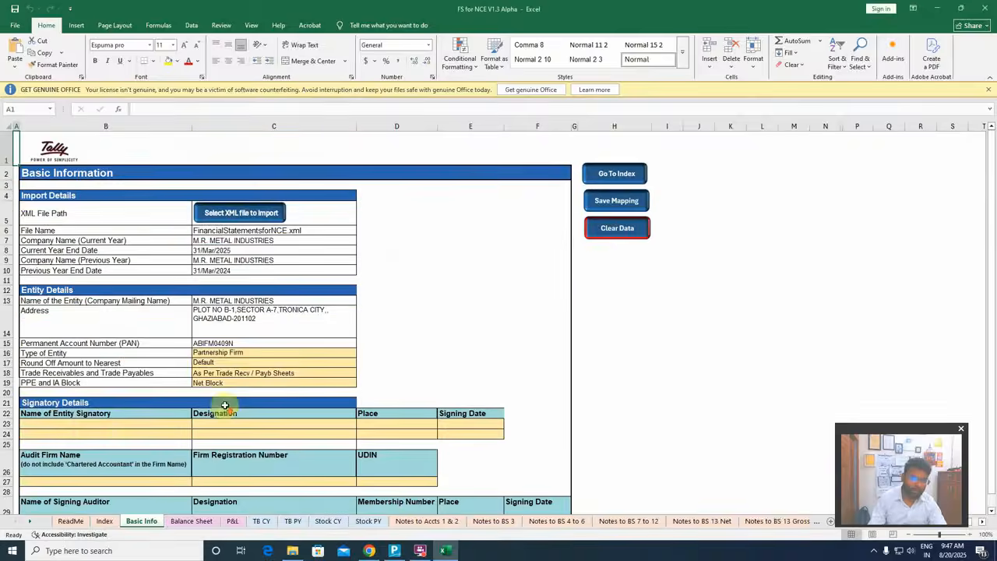
click(191, 522)
scroll(264, 335, down, 10)
scroll(262, 335, up, 10)
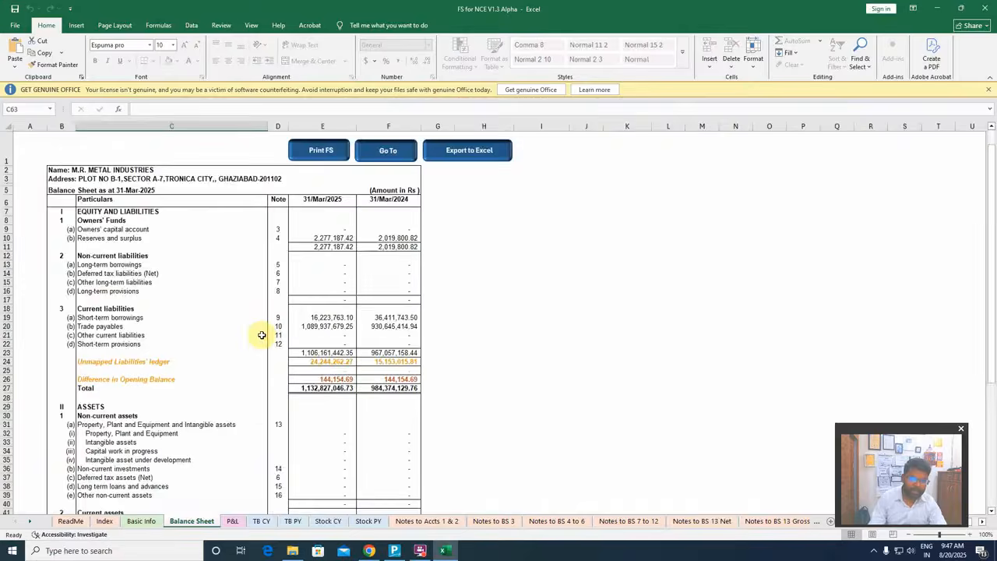
scroll(262, 336, down, 8)
scroll(261, 335, up, 7)
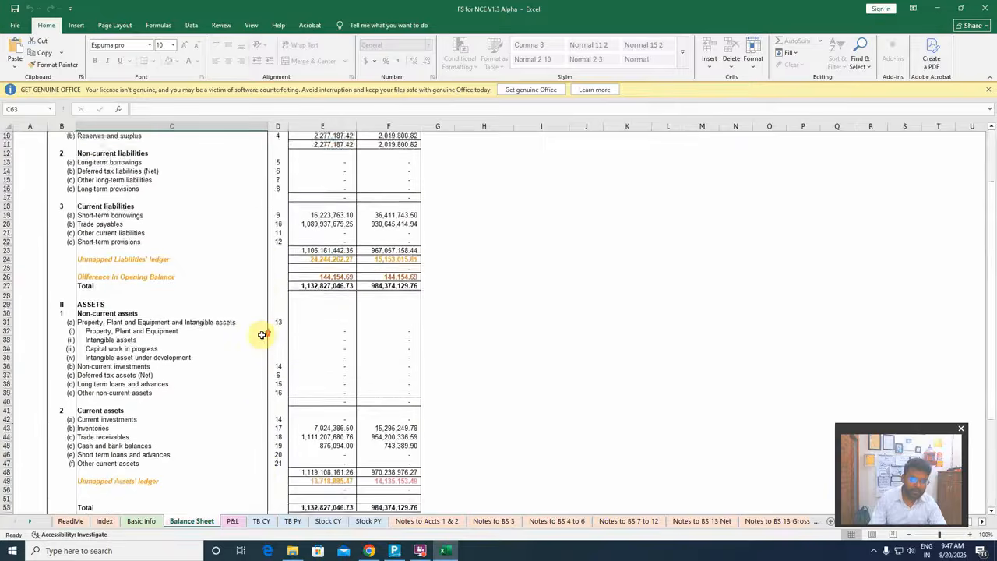
scroll(262, 335, down, 4)
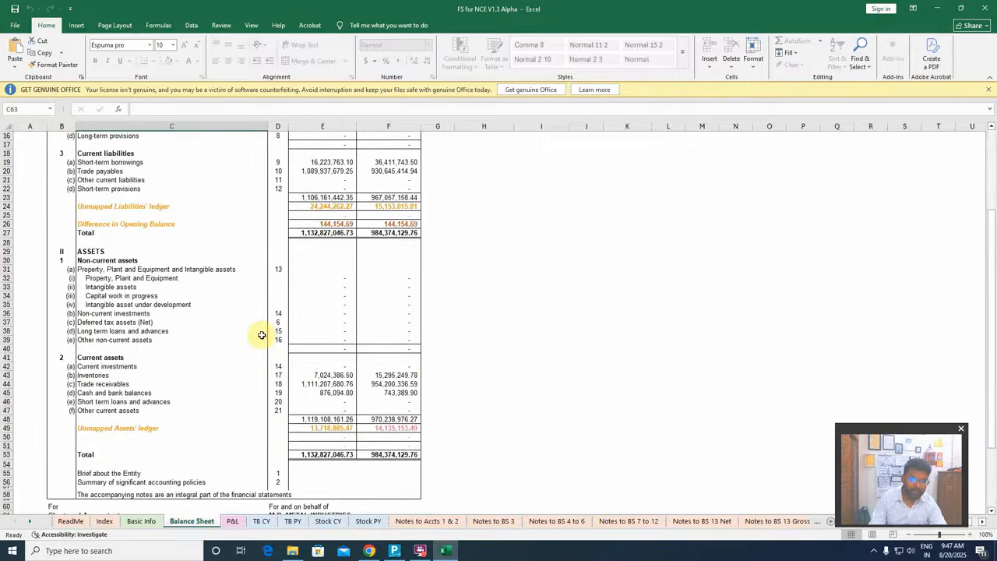
scroll(262, 335, up, 5)
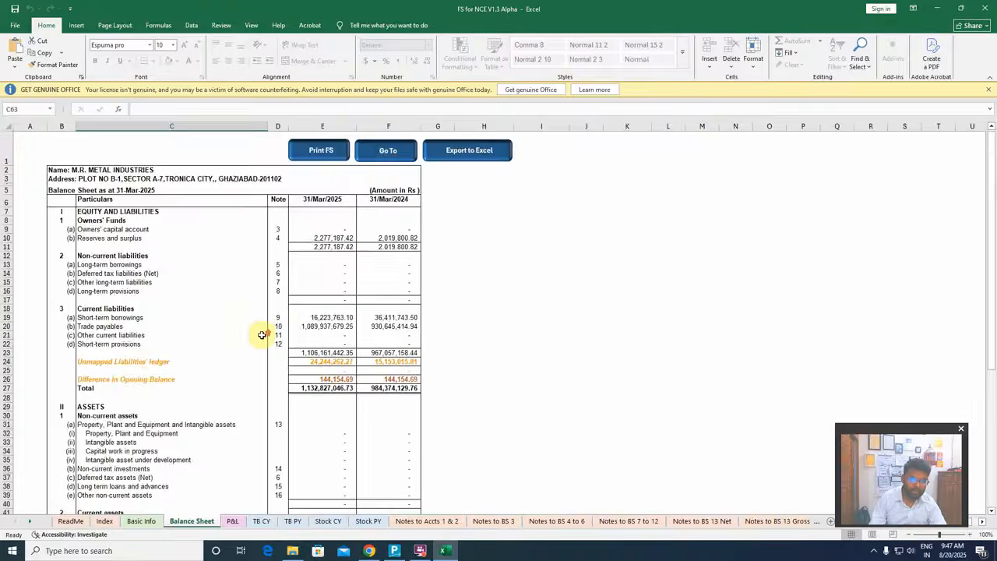
Locate the Unmapped Liabilities' ledger and Unmapped Assets' ledger lines on the Balance Sheet
click(109, 362)
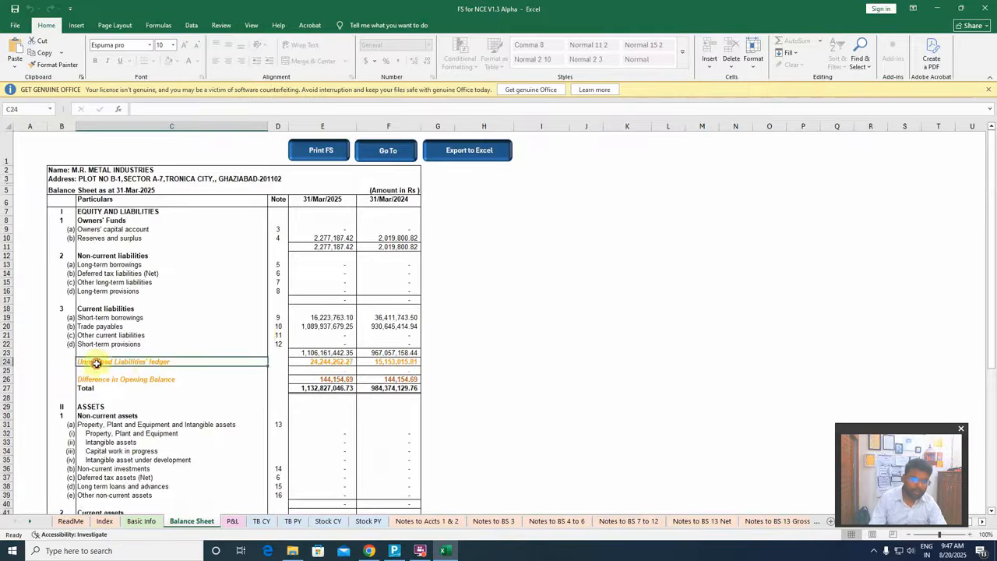
scroll(333, 382, down, 1)
scroll(333, 381, down, 3)
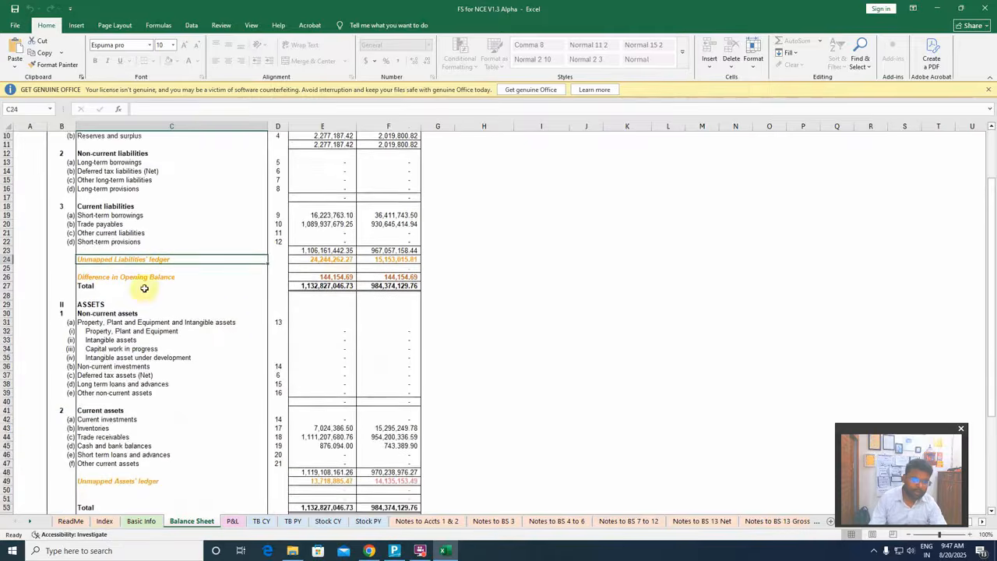
scroll(145, 285, down, 4)
click(134, 375)
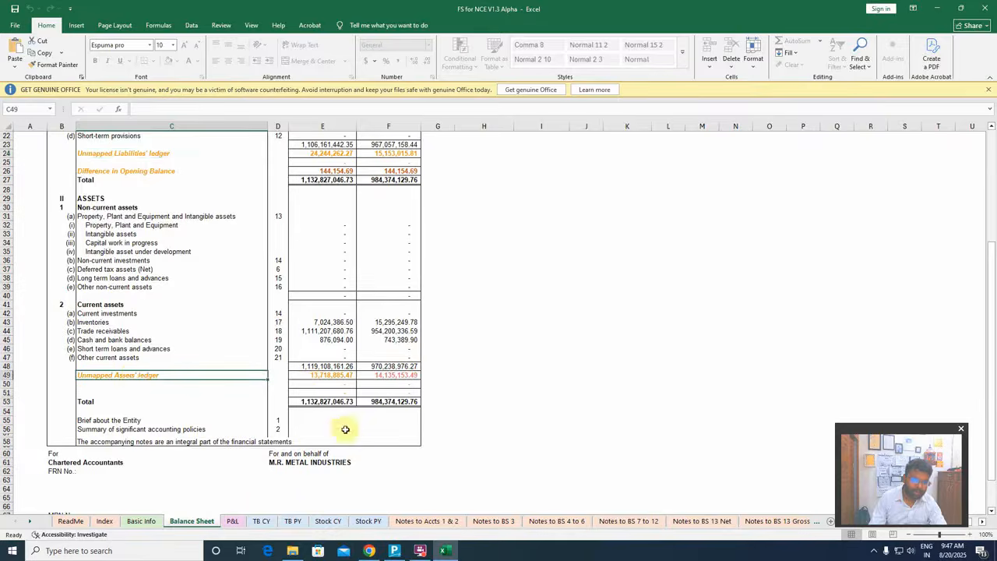
Examine the current-year and previous-year trial balances, ending on the first ledgers of the TB CY sheet
click(261, 521)
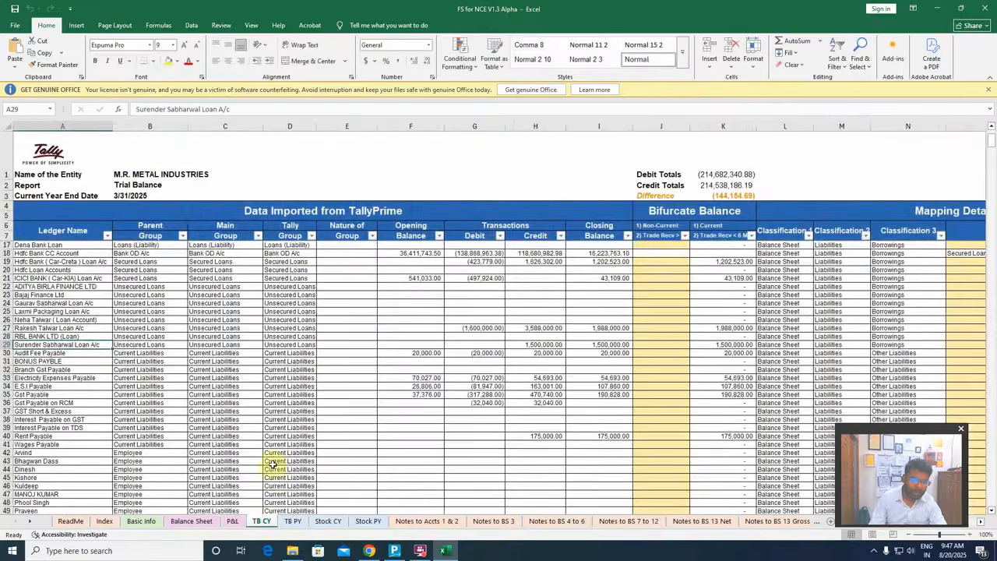
click(292, 521)
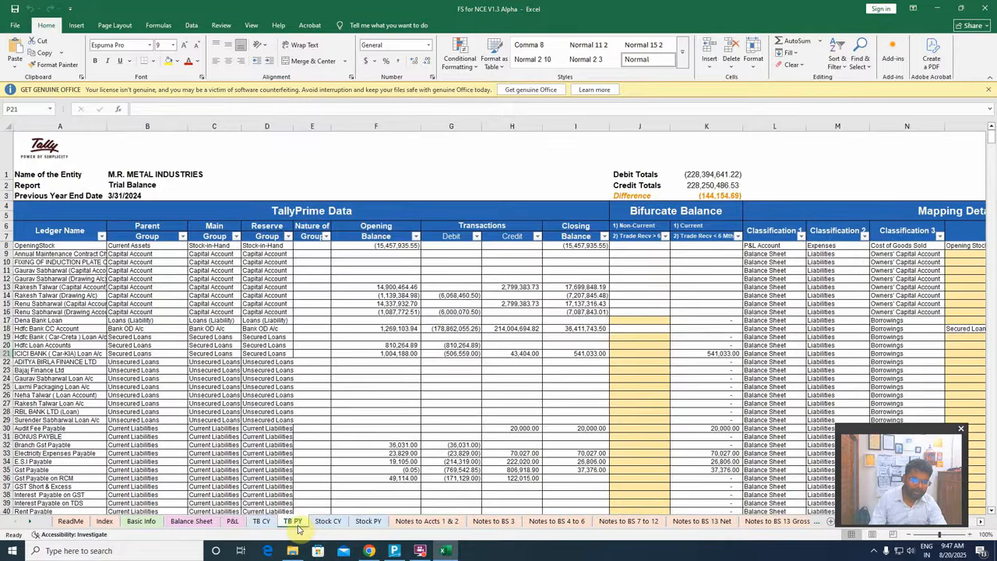
click(261, 521)
scroll(728, 382, up, 1)
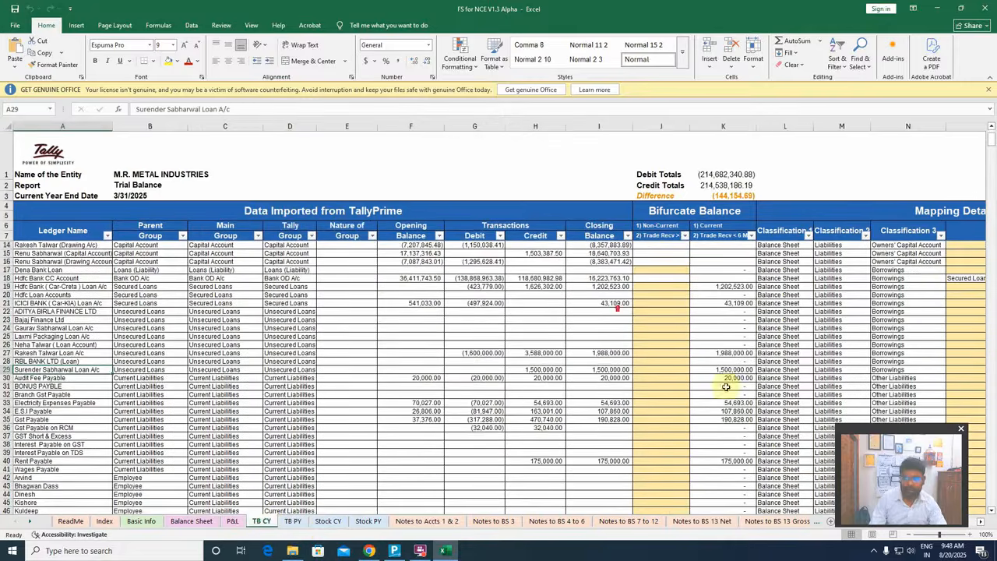
drag(925, 436, 935, 68)
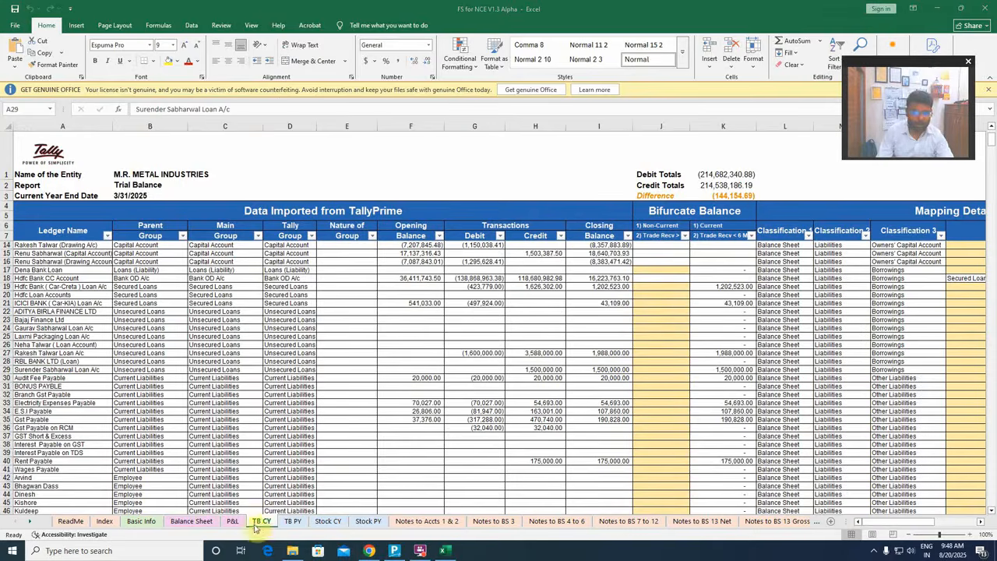
scroll(828, 381, up, 2)
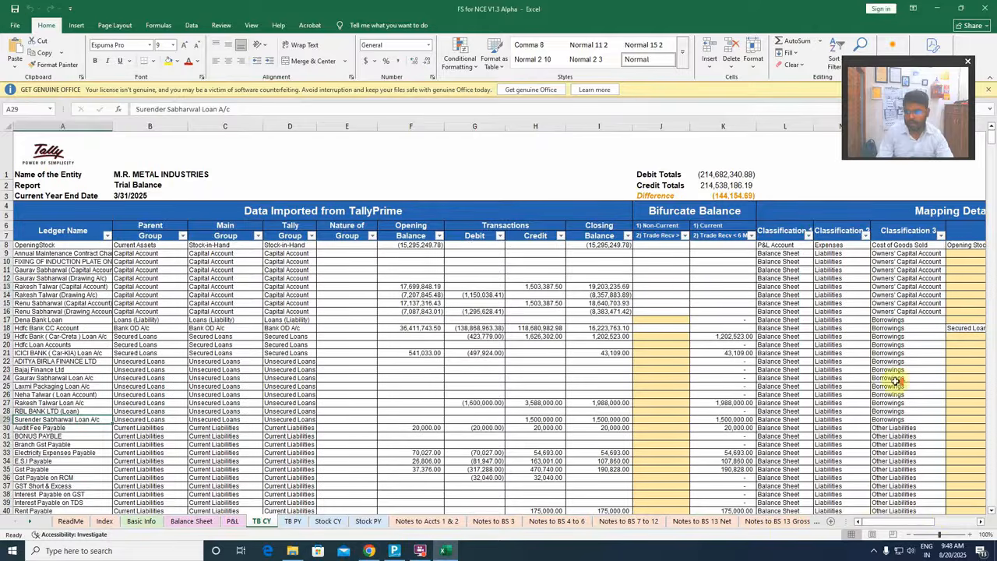
scroll(843, 369, down, 3)
scroll(843, 366, up, 3)
In the TB CY mapping details, set Classification 4 of the Annual Maintenance Contract ledger in row 9 to Capital A/c 1
click(910, 287)
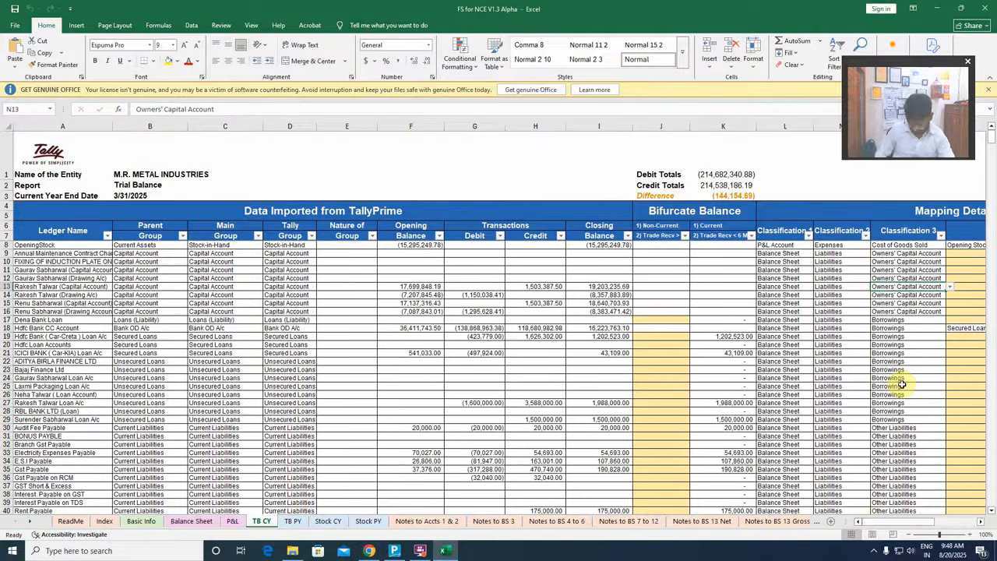
key(Right)
key(Right)
key(Right)
key(Right)
key(Right)
key(Right)
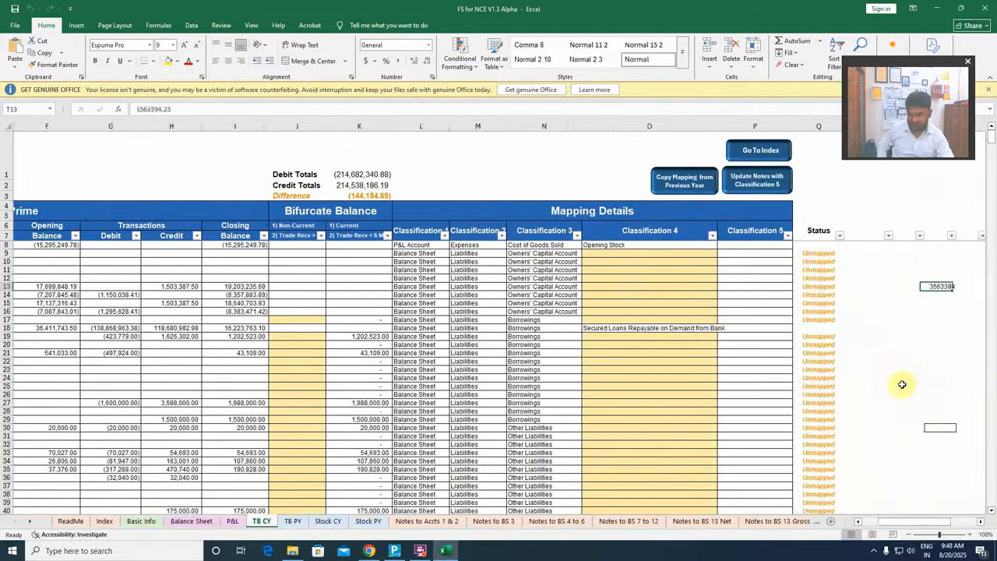
key(Left)
key(Left)
key(Left)
key(Left)
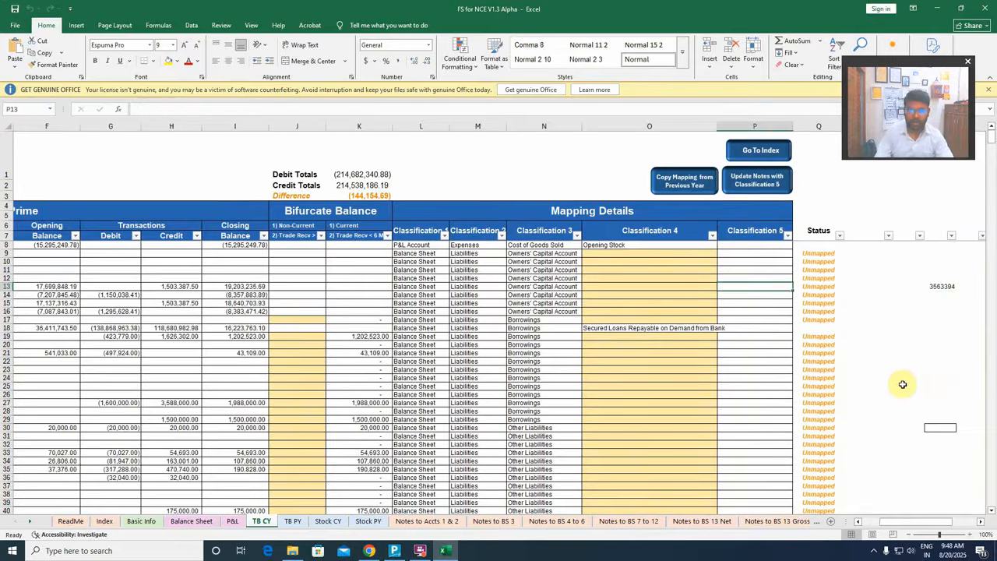
click(545, 246)
click(609, 254)
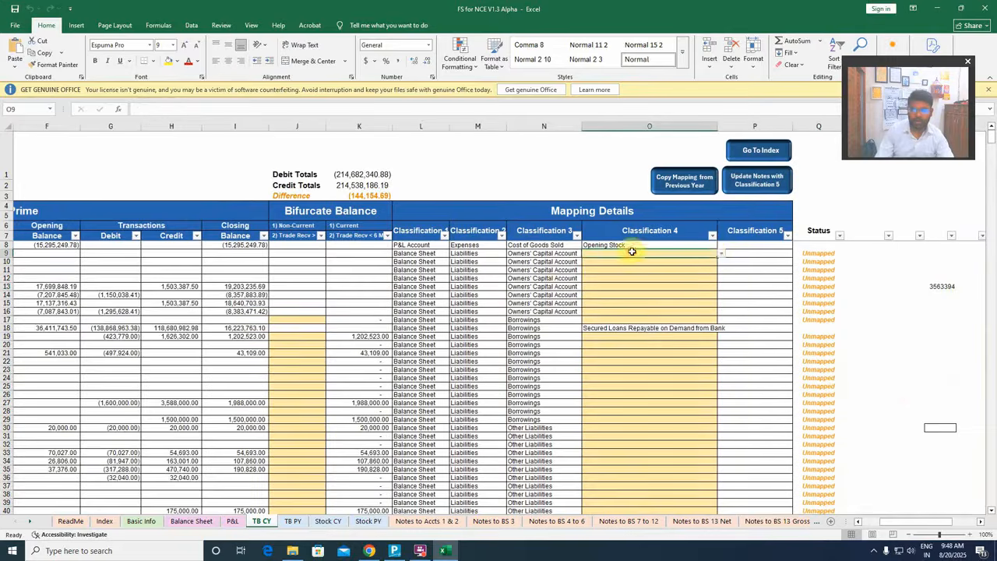
click(721, 253)
click(656, 264)
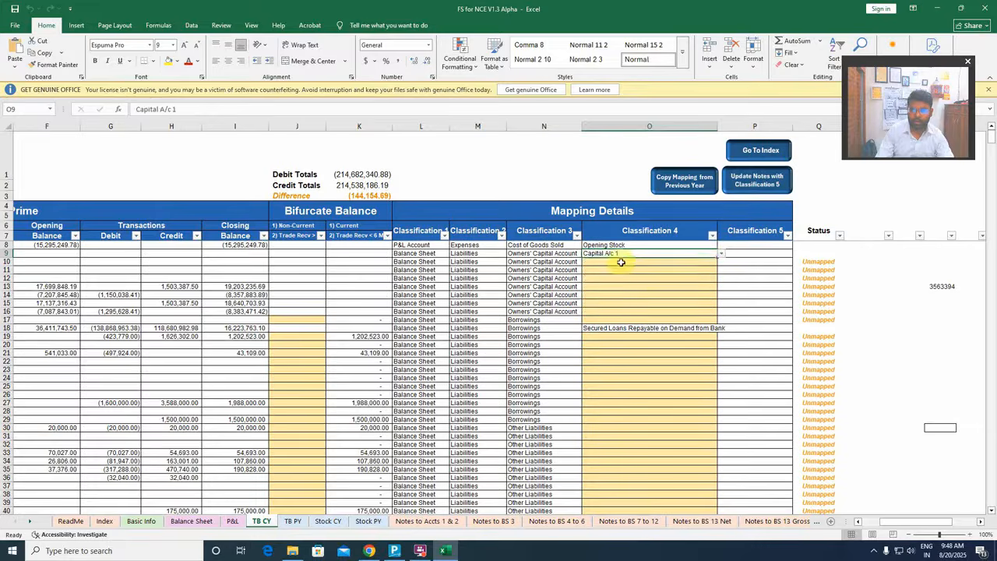
Set Classification 4 of the Fixing of Induction Plate ledger in row 10 to Capital A/c 1 and select the row 11 cell
click(619, 262)
click(721, 264)
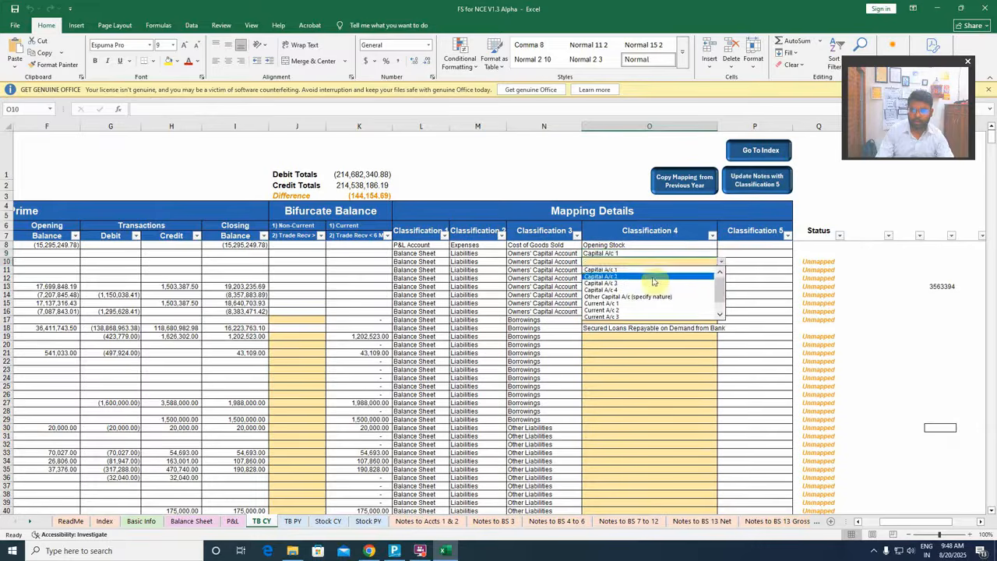
click(658, 282)
click(638, 272)
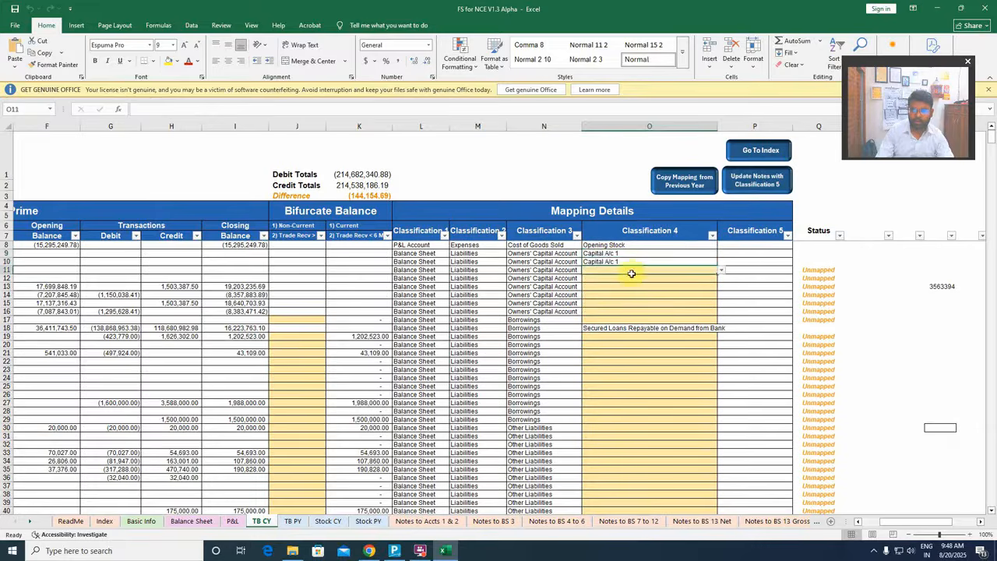
Inspect the owners' contribution and current account tables in Notes to BS 3
click(482, 523)
scroll(205, 320, up, 3)
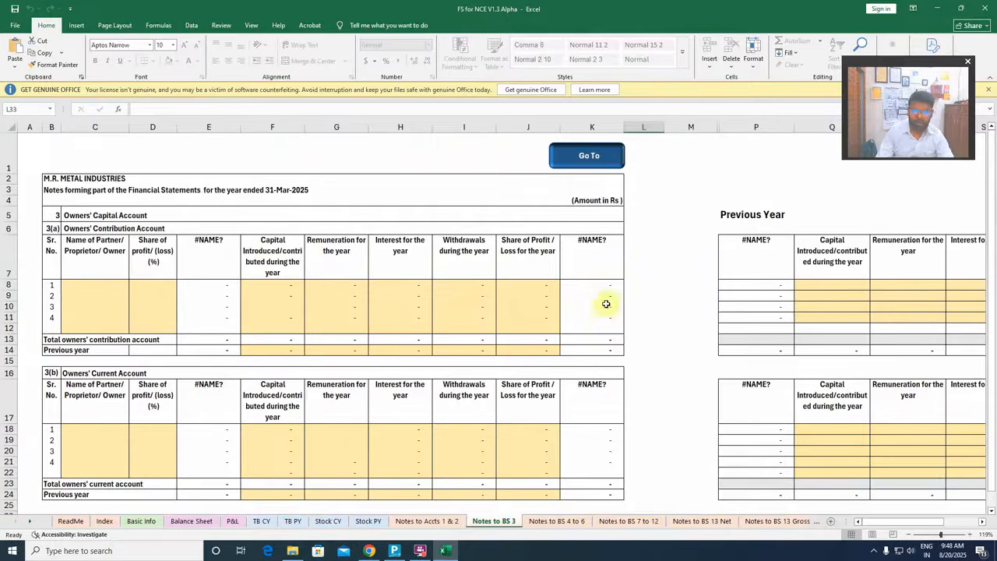
scroll(218, 287, down, 1)
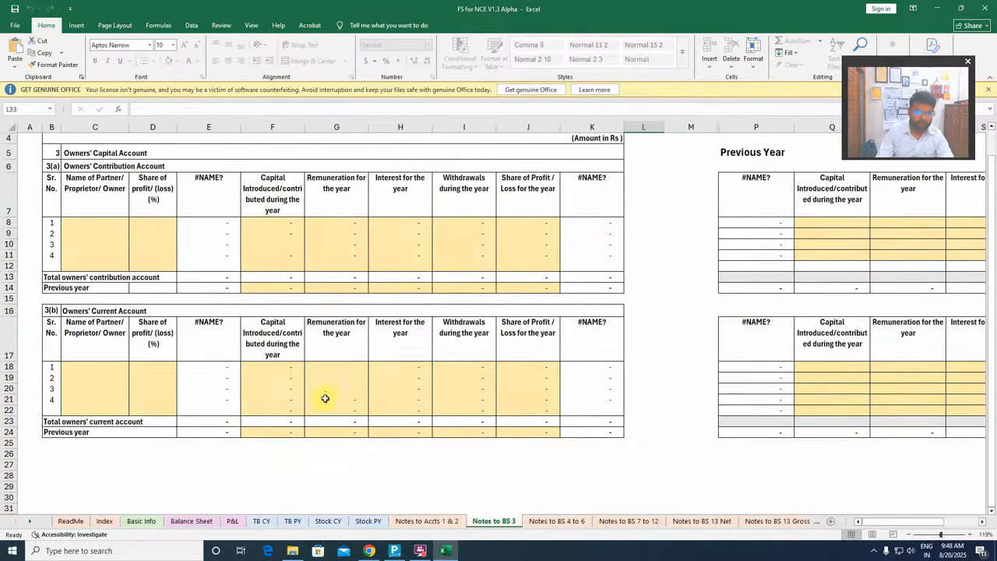
Update all notes with Classification 5 from the TB CY sheet and confirm the update
click(261, 521)
click(754, 180)
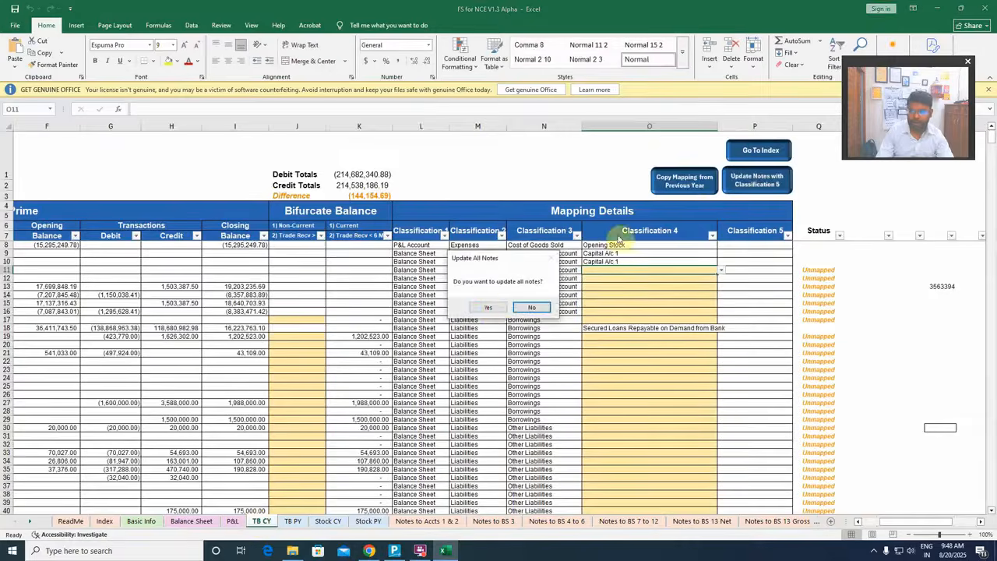
click(489, 308)
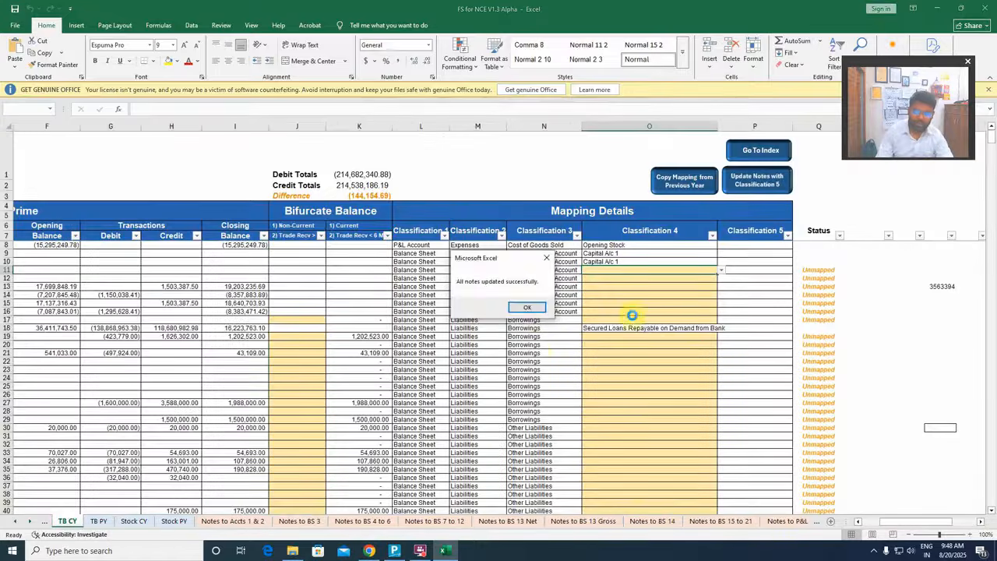
click(523, 308)
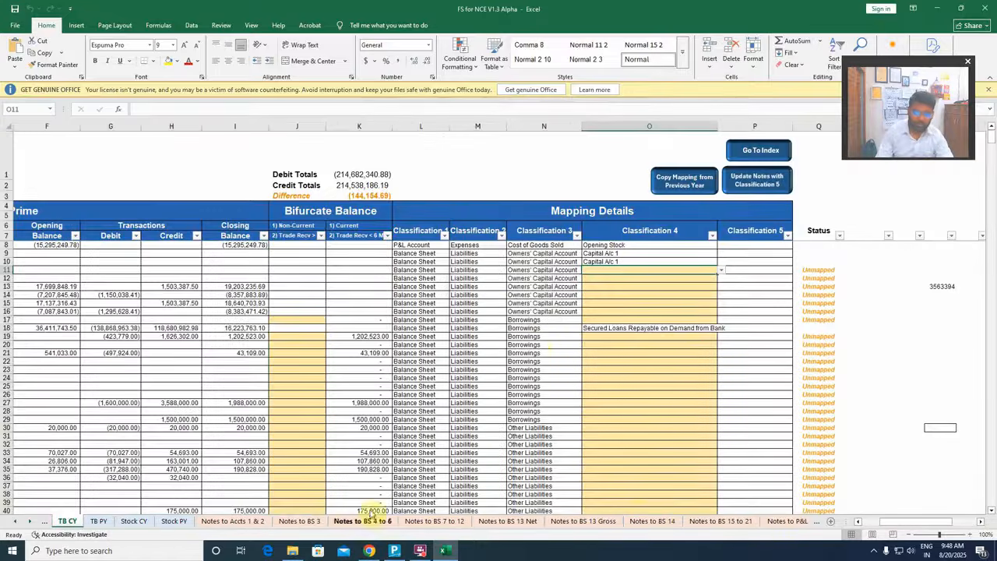
Recheck the owners' capital account tables in Notes to BS 3 for updated balances
click(299, 520)
scroll(361, 317, up, 3)
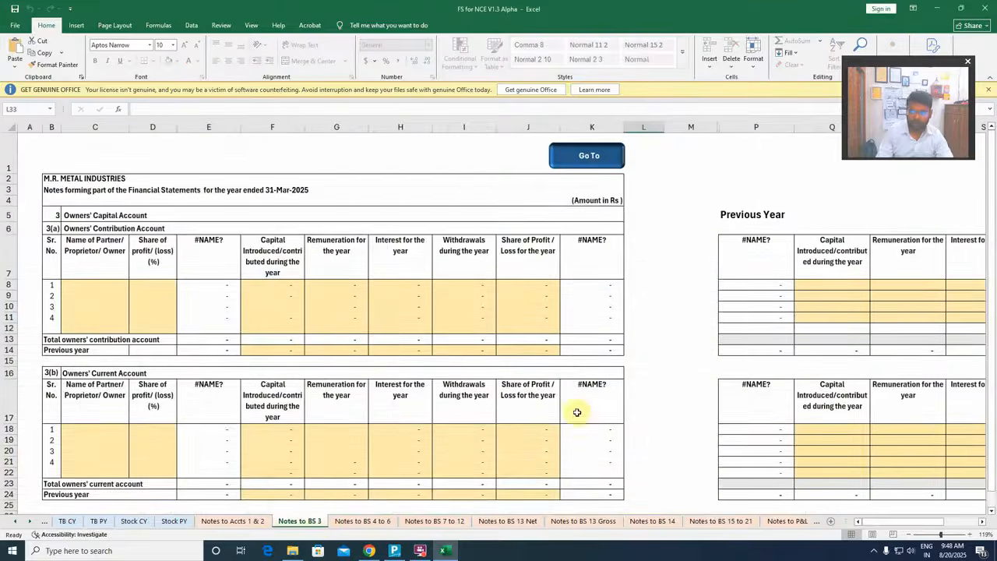
drag(909, 520, 752, 499)
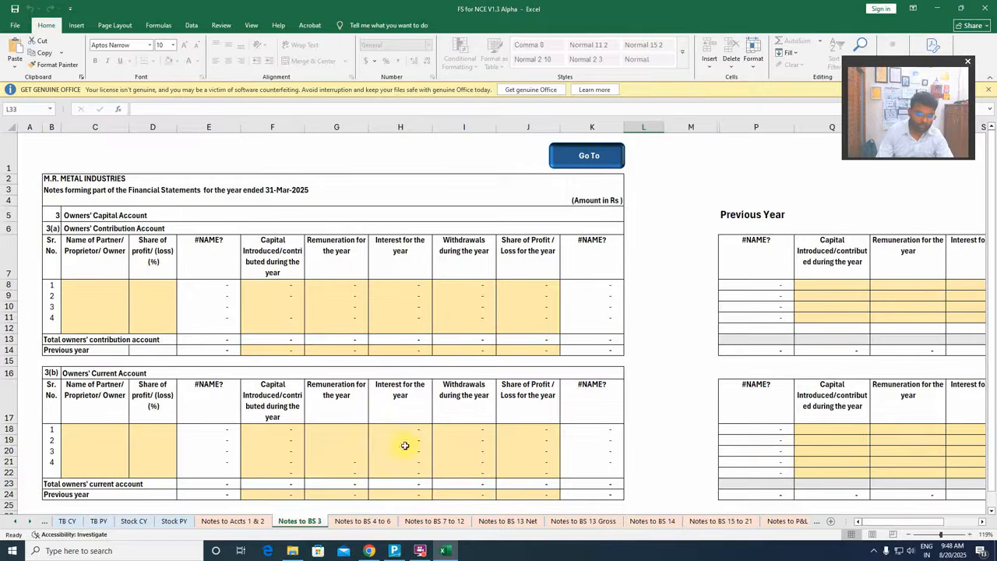
On the TB CY sheet, copy the Capital A/c 1 mapping from row 10 into Classification 4 for rows 11 to 16
click(134, 520)
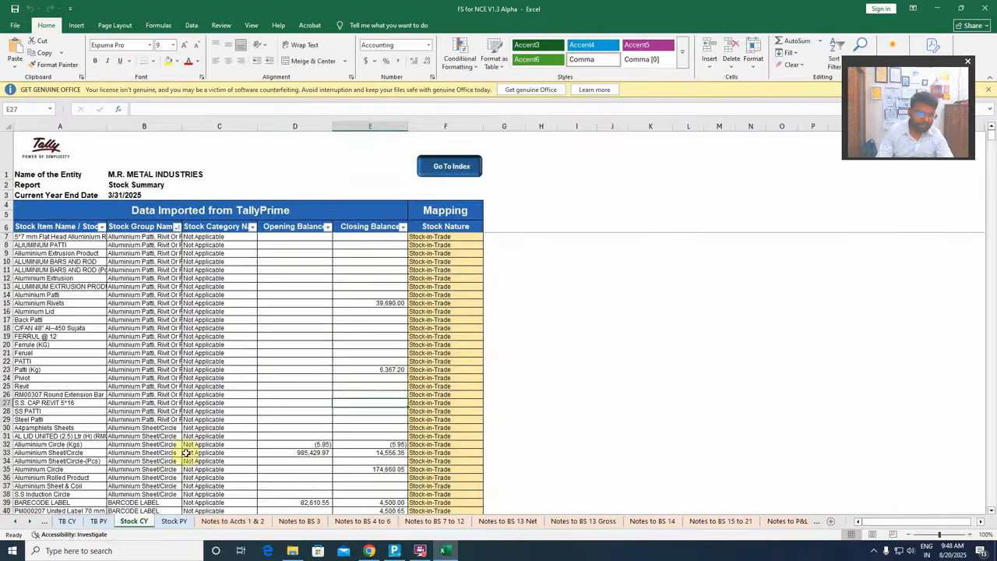
click(68, 521)
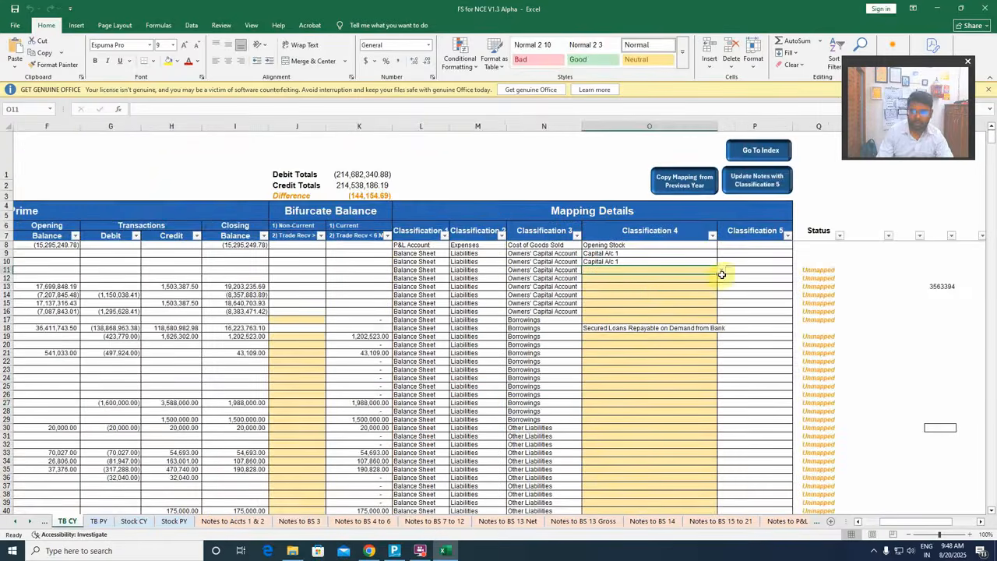
key(Up)
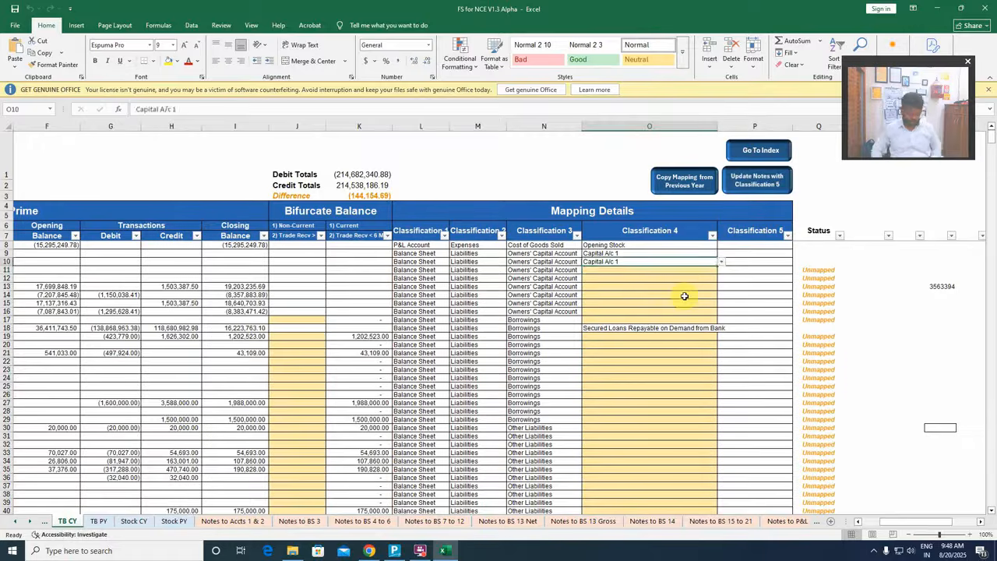
key(ctrl+c)
key(Down)
key(shift+Down)
key(shift+Down)
key(shift+Down)
key(shift+Down)
key(shift+Down)
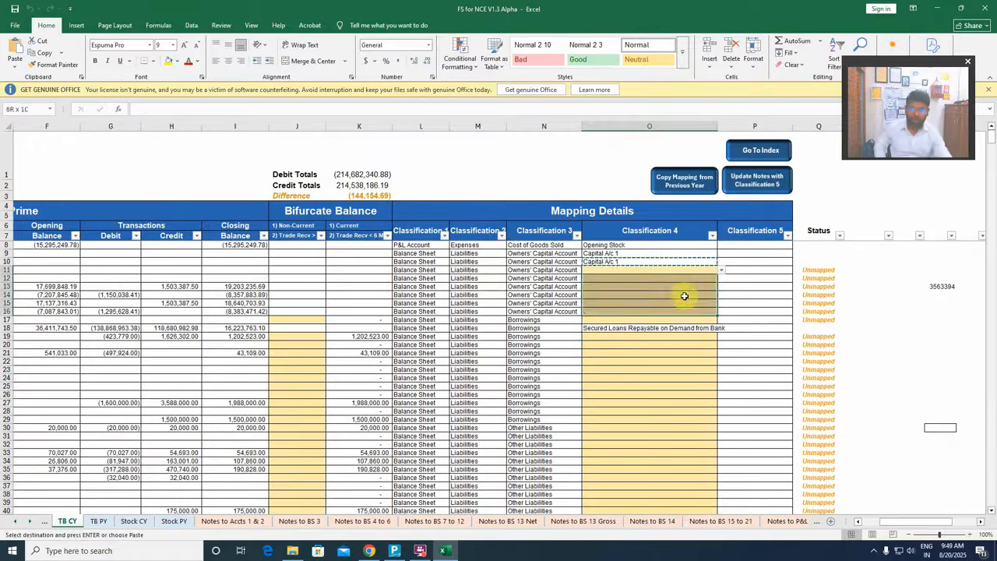
key(Return)
Update all notes again from the TB CY sheet to carry over the capital account mapping
click(775, 286)
click(757, 180)
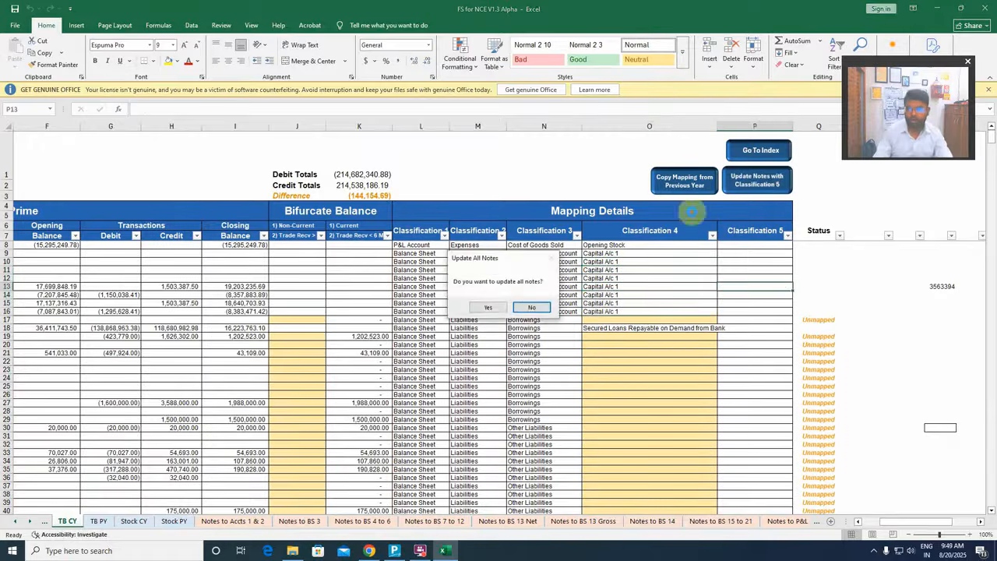
click(503, 307)
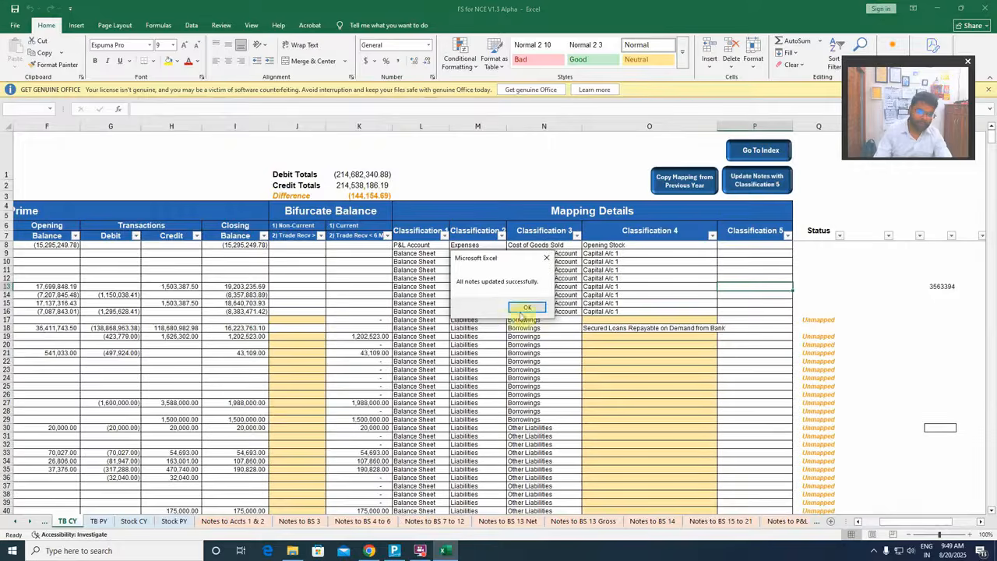
click(521, 313)
Check the first owner's balances in cells E8 and K8 of the contribution account in Notes to BS 3
click(315, 523)
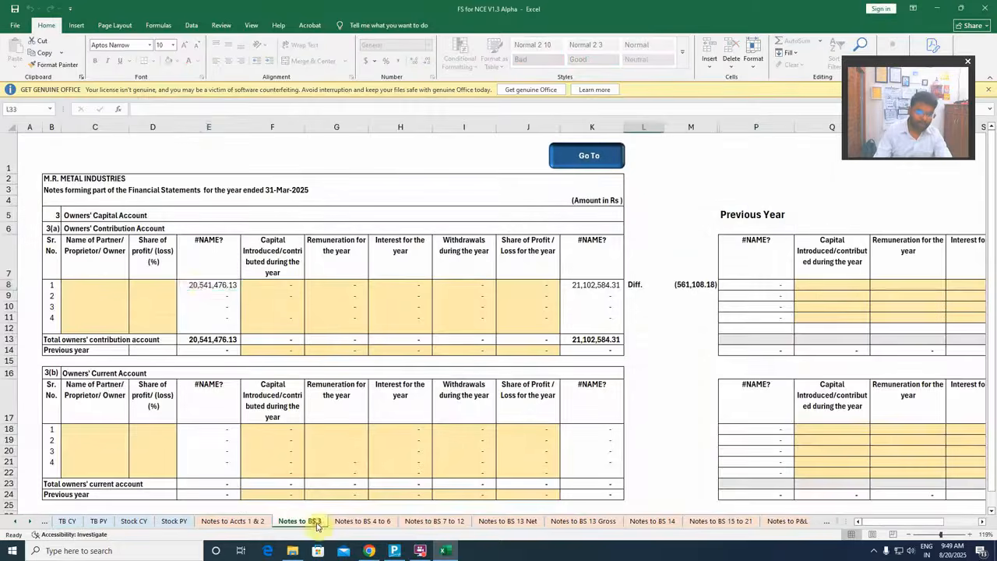
click(200, 282)
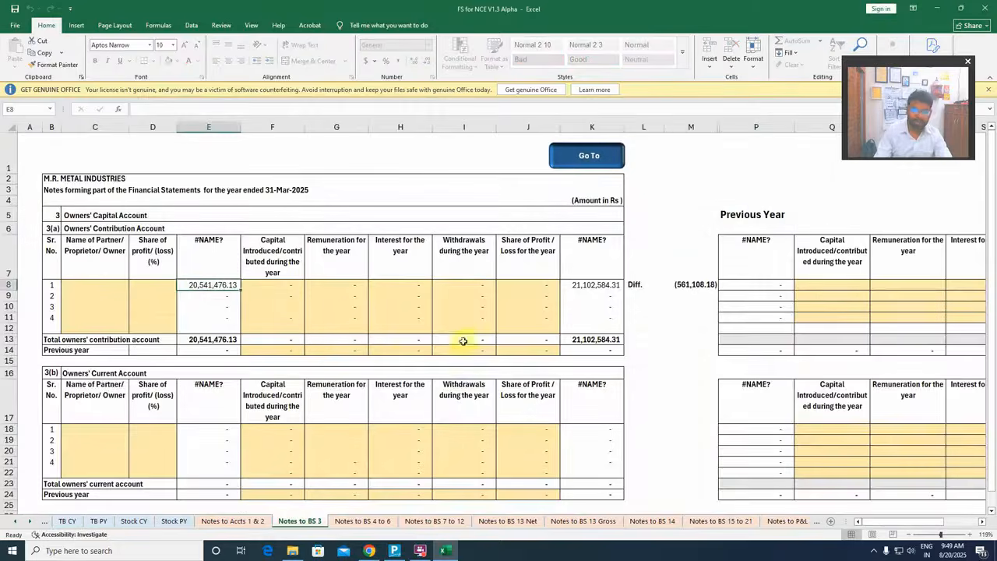
click(592, 288)
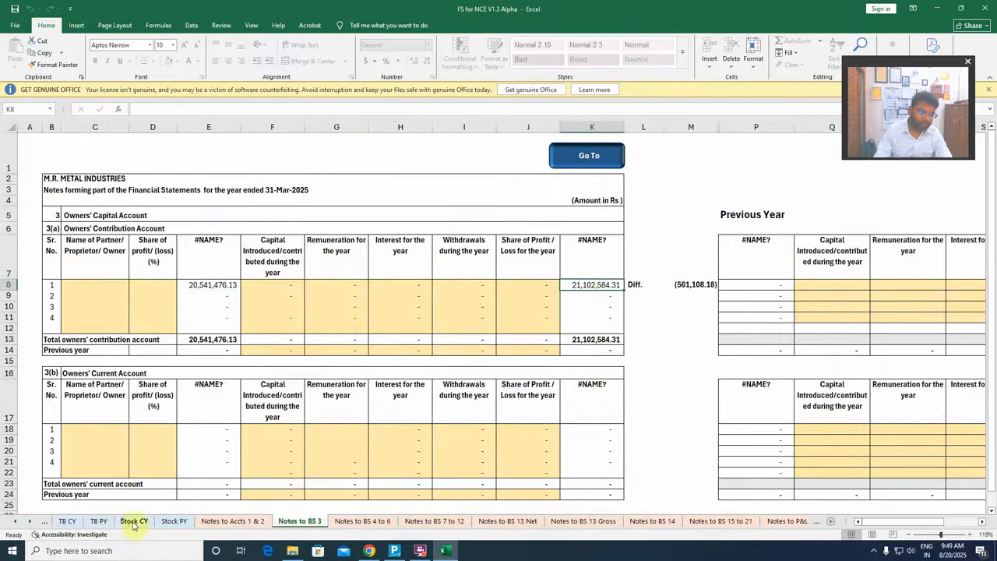
Examine the Classification 4 mapping status of the borrowings, other liabilities and trade payables ledgers on the TB CY sheet
click(79, 521)
scroll(600, 296, down, 8)
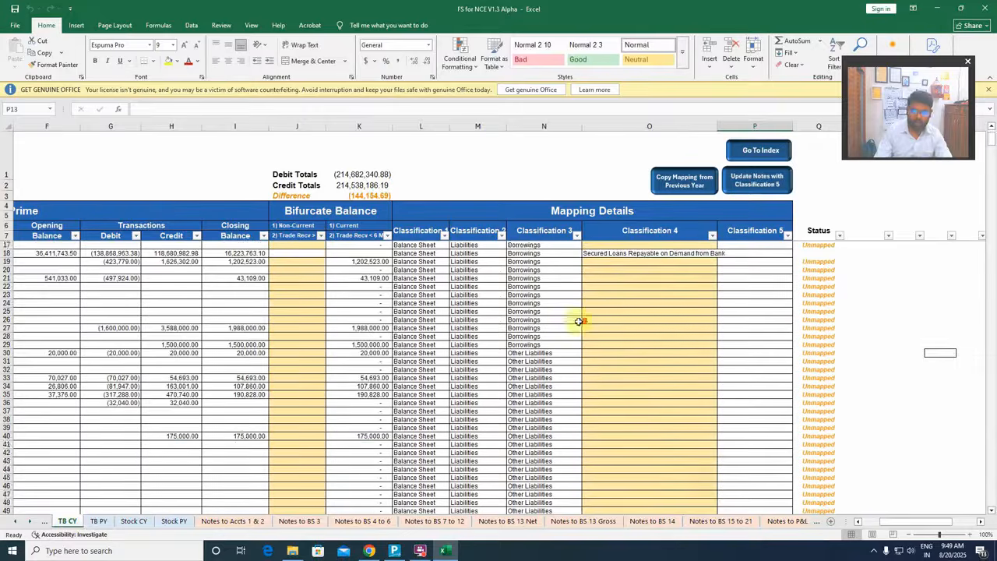
scroll(607, 312, up, 9)
scroll(609, 310, down, 18)
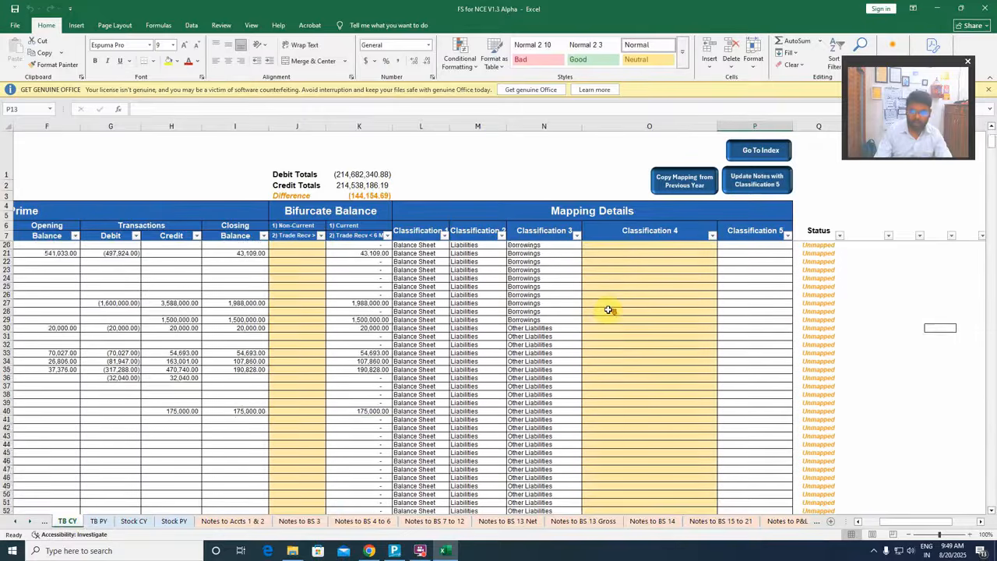
scroll(608, 310, down, 20)
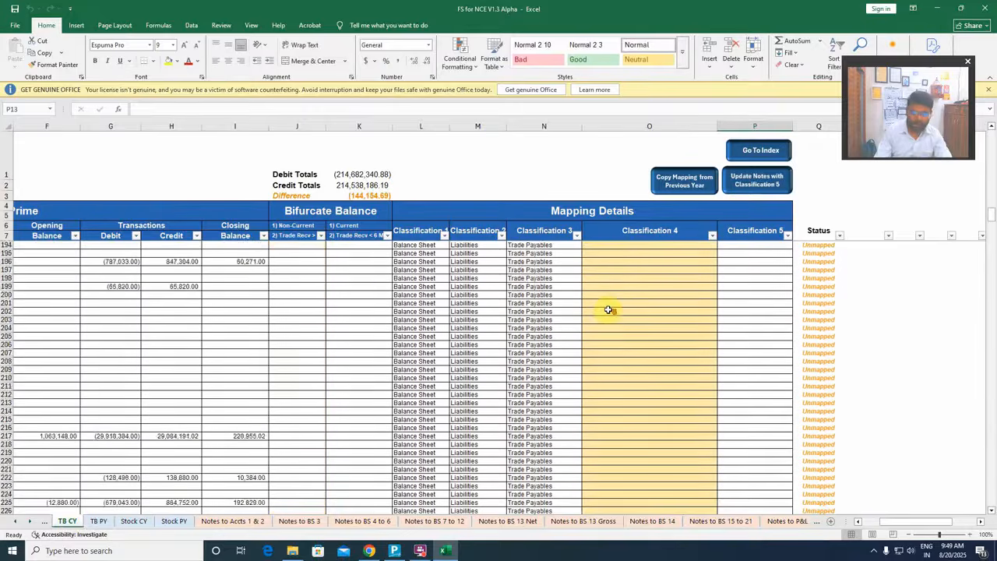
scroll(608, 311, up, 20)
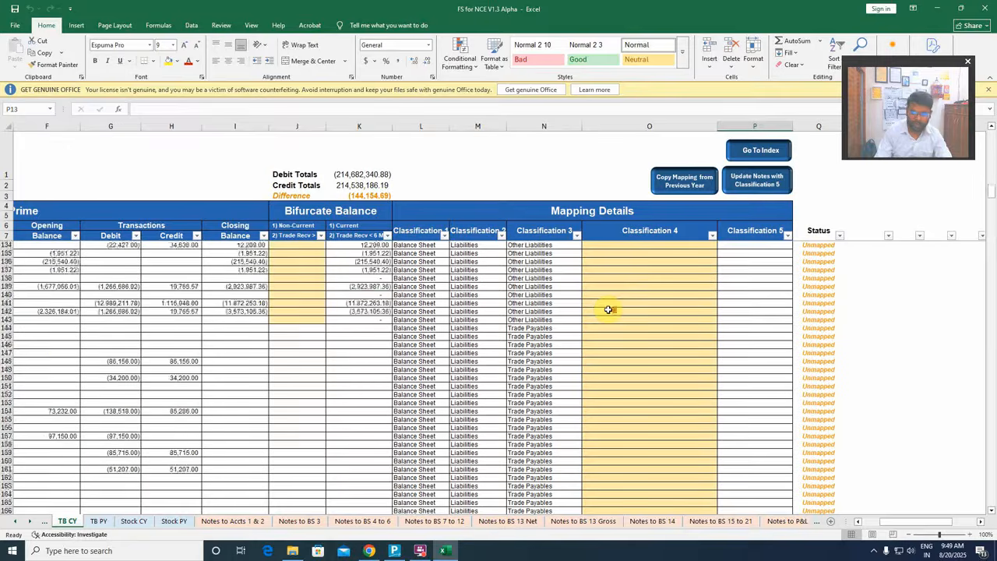
scroll(609, 310, up, 4)
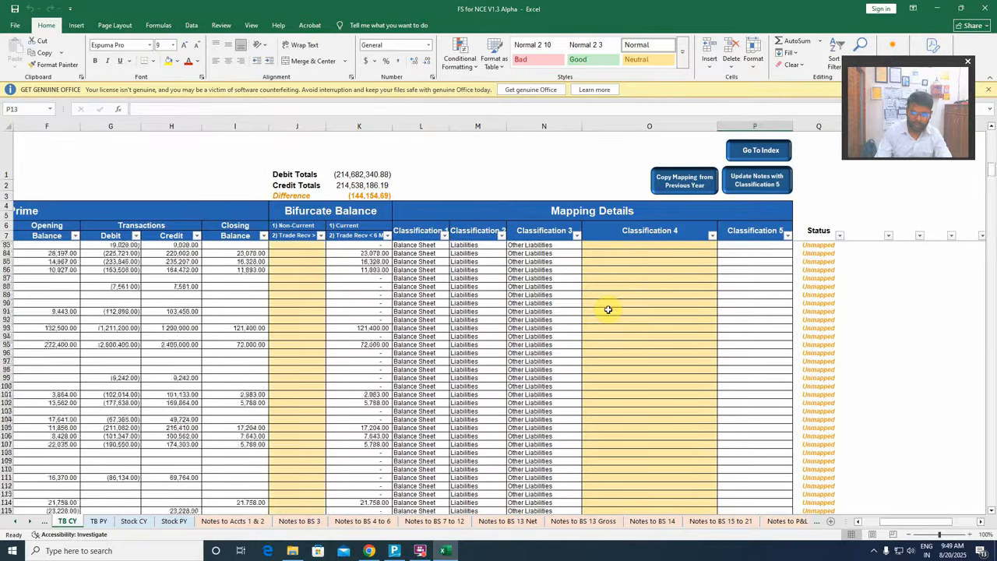
scroll(609, 310, down, 20)
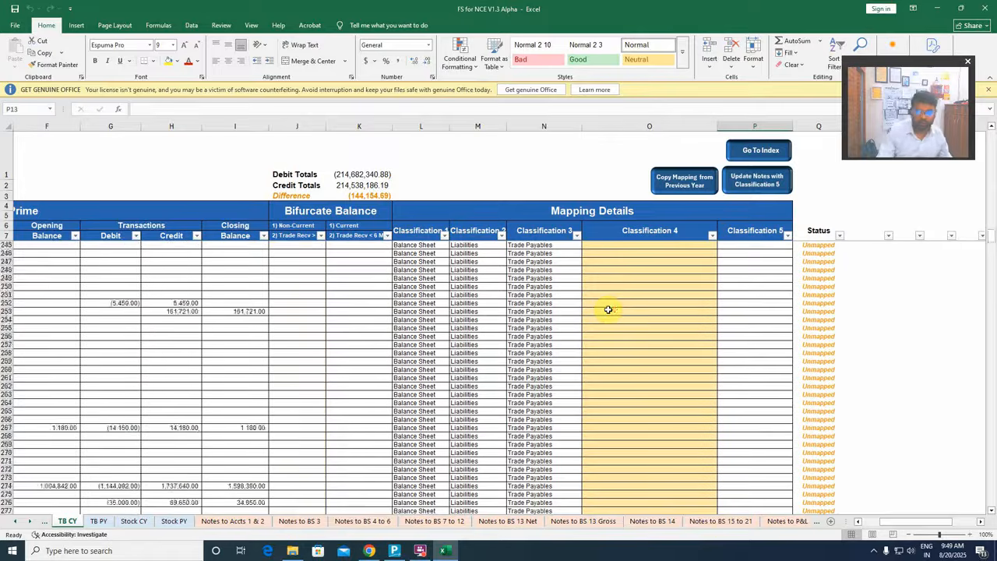
scroll(608, 310, up, 13)
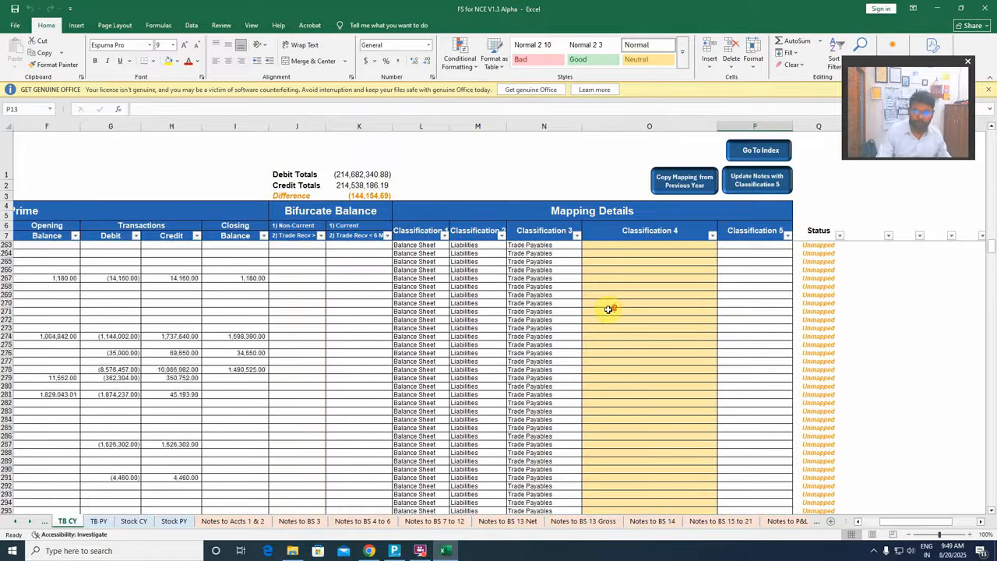
scroll(608, 310, up, 20)
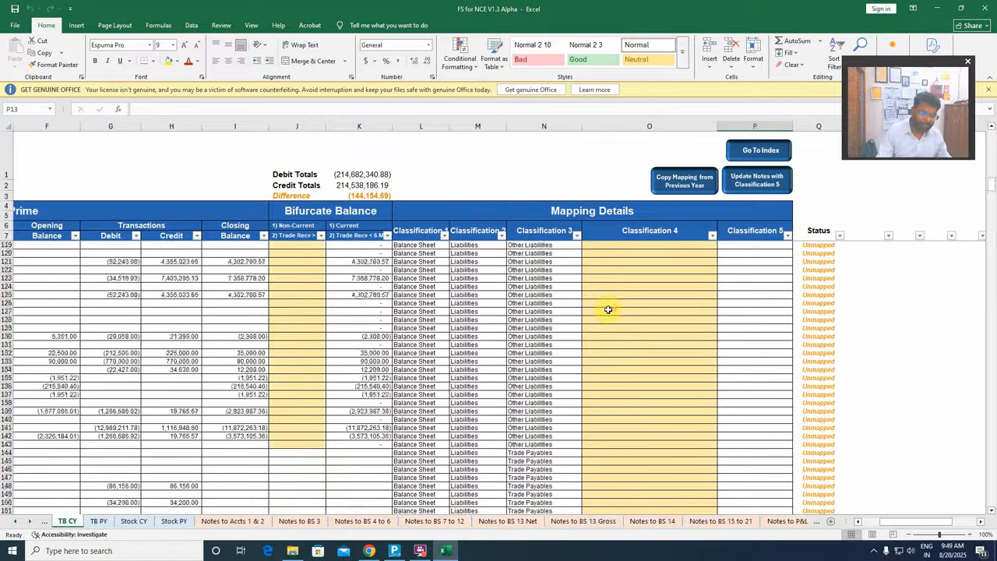
scroll(609, 310, up, 20)
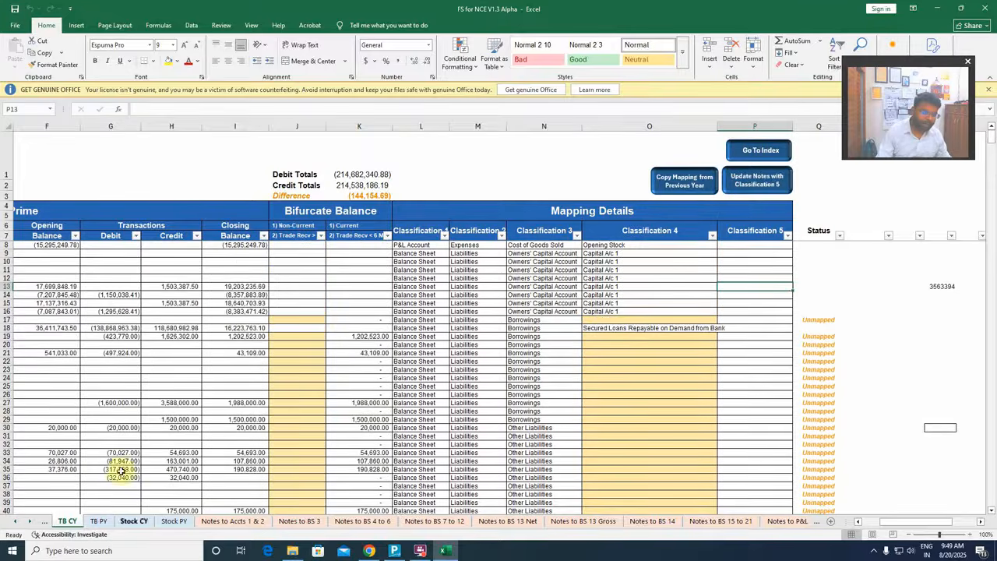
On the TB PY sheet, copy the ledger mapping from the current year to the previous year
click(104, 522)
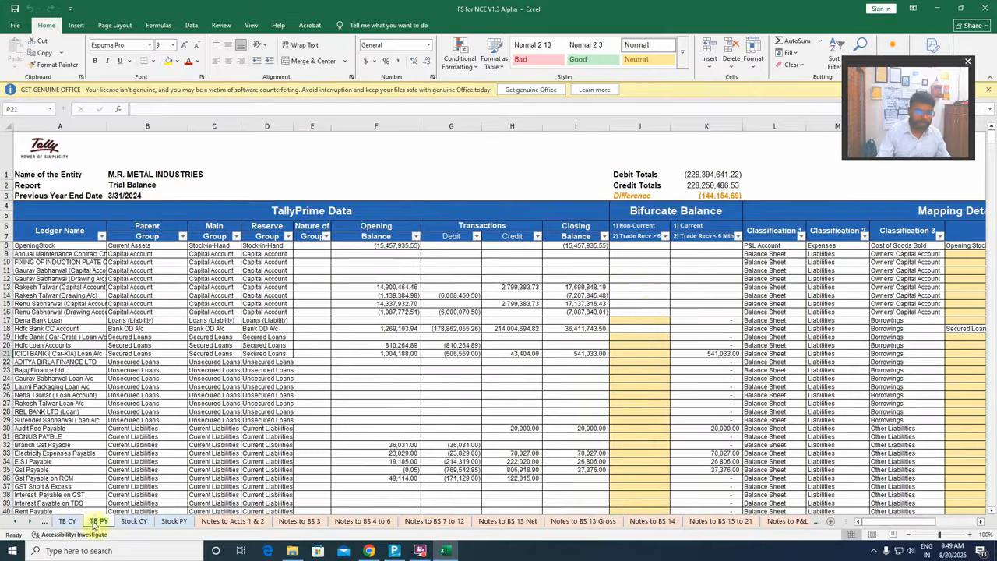
drag(878, 520, 912, 520)
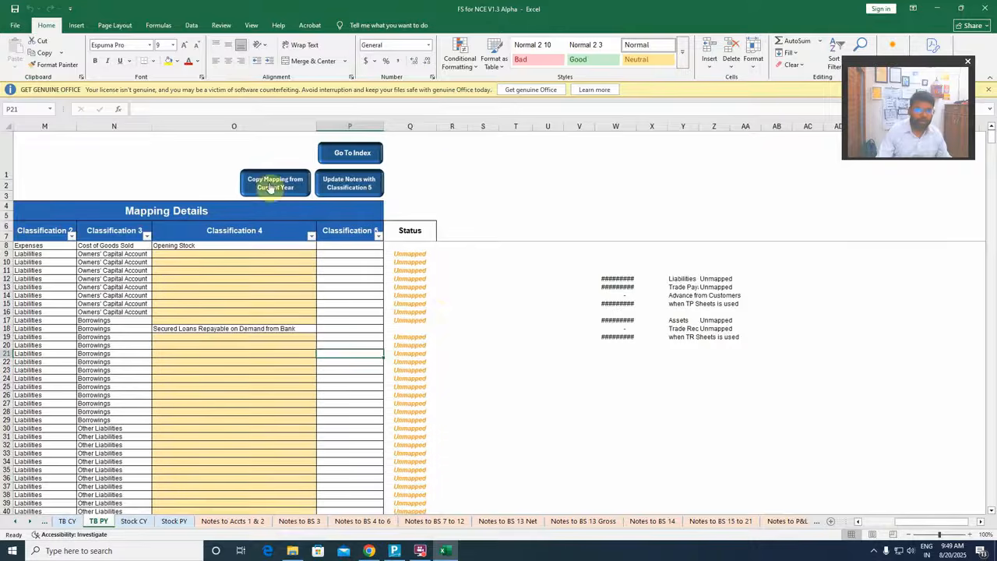
click(304, 185)
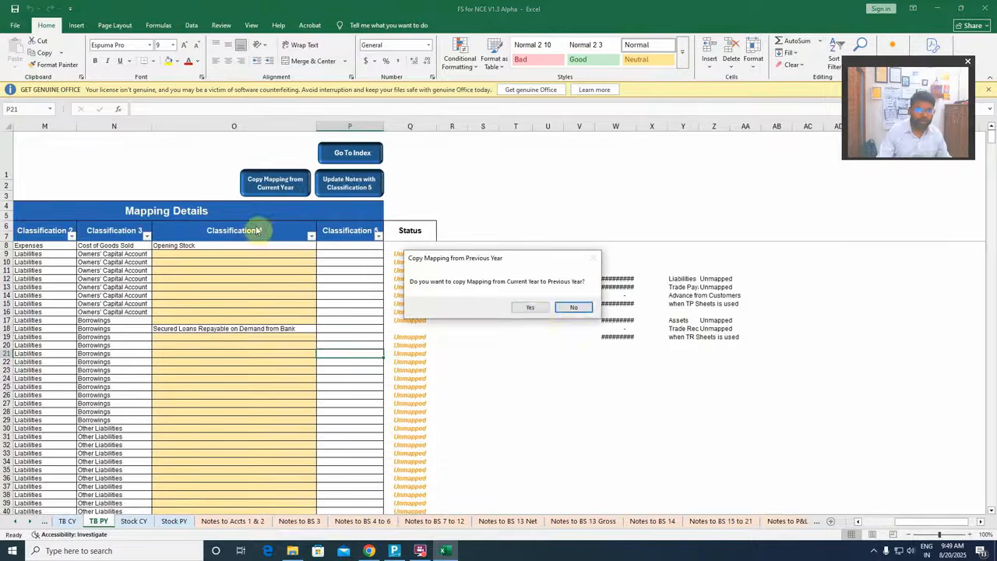
click(530, 308)
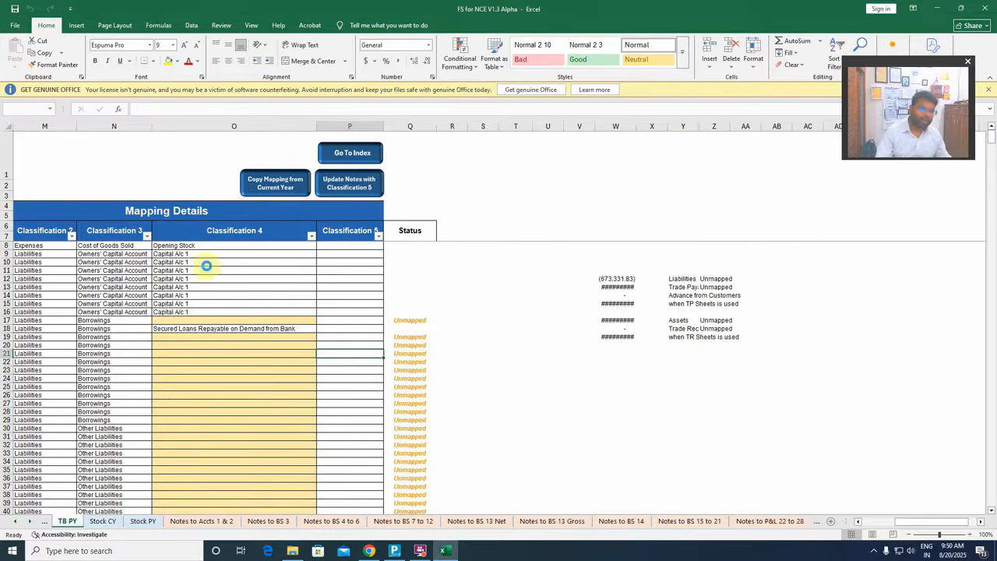
click(519, 306)
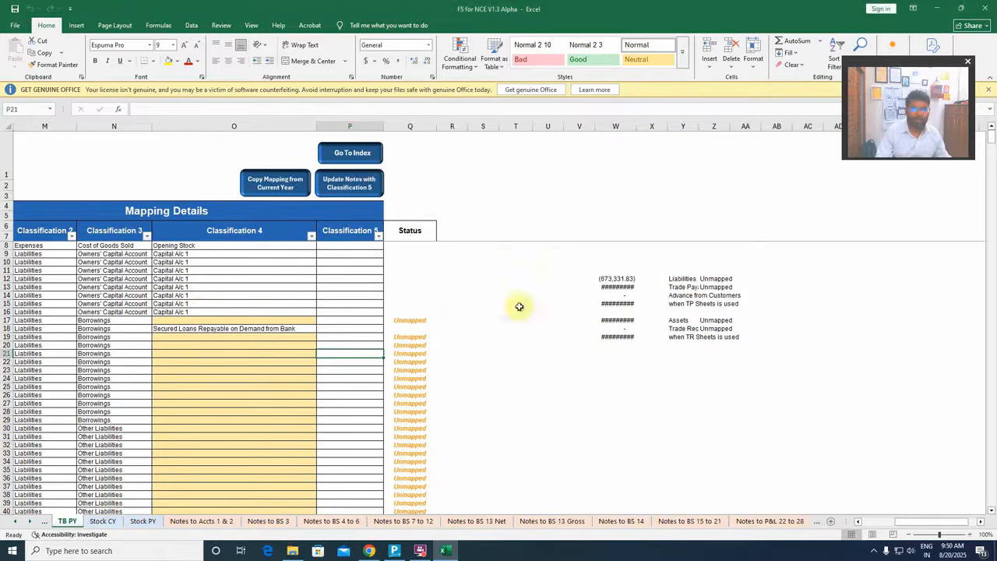
Update all notes from the TB PY sheet with the copied previous-year mapping
click(357, 185)
click(504, 310)
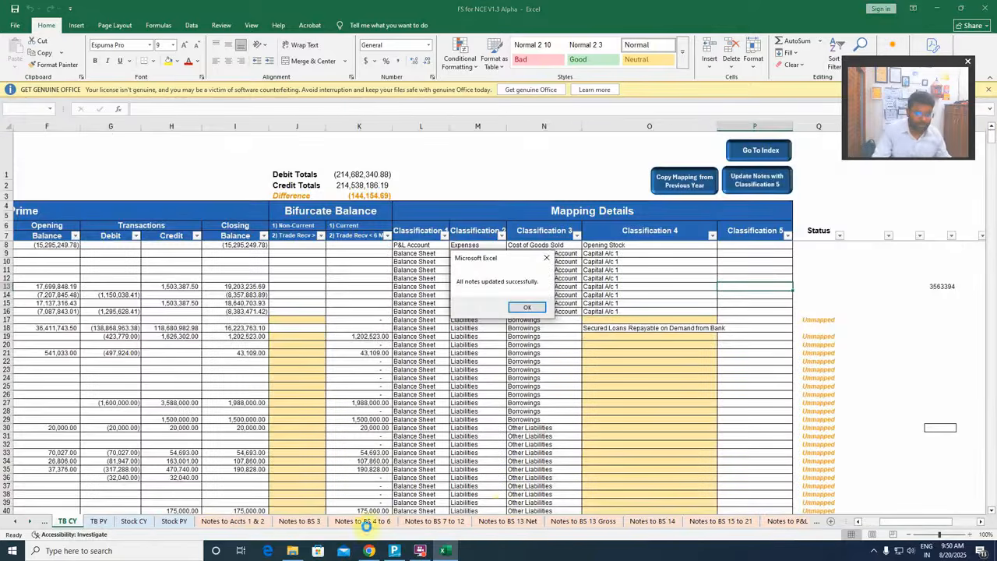
click(535, 310)
Check the previous-year owners' capital in Notes to BS 3 and the owners' capital and unmapped liabilities lines on the Balance Sheet
click(305, 521)
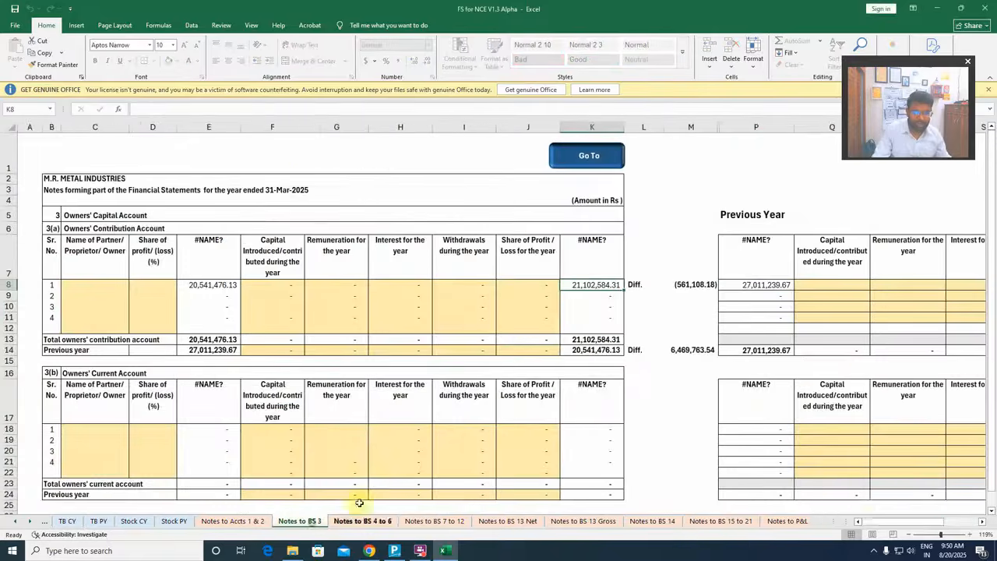
drag(867, 519, 915, 520)
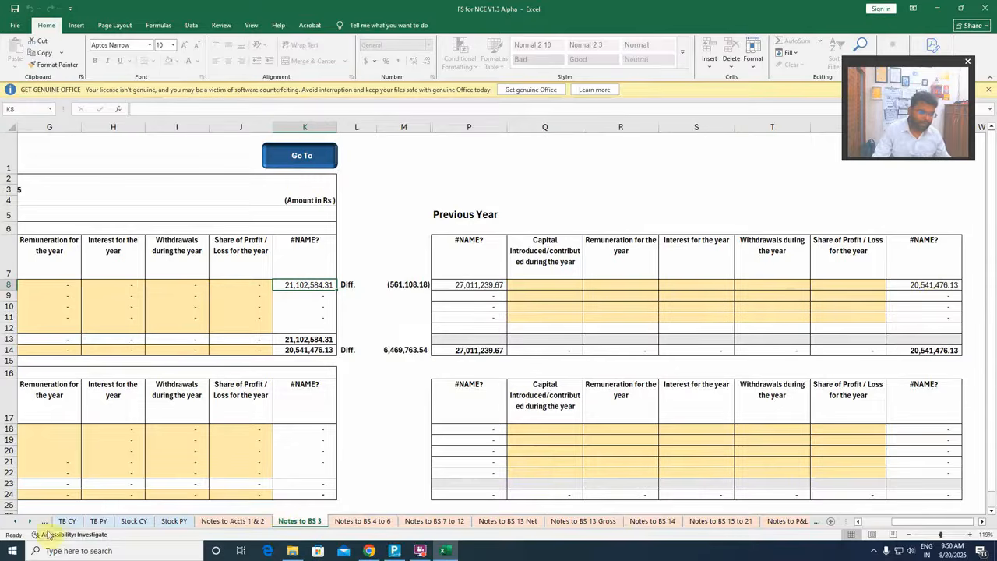
click(17, 525)
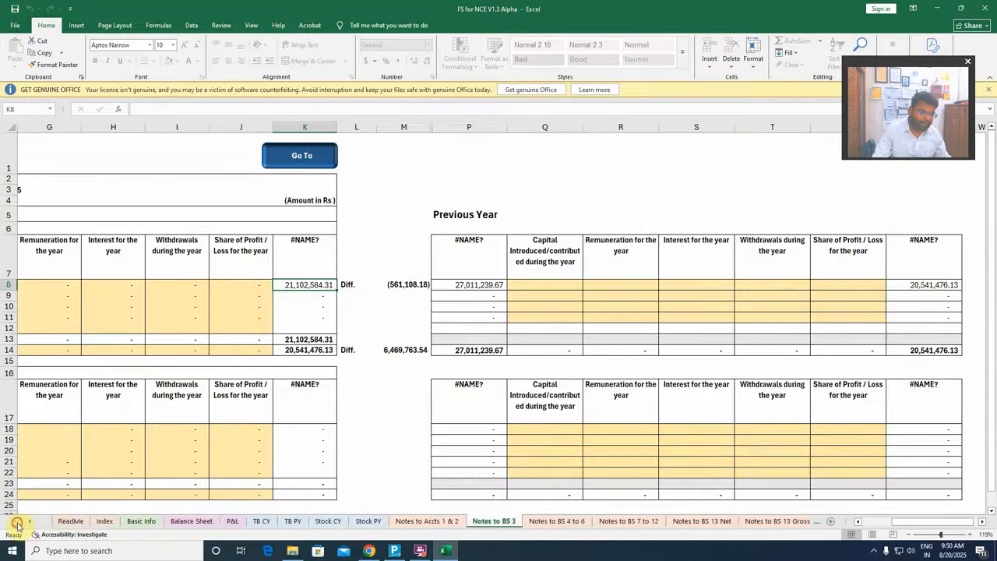
click(191, 522)
scroll(267, 356, up, 10)
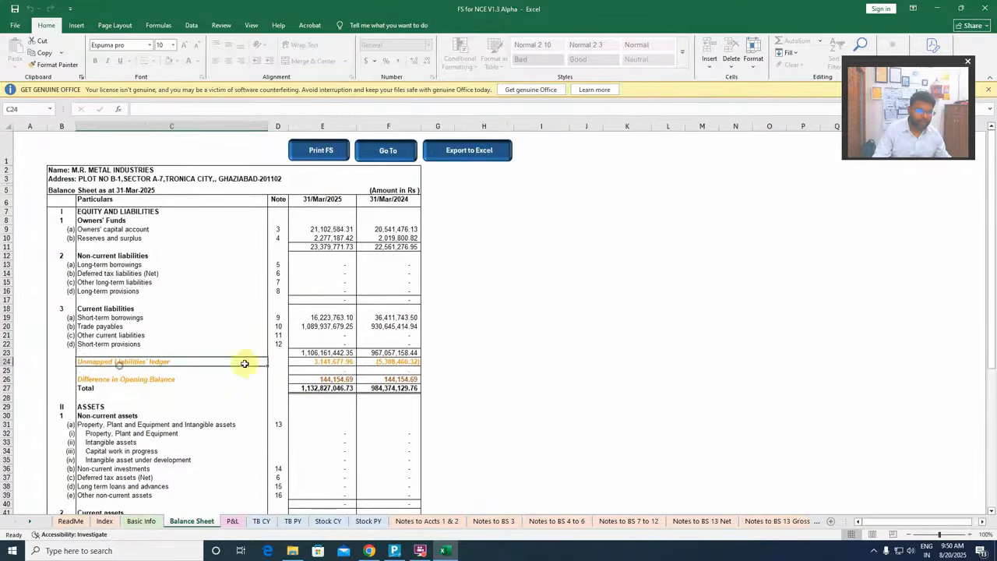
Examine the unmapped ledger lines for liabilities and assets on the Balance Sheet and for incomes and expenses on the P&L sheet
click(327, 362)
scroll(345, 402, down, 4)
scroll(345, 402, down, 5)
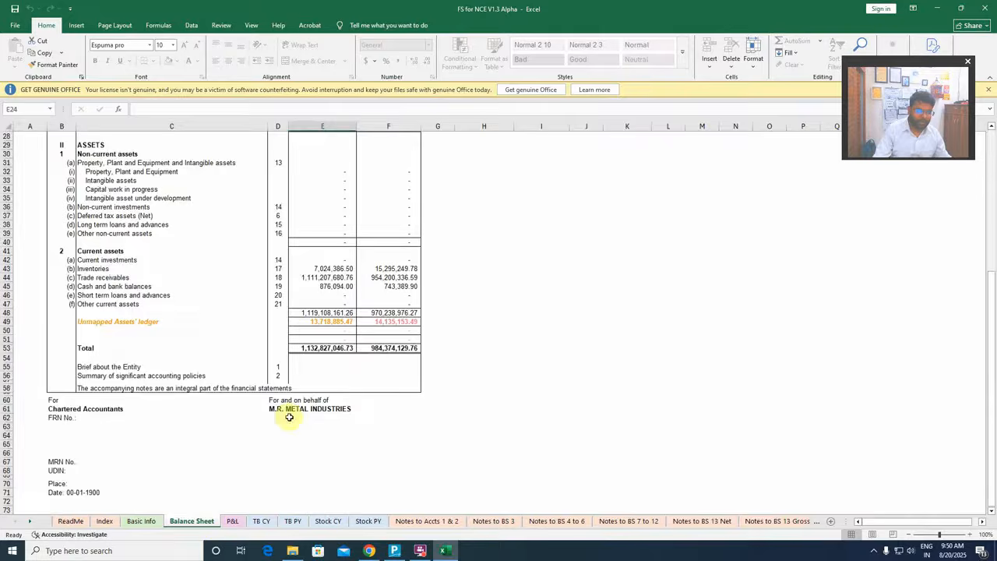
click(232, 521)
scroll(241, 418, down, 7)
scroll(240, 418, up, 7)
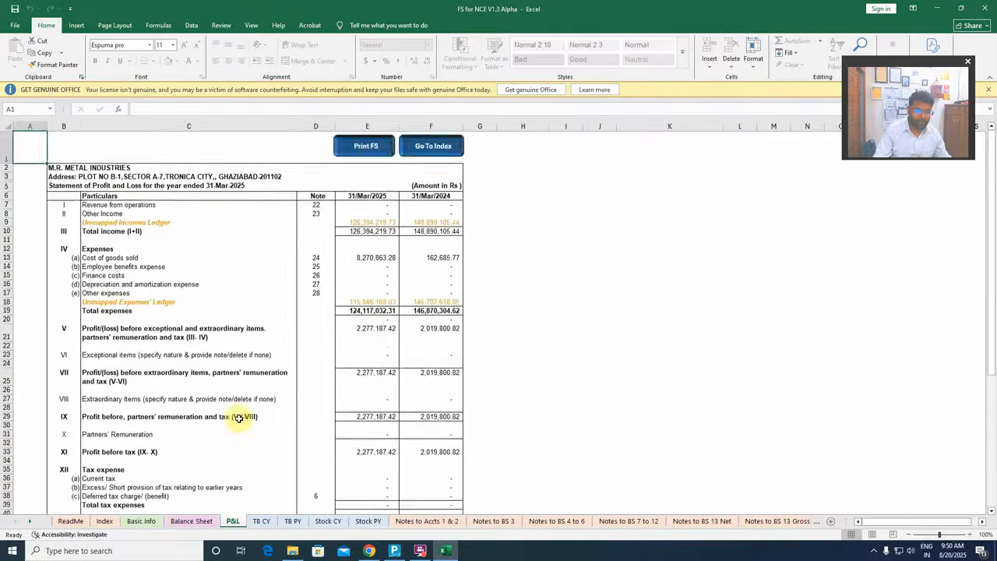
scroll(239, 419, down, 1)
scroll(239, 418, up, 1)
click(192, 521)
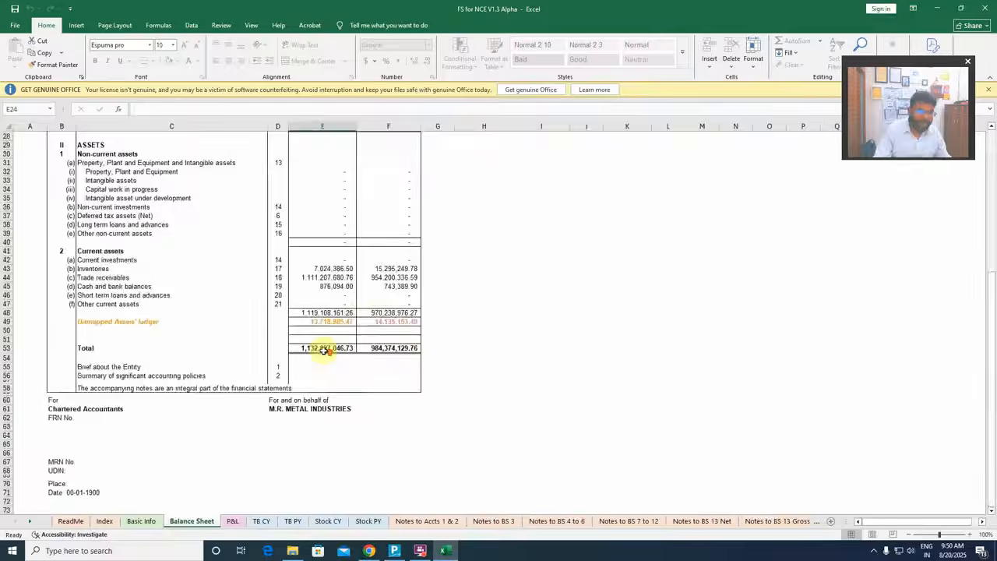
scroll(327, 349, up, 9)
scroll(329, 223, down, 1)
scroll(279, 269, up, 1)
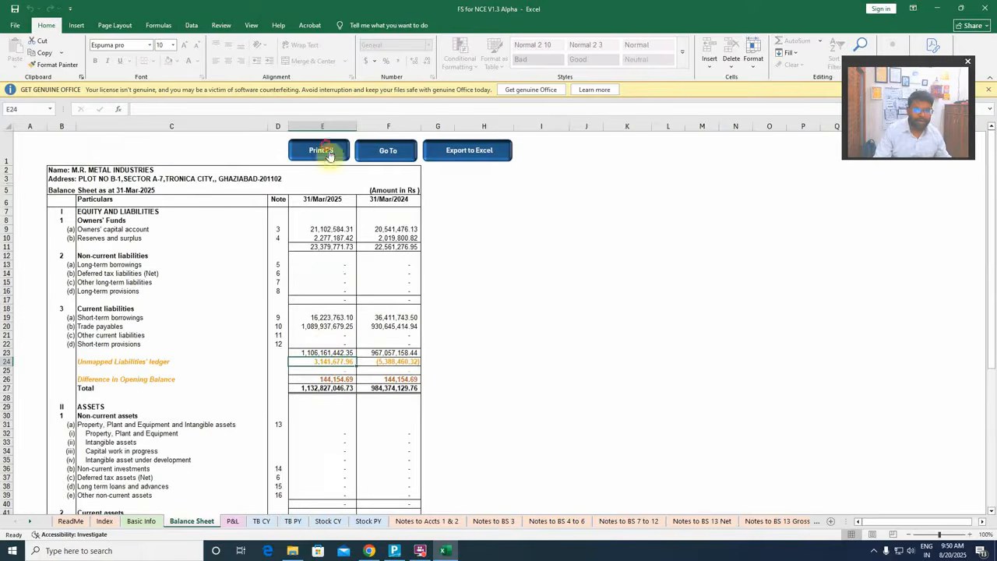
Print the financial statements to PDF from the Balance Sheet sheet, look over the PDF and close it
click(322, 149)
click(489, 315)
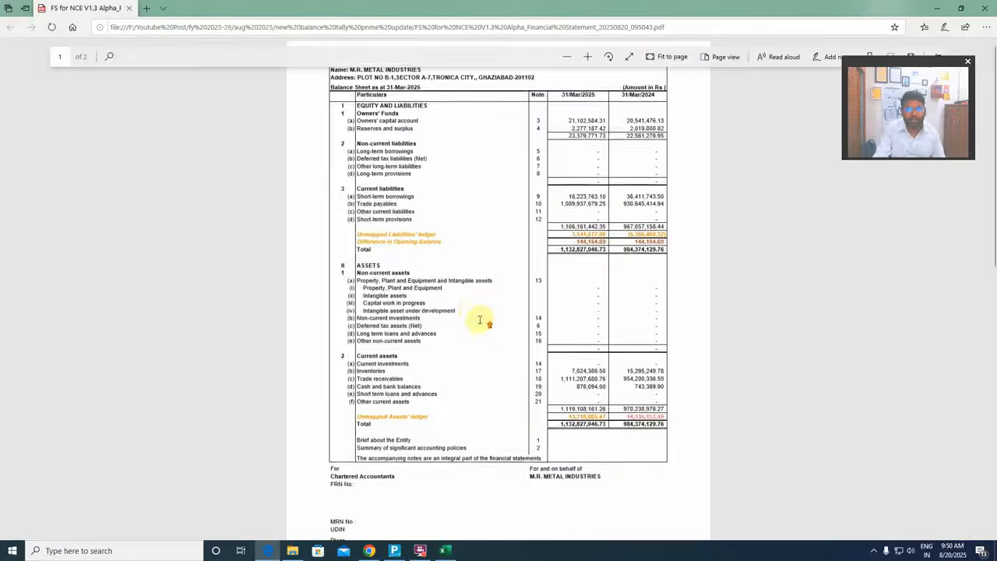
scroll(480, 320, down, 10)
scroll(485, 313, up, 10)
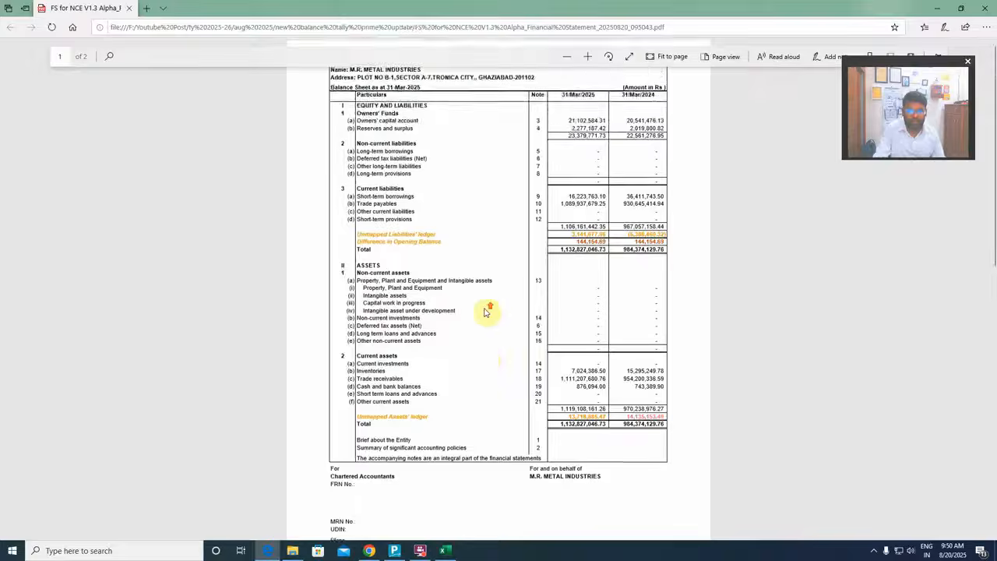
click(986, 8)
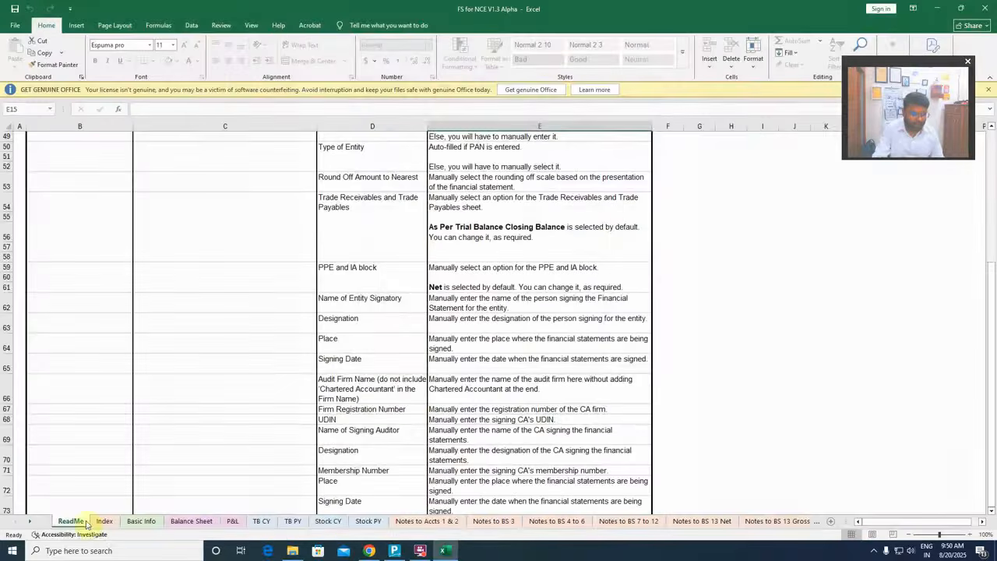
Check the entity signatory, audit firm and signing auditor fields on the Basic Info sheet
click(139, 521)
scroll(256, 441, down, 5)
scroll(223, 363, up, 3)
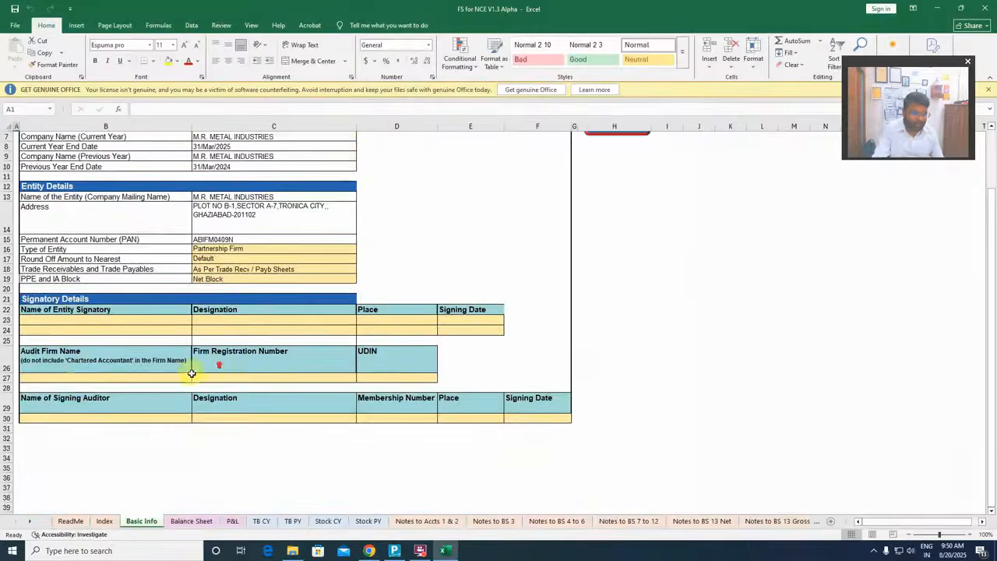
click(52, 381)
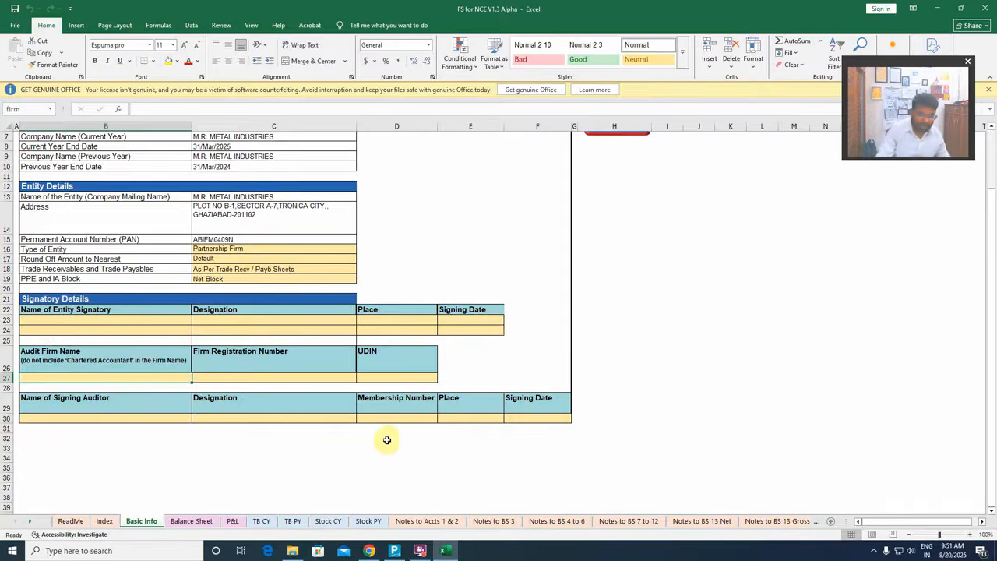
Export the financial statements from the Balance Sheet sheet to a separate Excel workbook
click(184, 522)
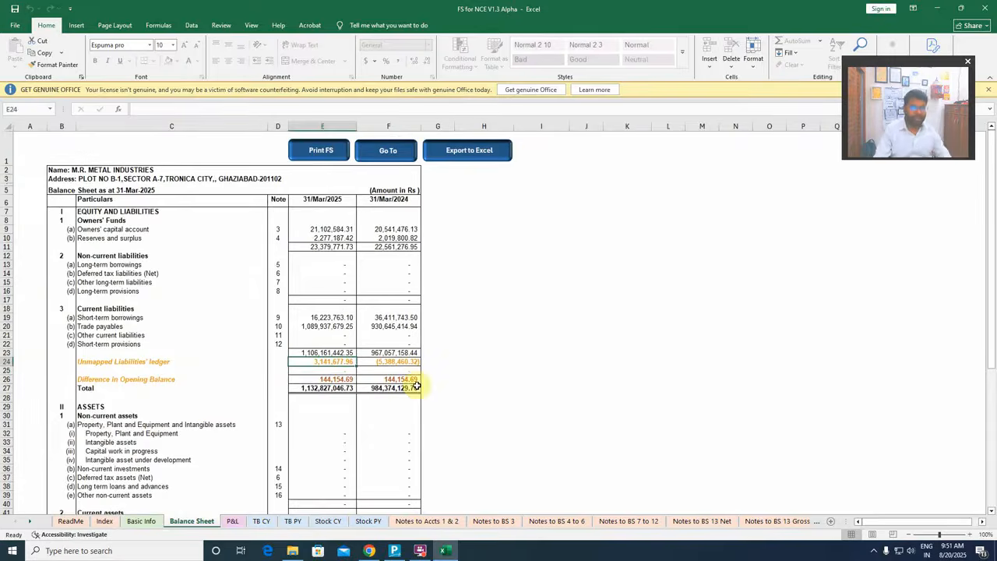
click(472, 152)
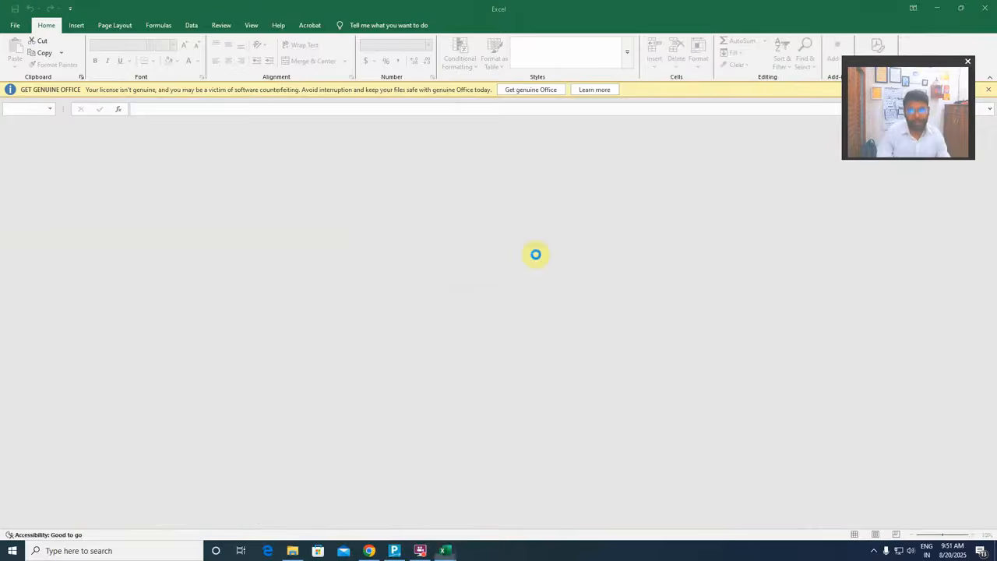
click(573, 312)
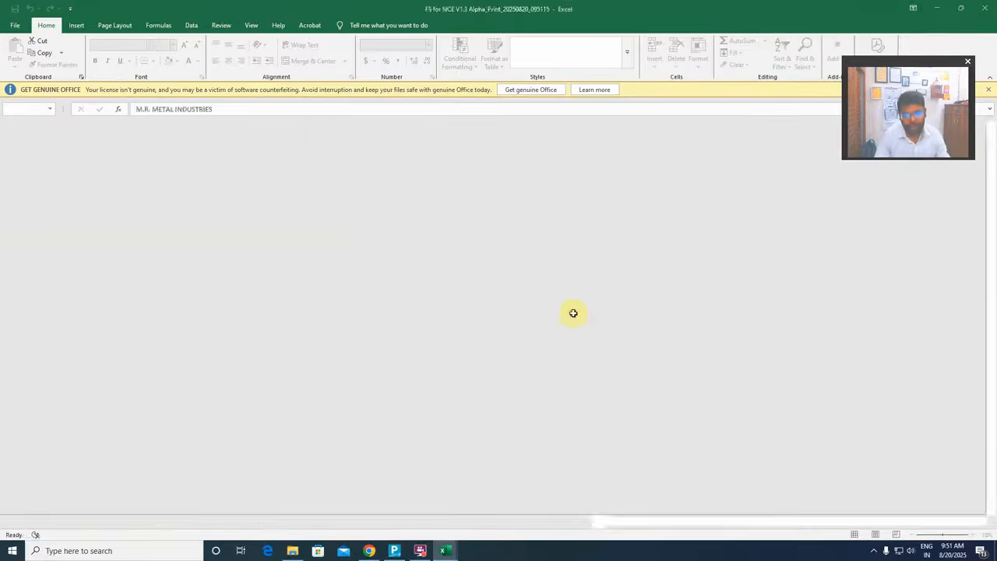
Review the cost of goods sold and expense notes, the Balance Sheet and the P&L in the exported workbook
click(623, 318)
scroll(568, 376, down, 13)
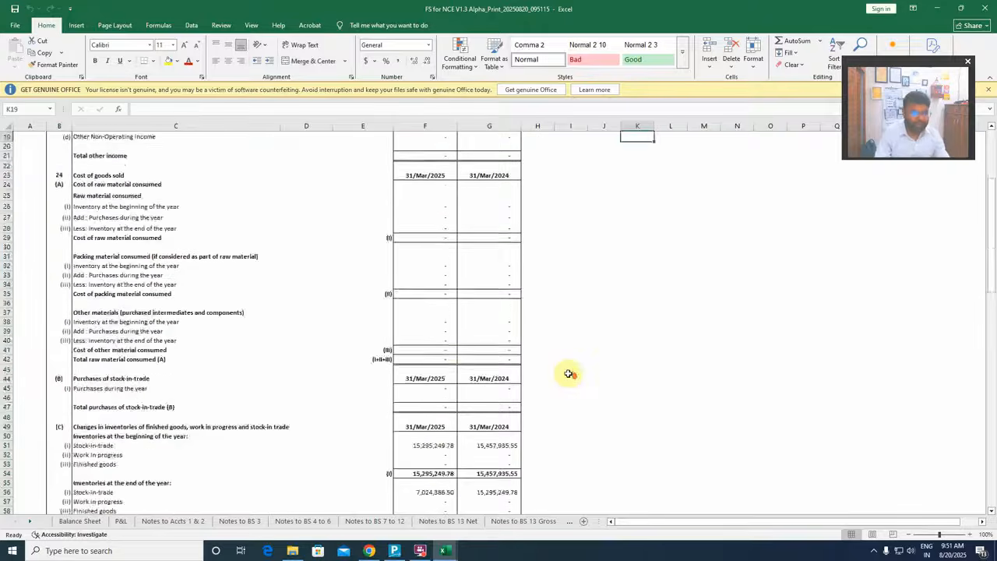
scroll(569, 373, down, 18)
scroll(570, 373, up, 20)
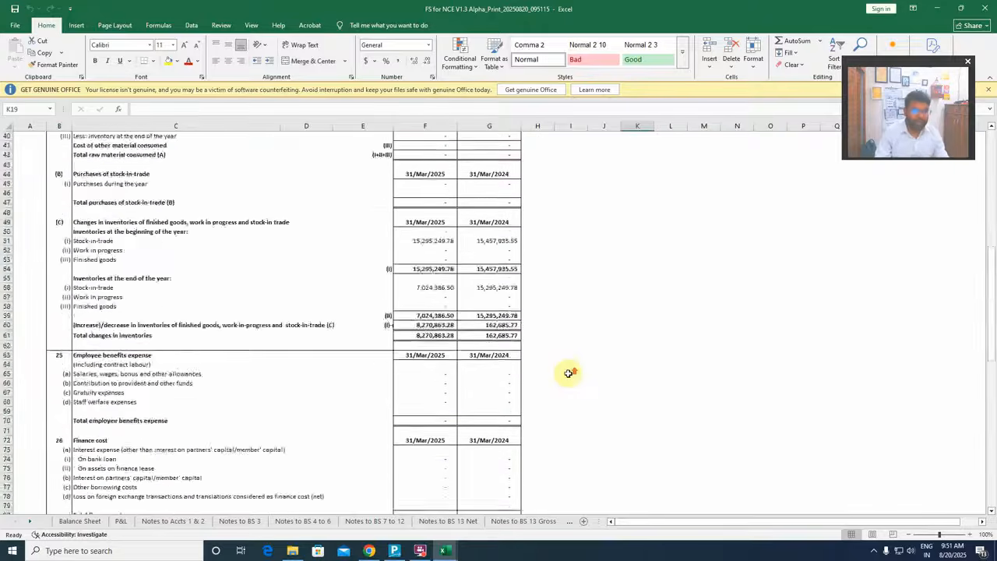
click(80, 520)
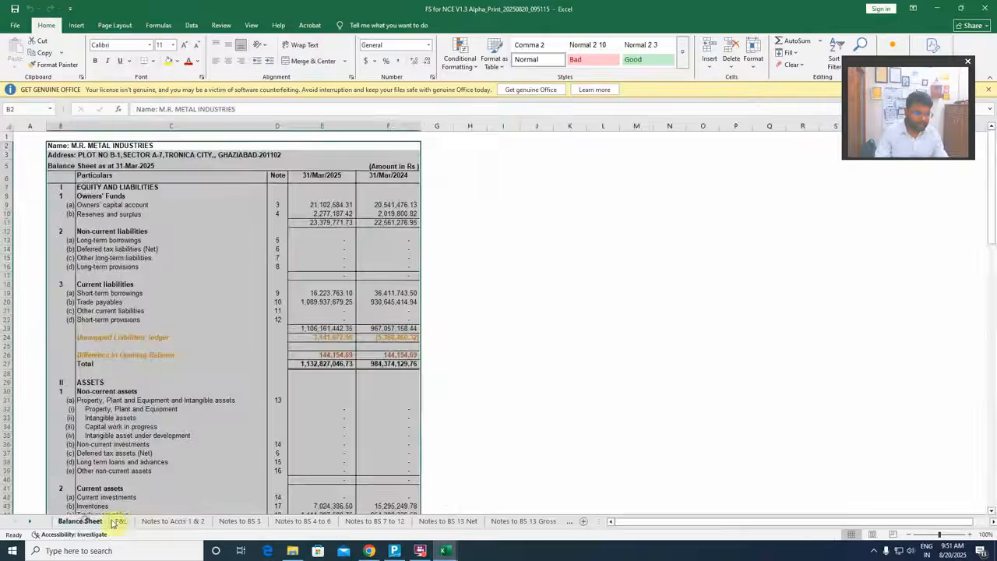
click(120, 520)
scroll(153, 436, down, 3)
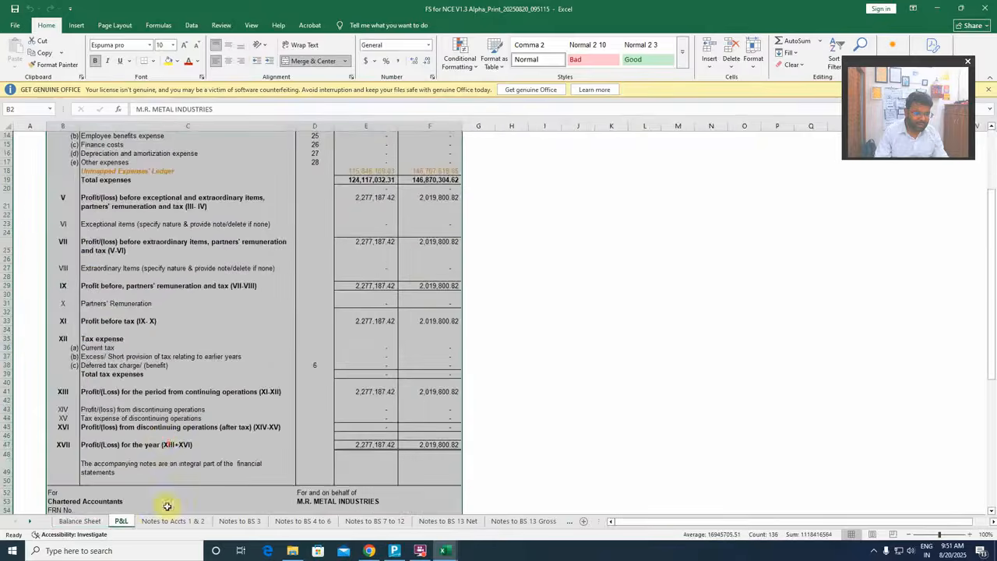
Look through the exported notes sheets from Notes to Accts 1 & 2 to Notes to BS 15 to 21, and close the exported workbook
click(173, 520)
click(239, 520)
click(302, 521)
click(375, 520)
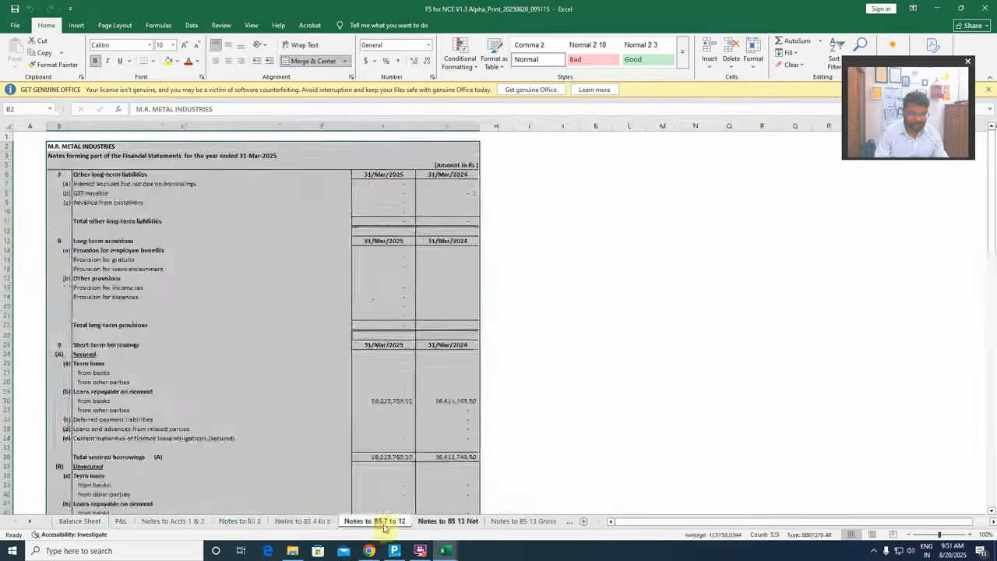
click(448, 520)
click(523, 520)
click(535, 520)
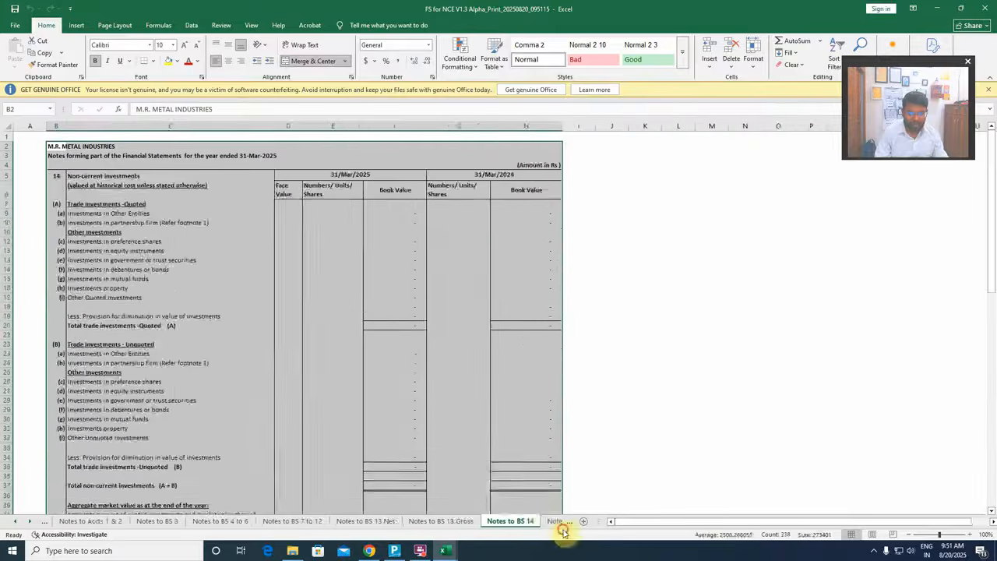
click(561, 521)
scroll(434, 400, down, 5)
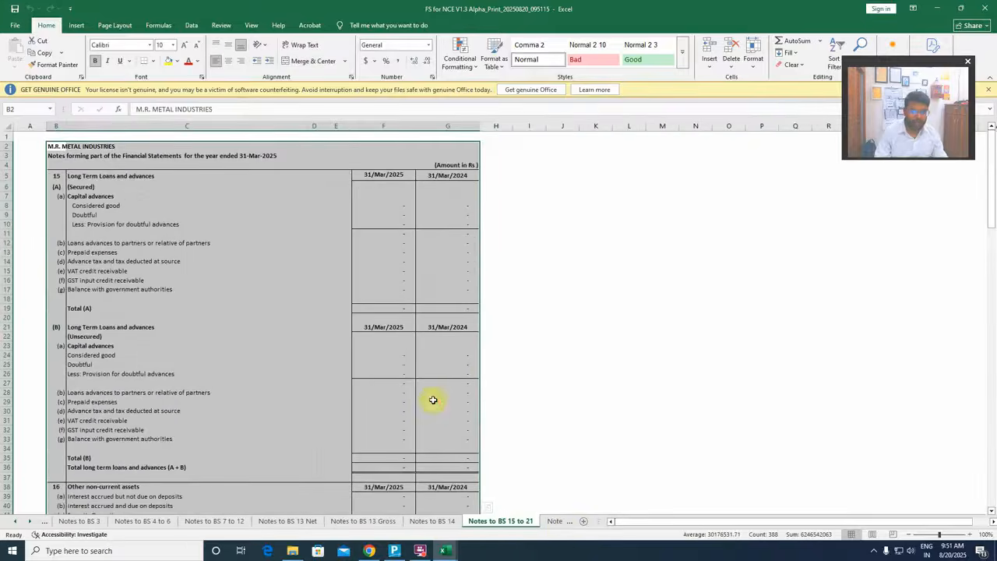
click(552, 319)
scroll(494, 359, down, 18)
scroll(494, 359, down, 13)
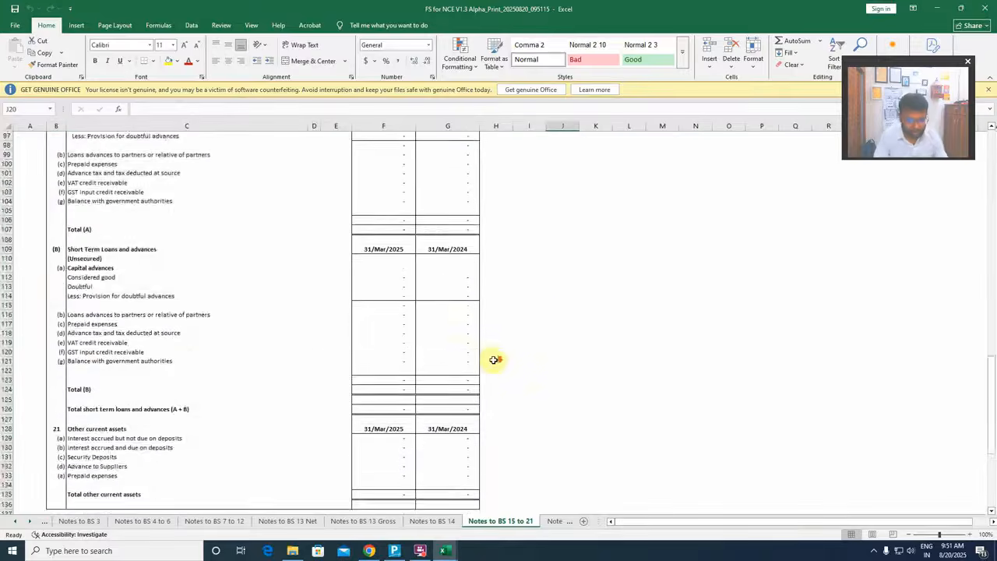
scroll(494, 359, up, 14)
click(985, 8)
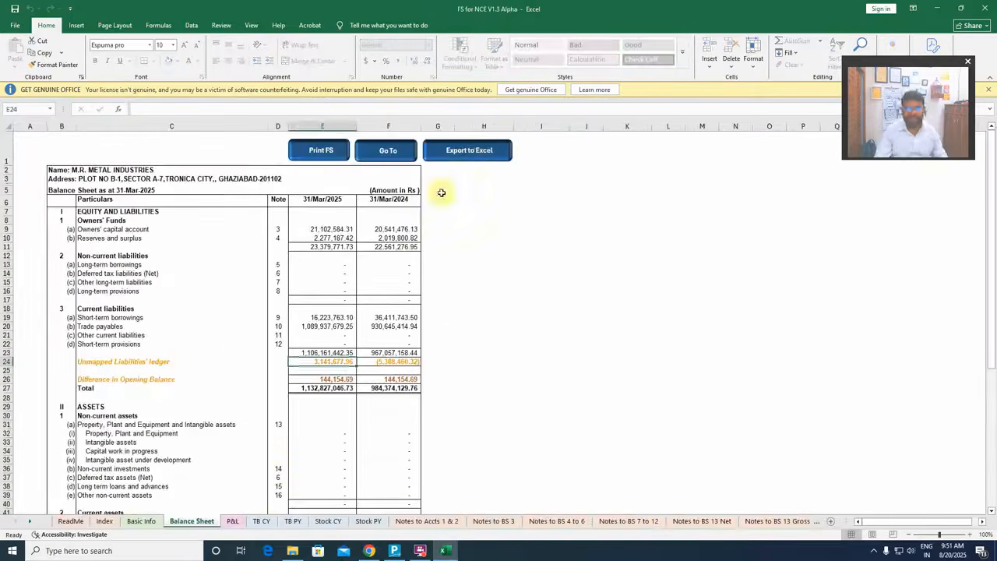
Look over the TB CY, TB PY, Stock CY, Stock PY, Notes to Accts 1 & 2 and Notes to BS 3 sheets in the template
click(472, 265)
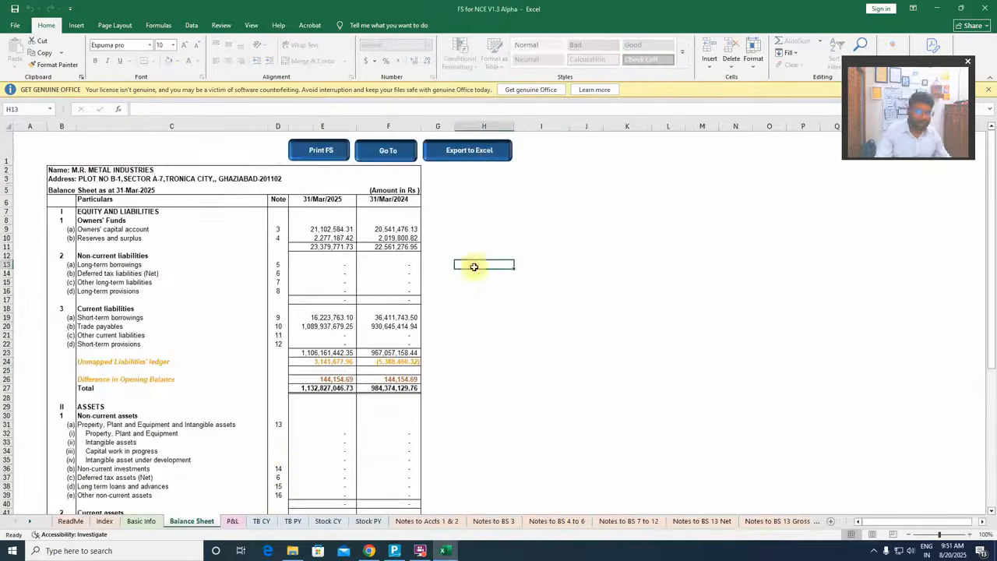
click(261, 522)
click(295, 524)
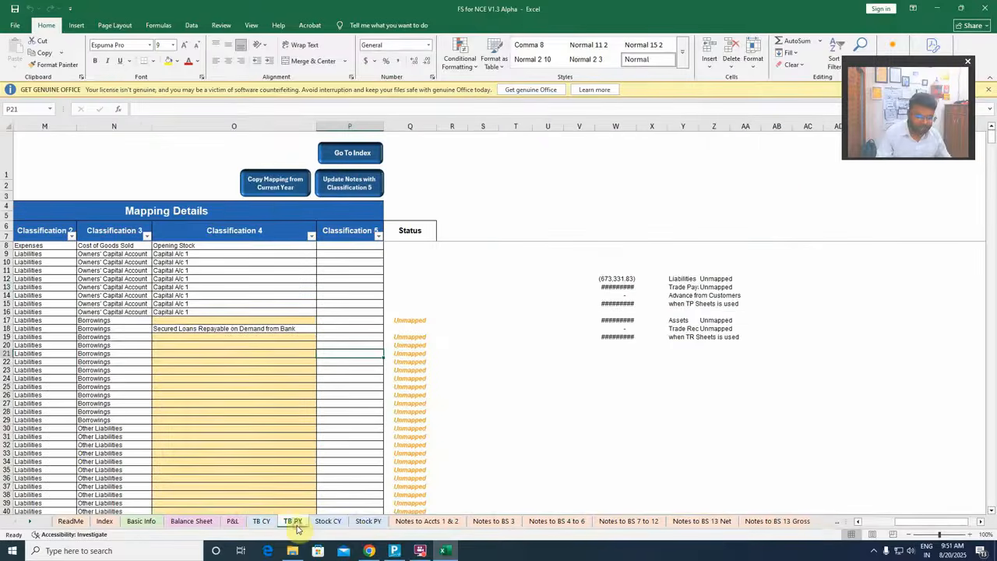
click(331, 525)
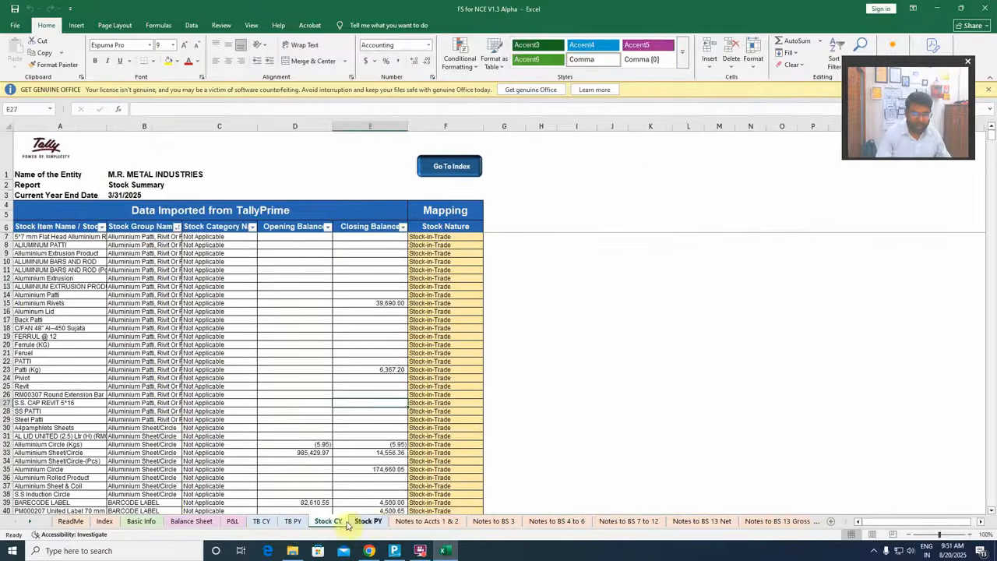
click(368, 522)
click(425, 523)
click(490, 522)
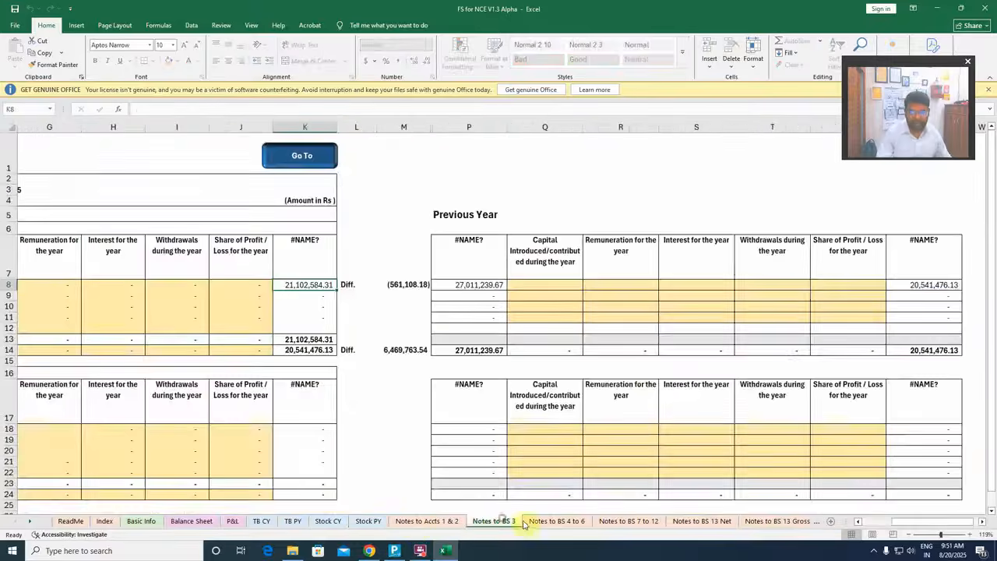
Examine the entry areas for Brief about the Entity and Summary of Significant Accounting Policies on Notes to Accts 1 & 2
click(436, 522)
scroll(149, 365, up, 3)
scroll(149, 365, up, 3)
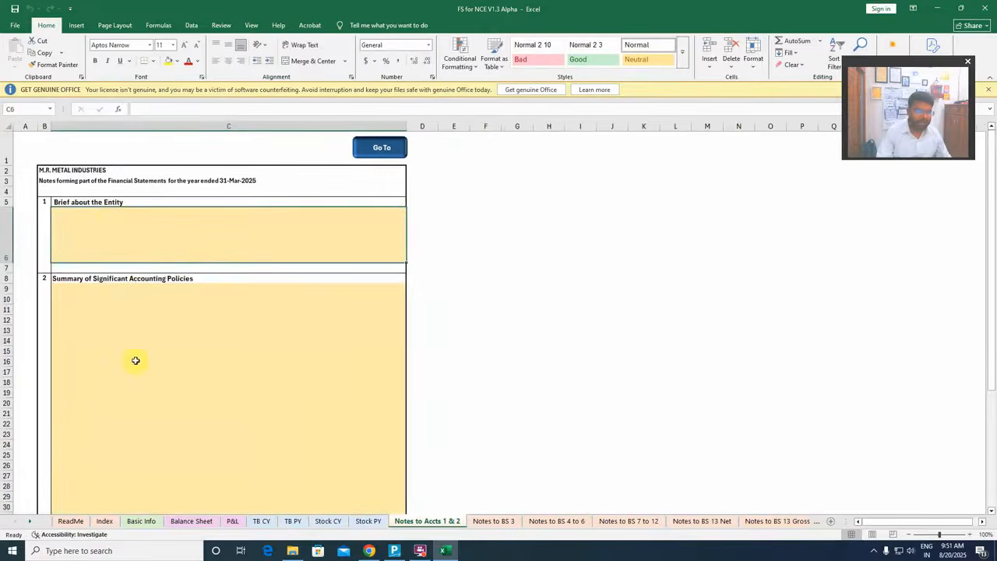
click(122, 284)
click(132, 339)
click(112, 218)
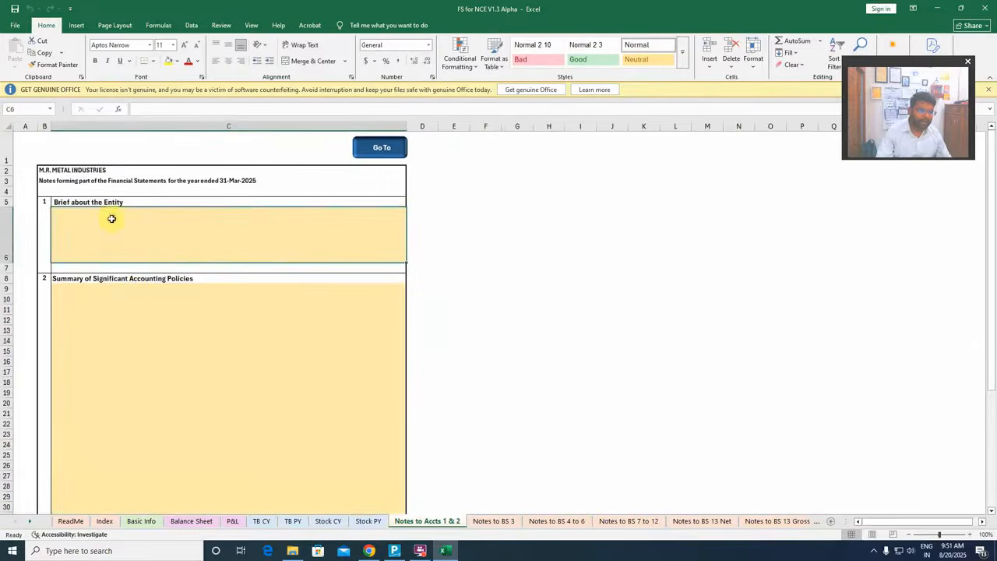
click(116, 300)
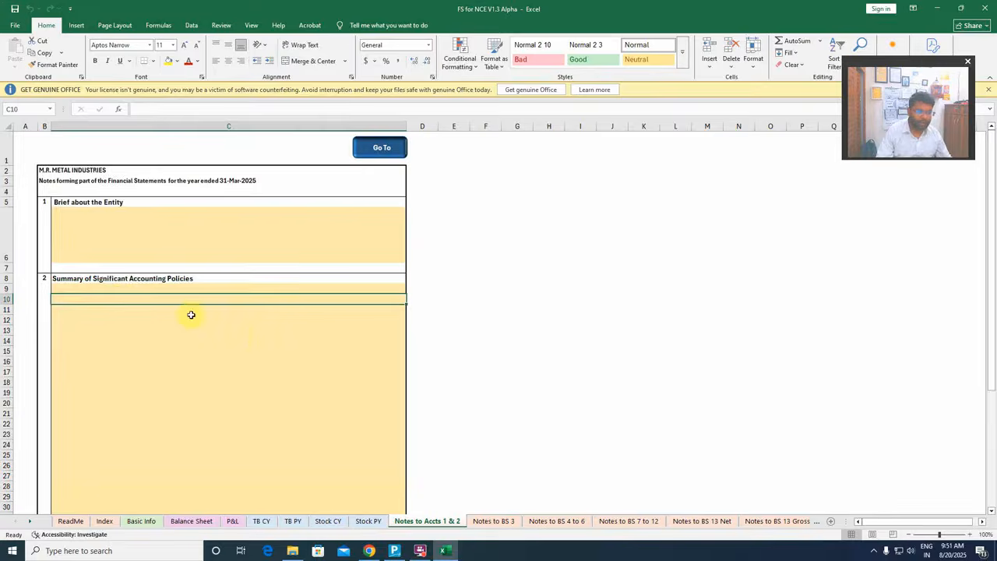
scroll(234, 315, down, 15)
Look through the template's balance sheet notes from Notes to BS 3 to Notes to BS 13 Gross
click(493, 520)
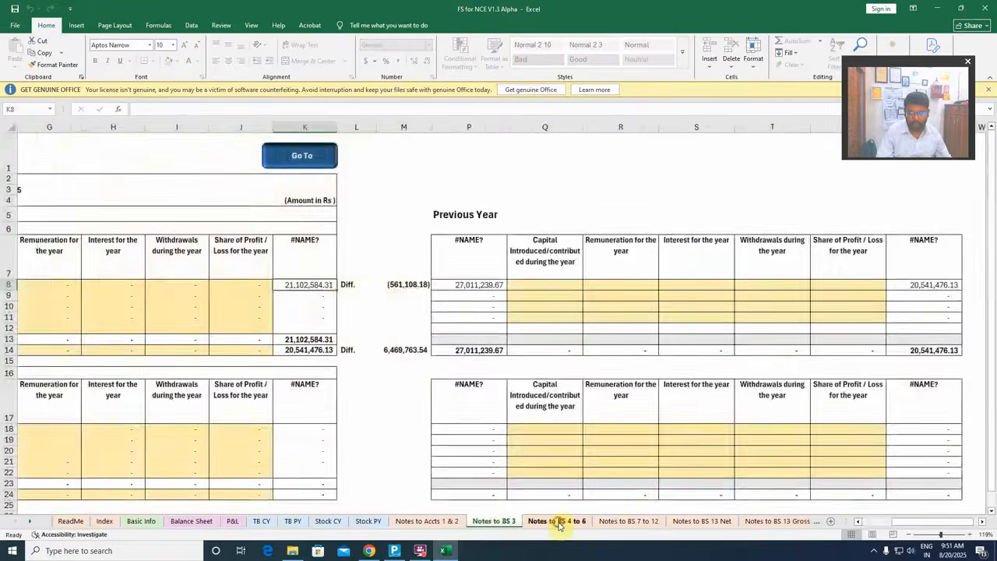
click(558, 521)
click(628, 522)
click(701, 522)
click(771, 522)
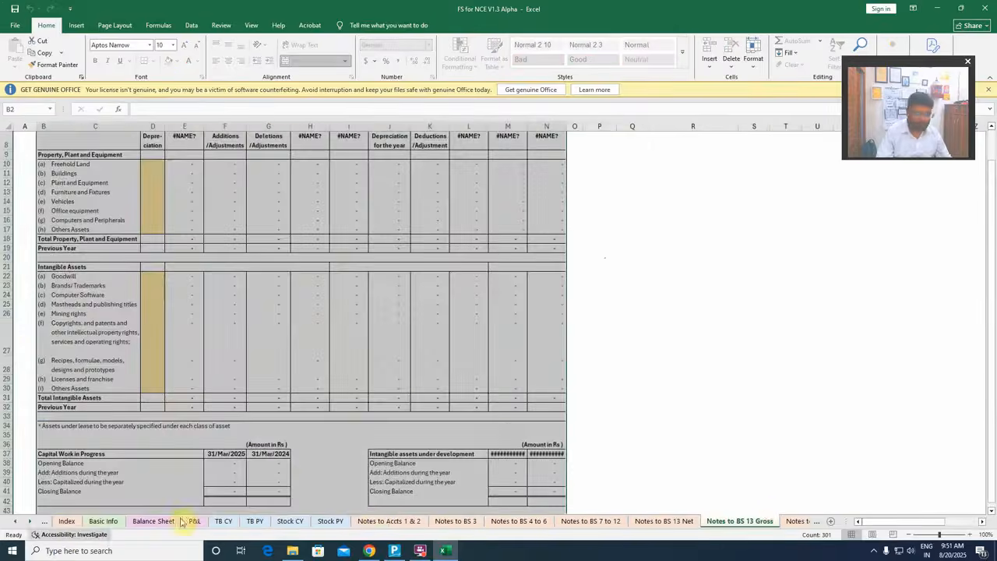
click(31, 523)
click(31, 522)
click(31, 523)
click(32, 523)
click(31, 522)
click(32, 523)
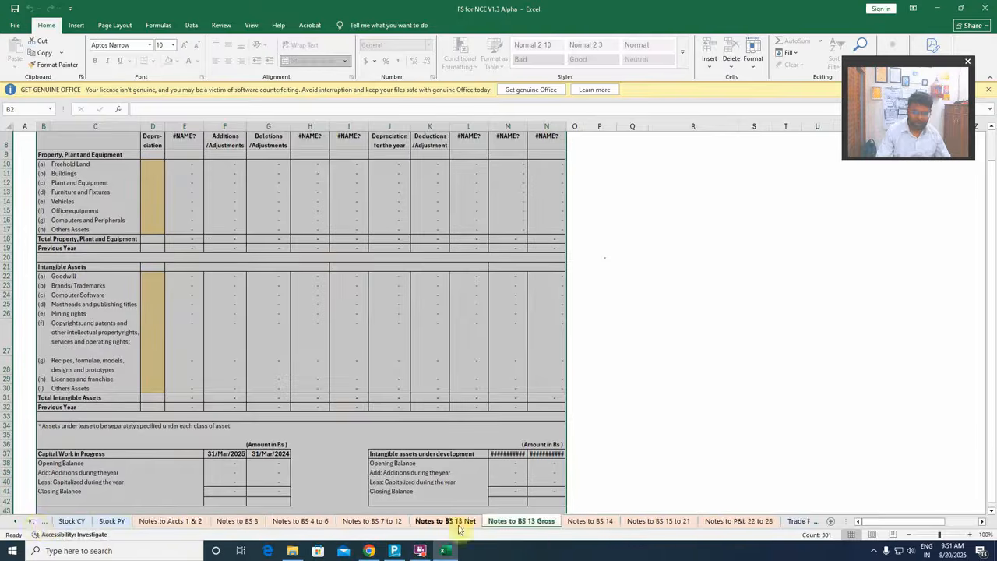
Preview the printout of the non-current investments note on Notes to BS 14 and return to the sheet
click(590, 521)
scroll(438, 390, up, 10)
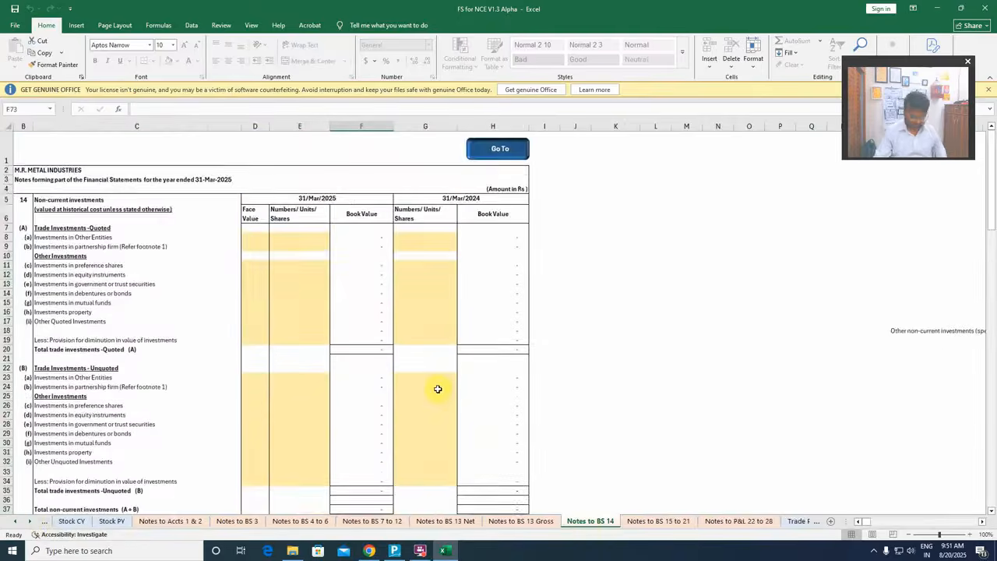
key(ctrl+p)
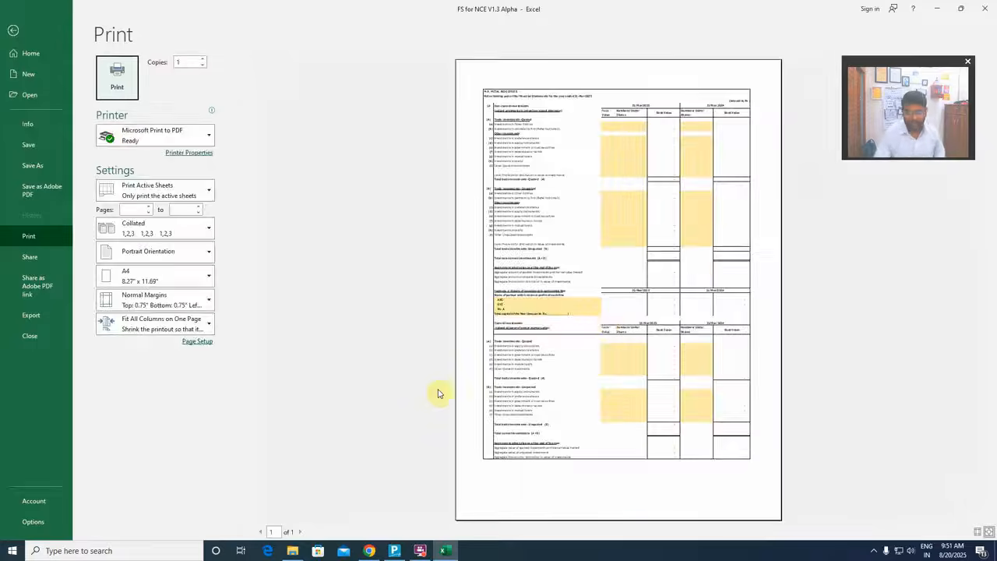
key(Escape)
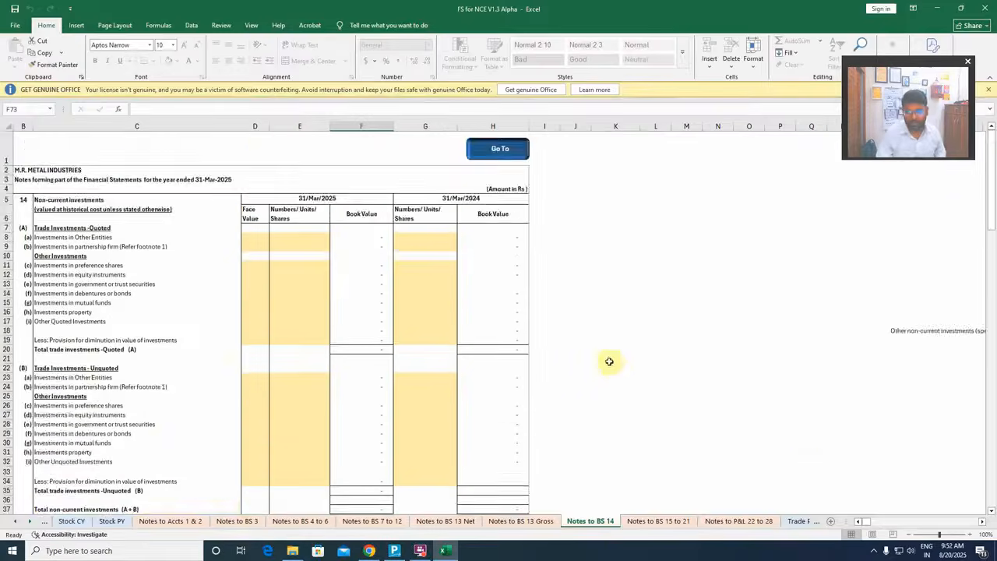
scroll(608, 360, down, 2)
View the Notes to BS 15 to 21, Notes to P&L 22 to 28 and Trade Payb CY sheets
click(655, 522)
click(739, 522)
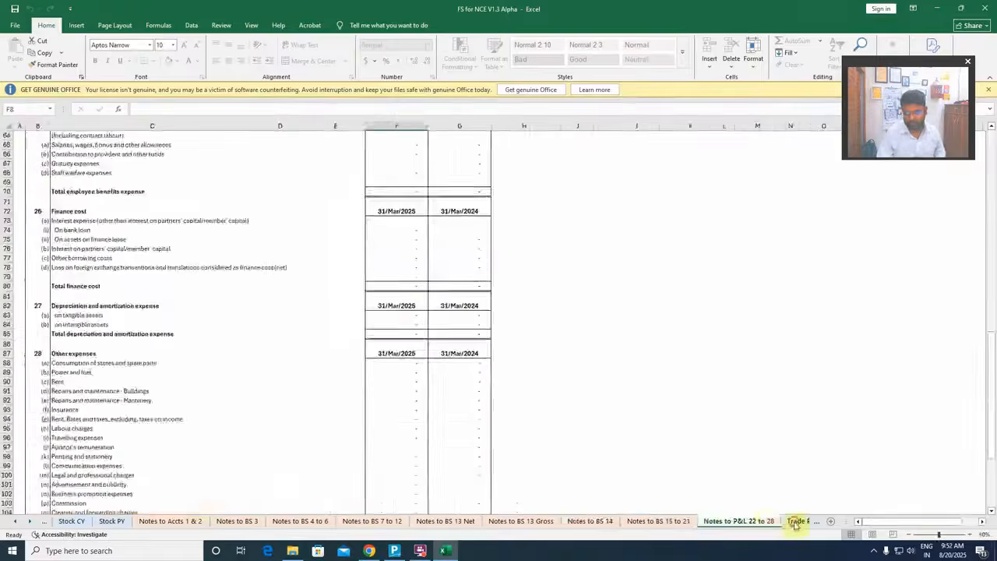
click(798, 522)
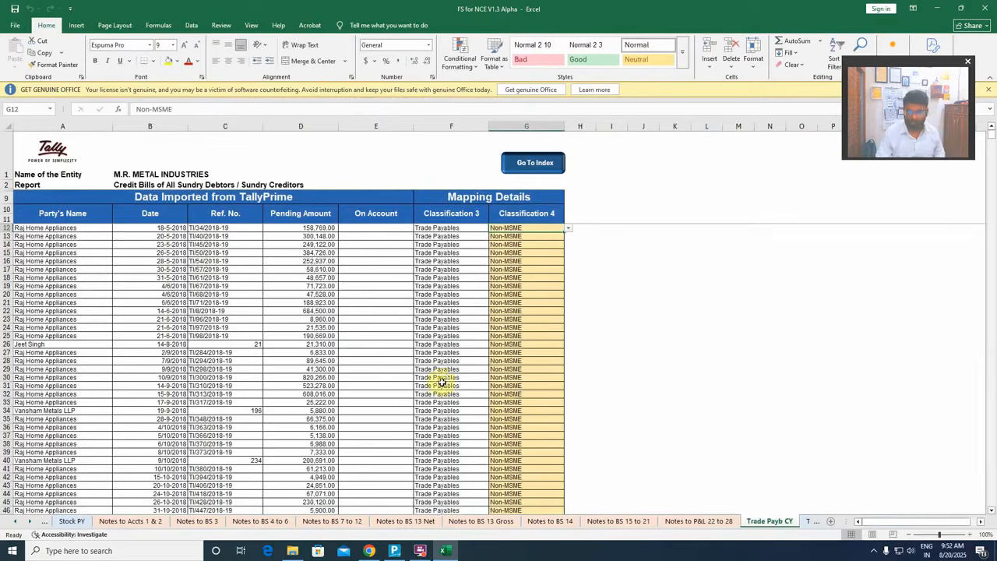
Return to the Balance Sheet sheet and switch to TallyPrime to view the company's balance sheet there
click(9, 521)
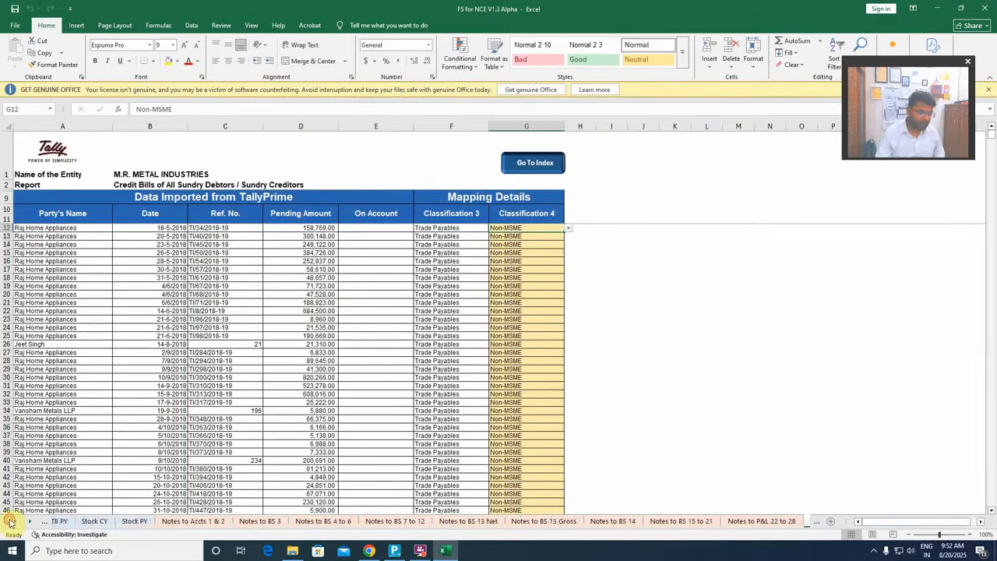
click(8, 521)
click(9, 521)
click(9, 521)
click(8, 521)
click(9, 521)
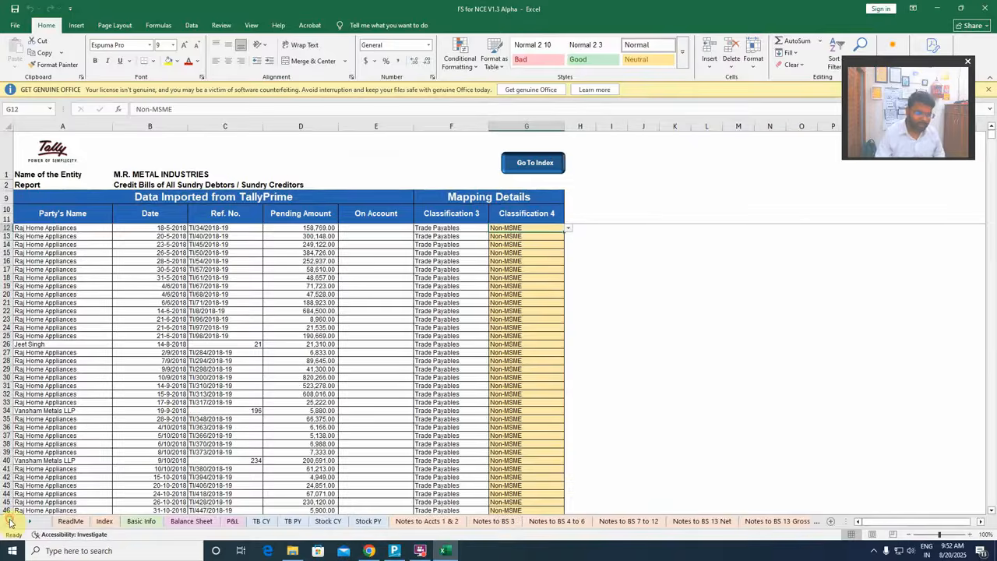
click(191, 521)
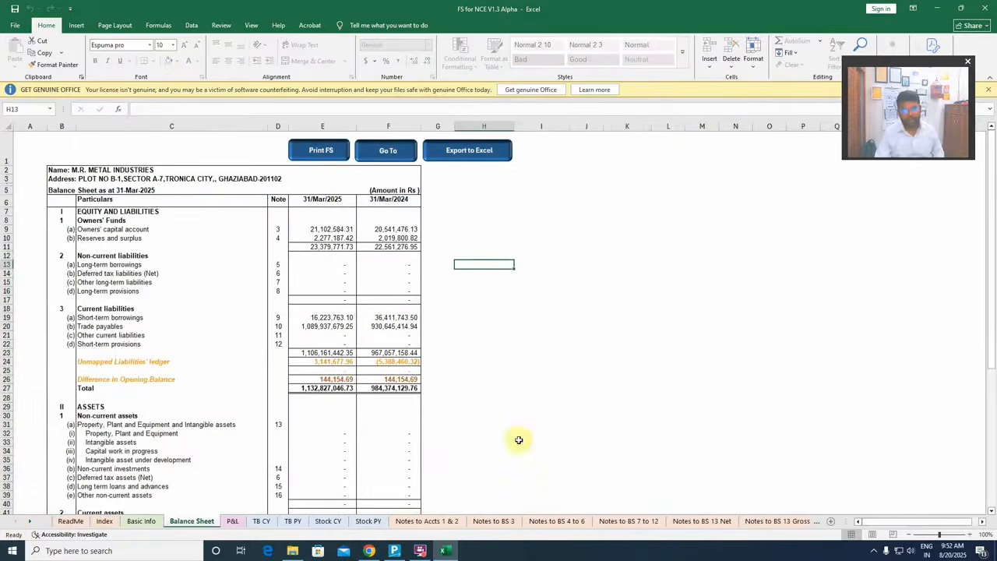
click(394, 551)
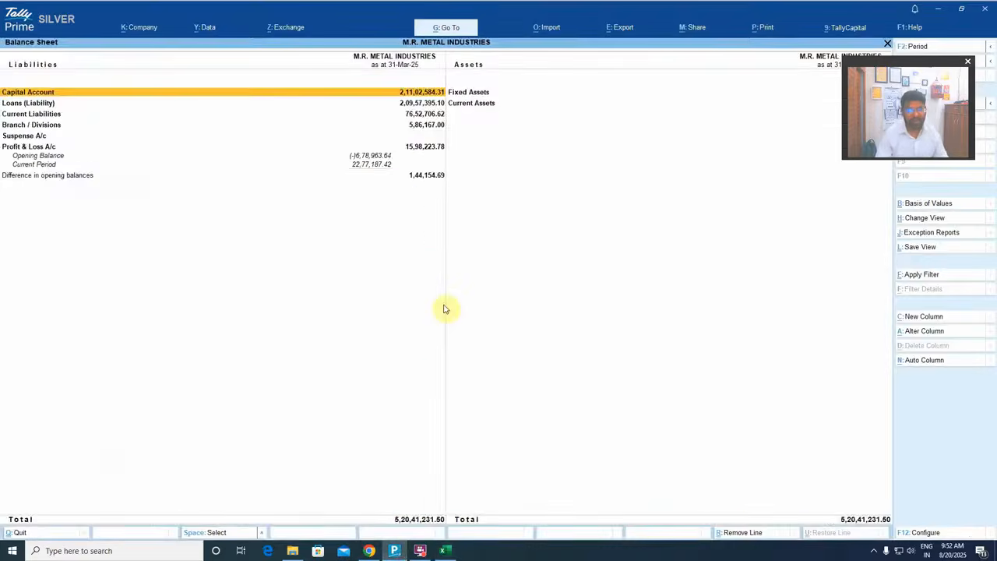